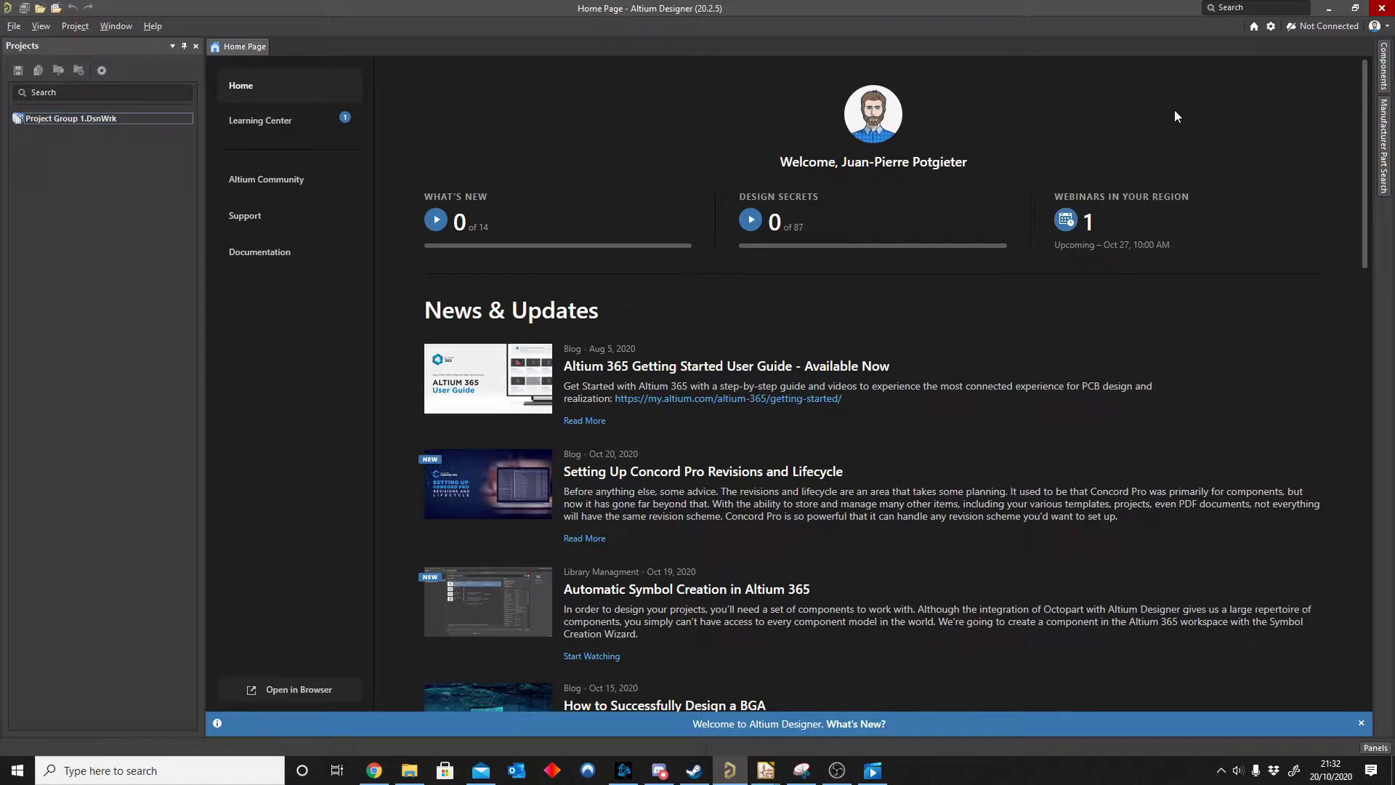
Open Extensions and Updates, look through the installed extensions and switch to the purchased ones
{"action": "left_click", "coordinate": [1376, 29]}
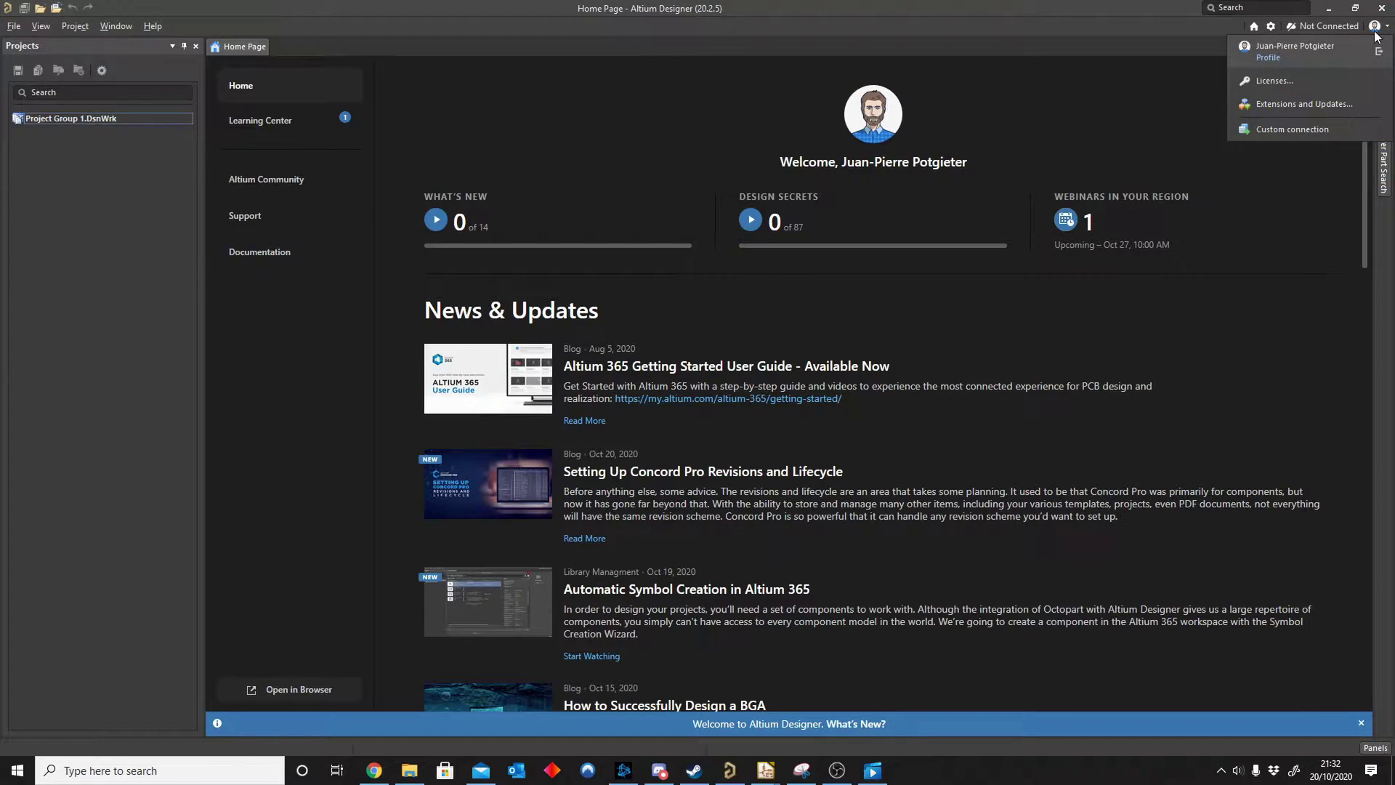
{"action": "left_click", "coordinate": [1315, 106]}
{"action": "scroll", "coordinate": [844, 320], "scroll_direction": "down", "scroll_amount": 3}
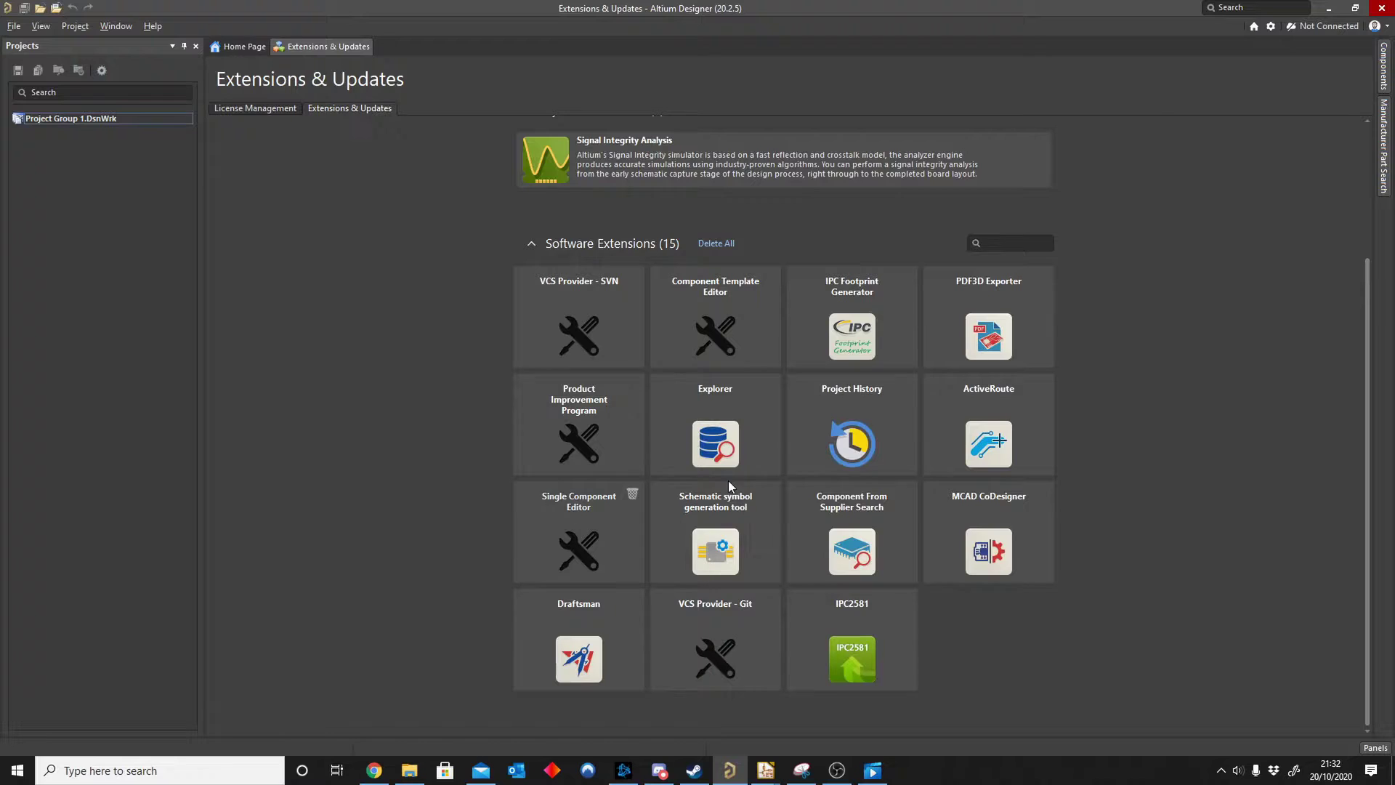
{"action": "scroll", "coordinate": [728, 481], "scroll_direction": "up", "scroll_amount": 3}
{"action": "left_click", "coordinate": [787, 131]}
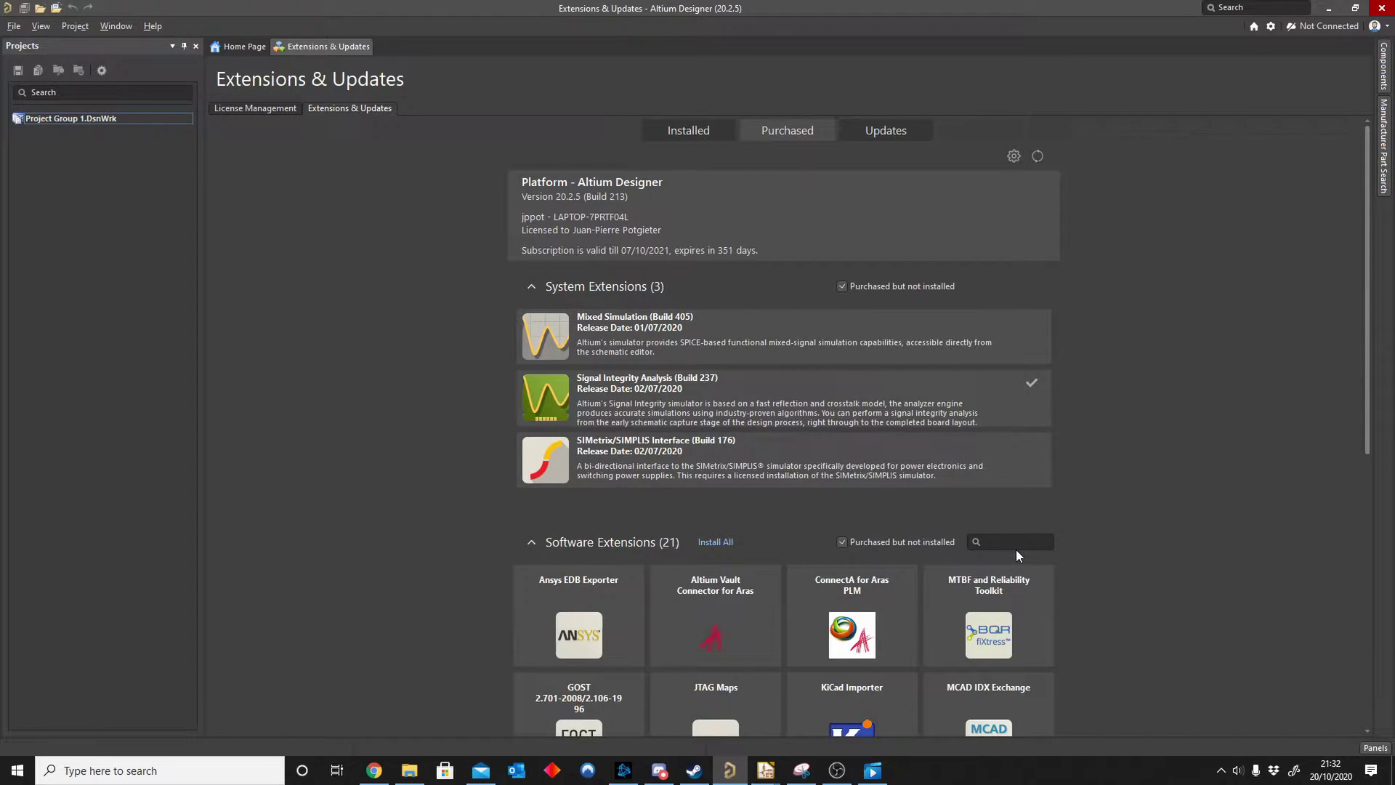
Filter the purchased software extensions by "KiCa" and install the KiCad Importer, acknowledging the required restart
{"action": "left_click", "coordinate": [1014, 544]}
{"action": "scroll", "coordinate": [1015, 544], "scroll_direction": "down", "scroll_amount": 2}
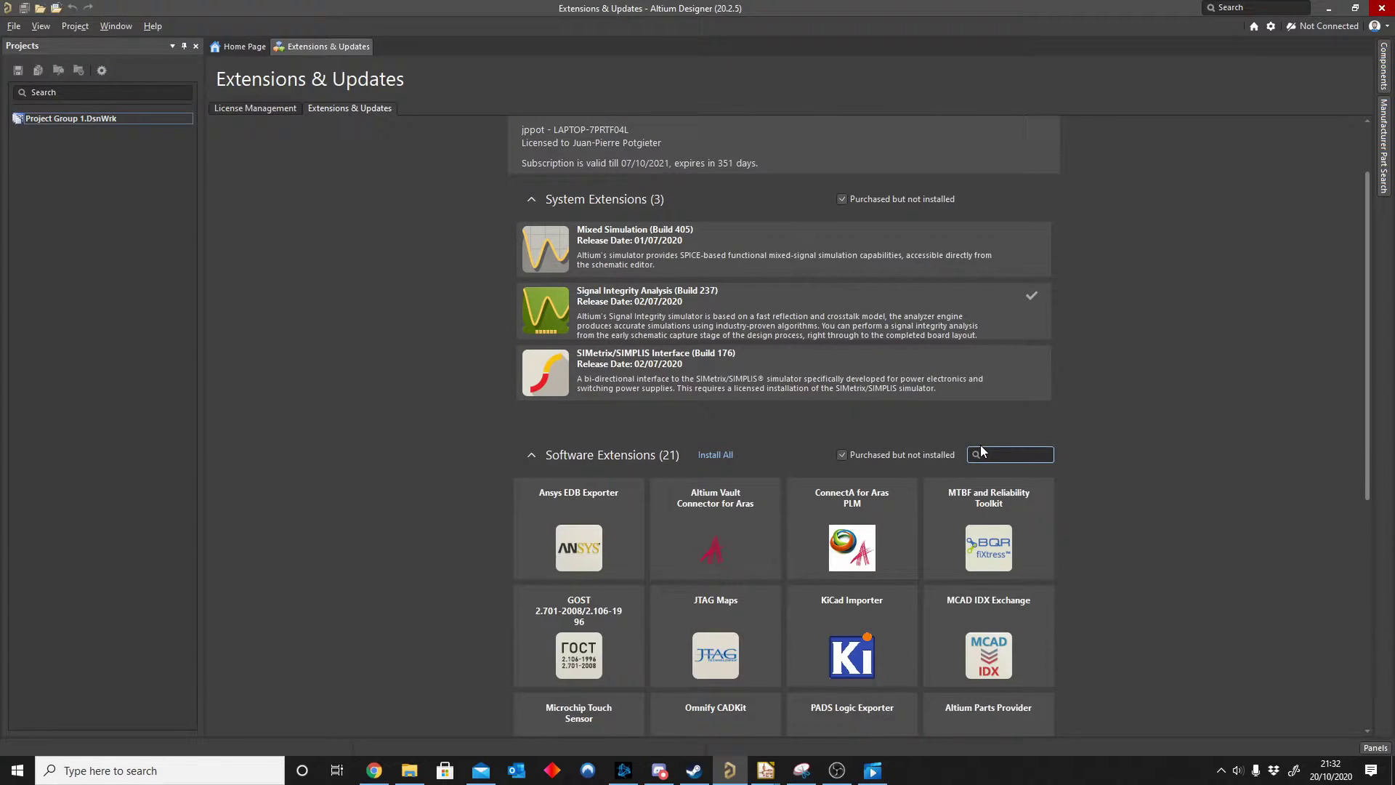
{"action": "type", "text": "KiCa"}
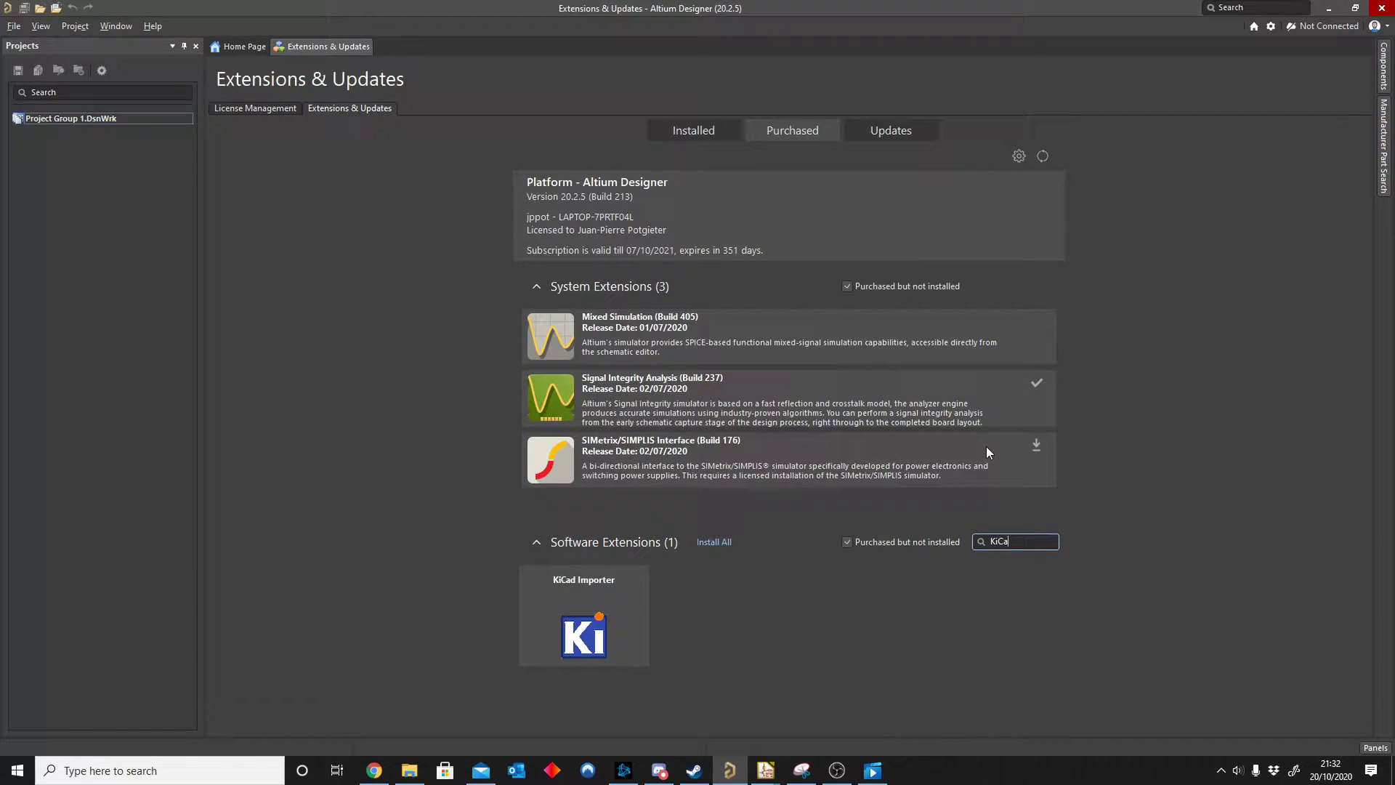
{"action": "left_click", "coordinate": [638, 577]}
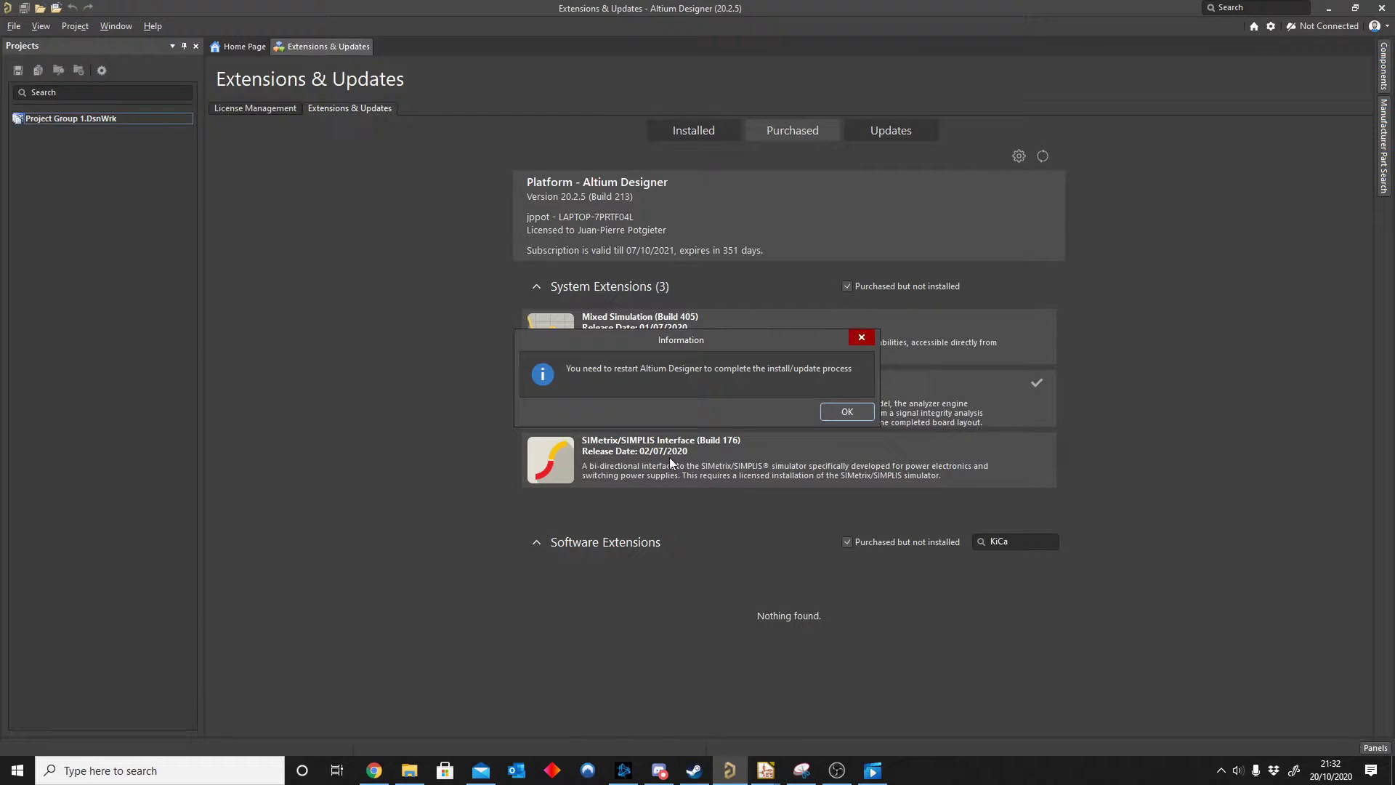
{"action": "left_click", "coordinate": [847, 412]}
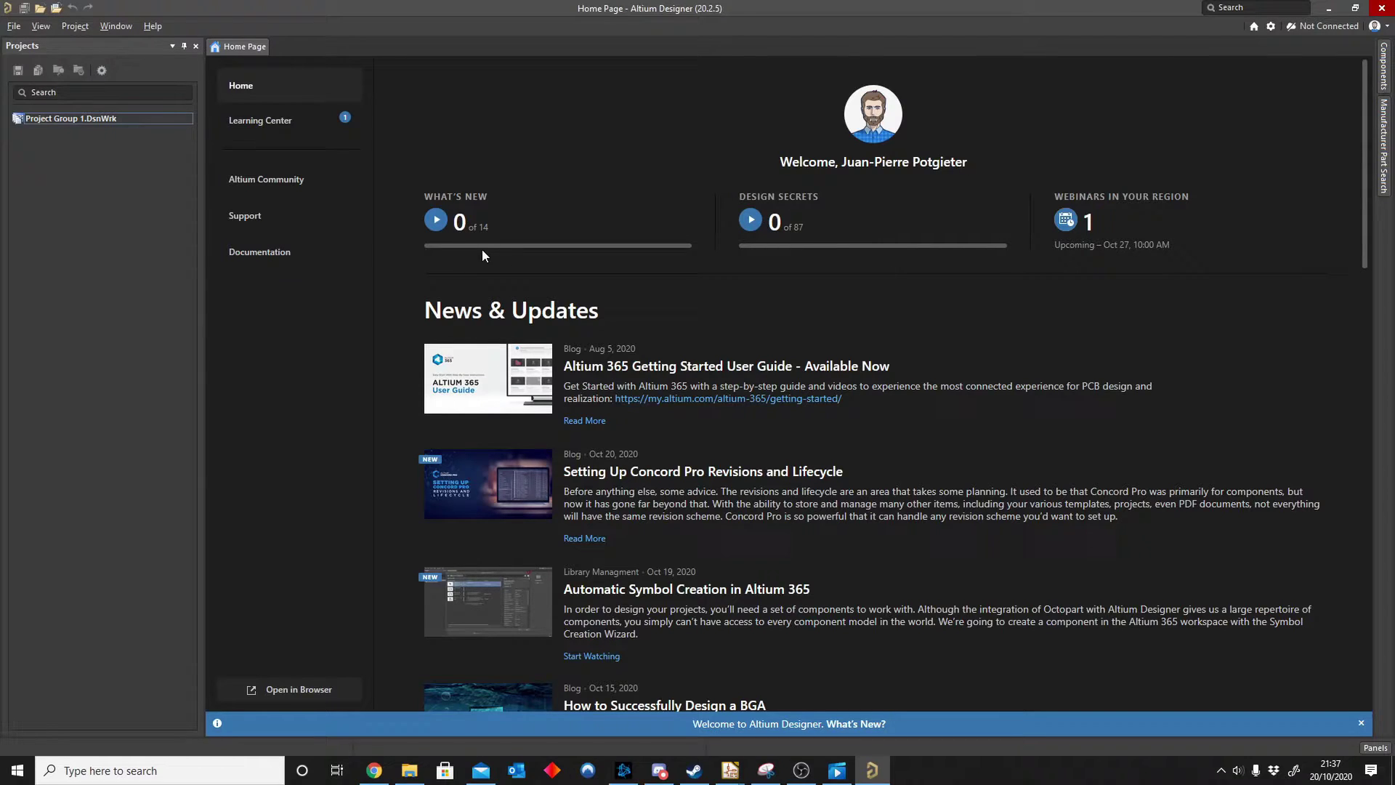
Start the Import Wizard and choose KiCad Design Files as the type of files to import
{"action": "left_click", "coordinate": [15, 27]}
{"action": "left_click", "coordinate": [53, 159]}
{"action": "left_click", "coordinate": [864, 579]}
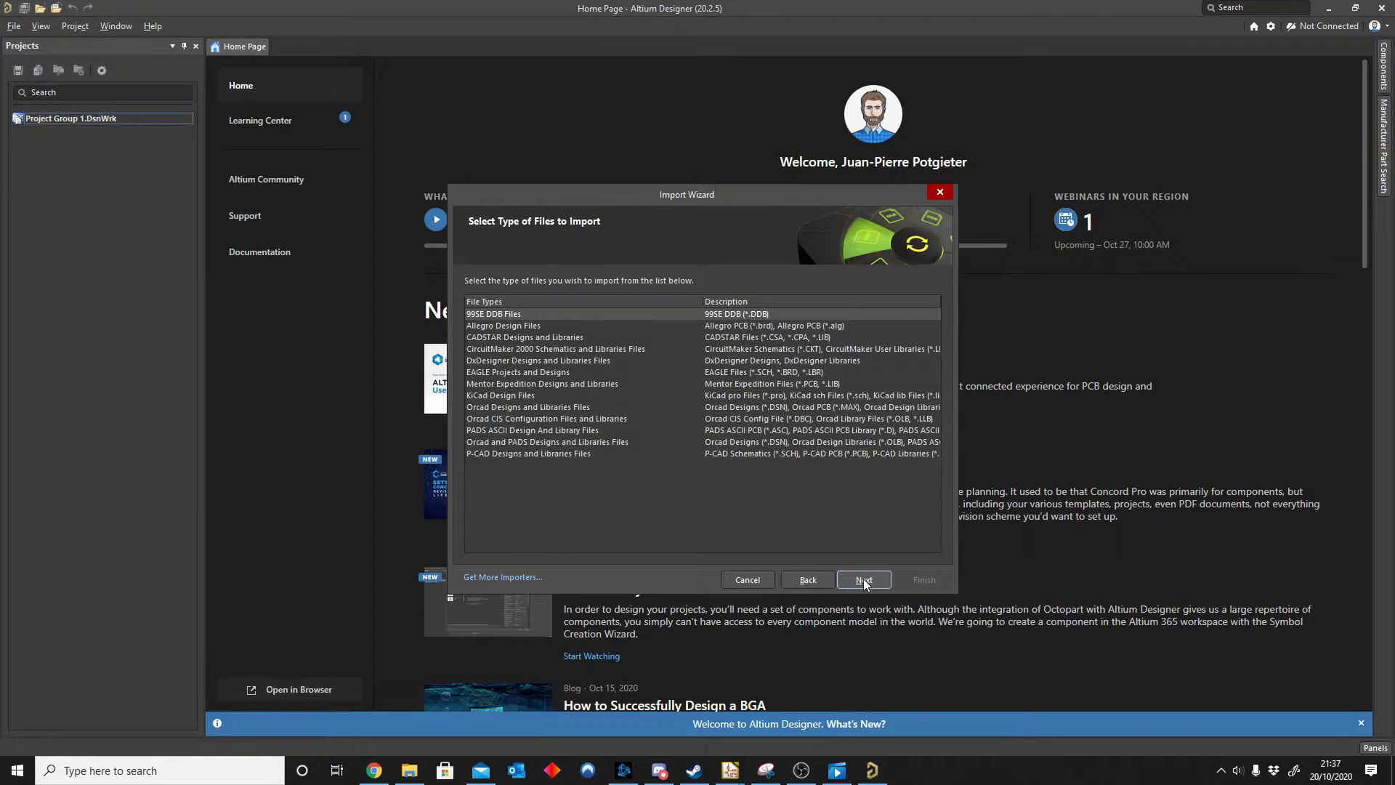
{"action": "left_click", "coordinate": [534, 394]}
{"action": "left_click", "coordinate": [874, 583]}
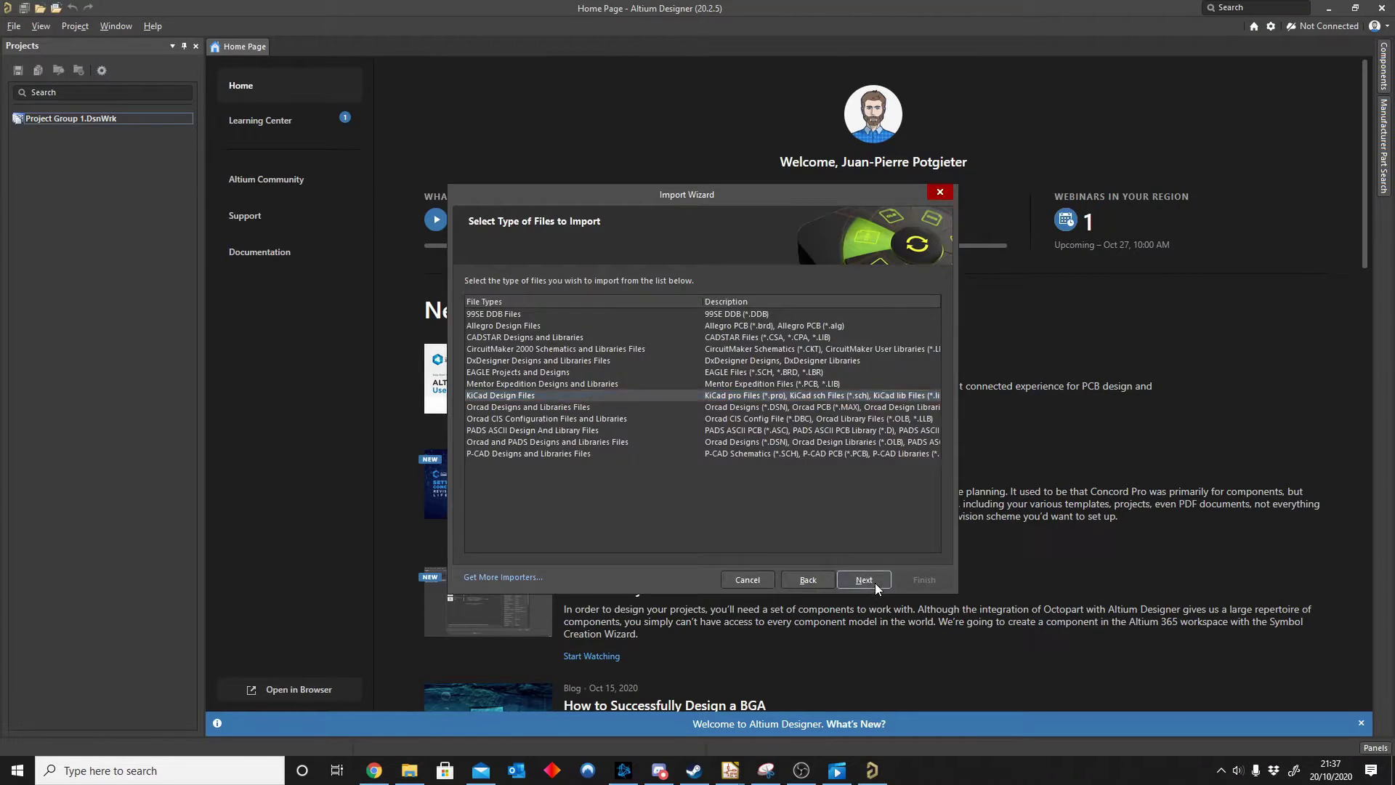
Add the Battery Charger KiCad project from the PCB_Designs\Battery Charger folder to the designs being imported
{"action": "left_click", "coordinate": [494, 548]}
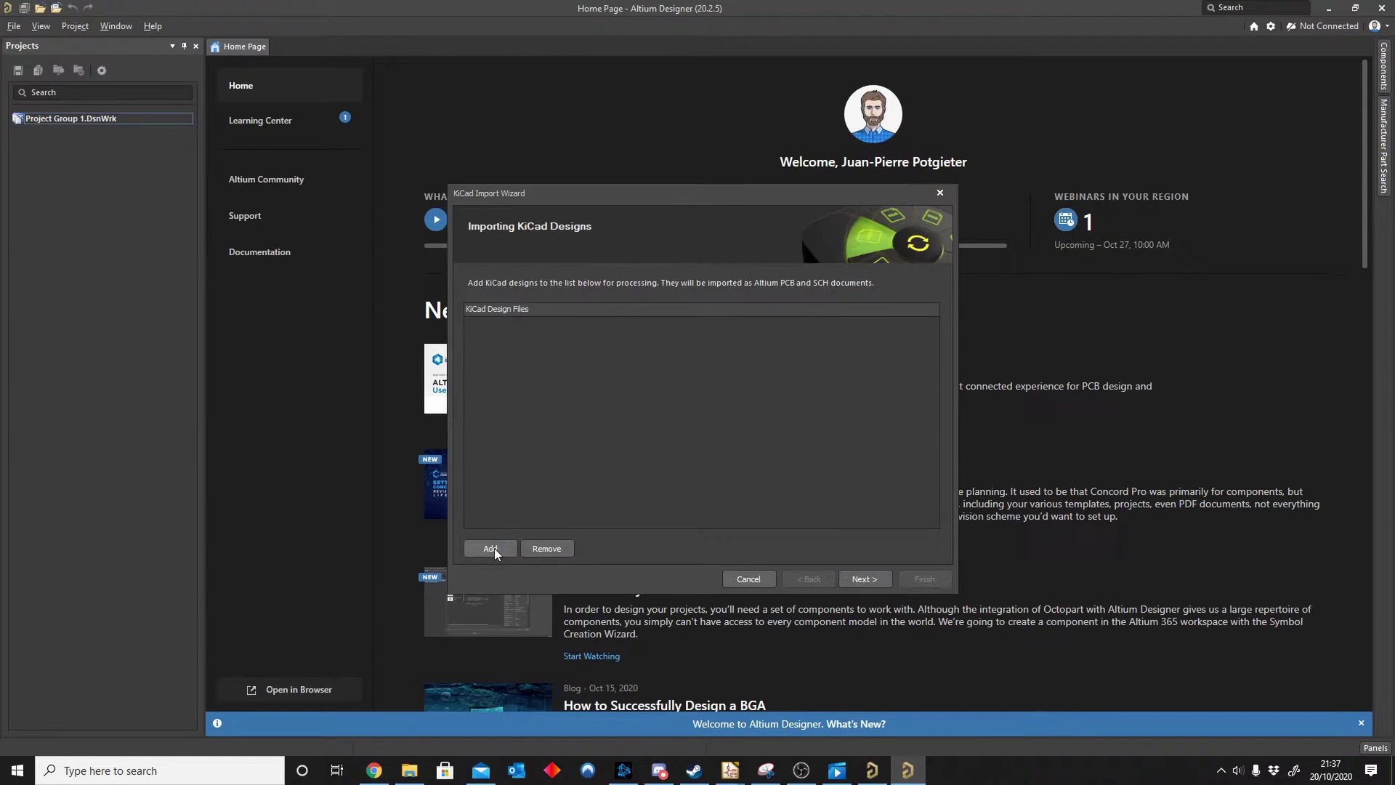
{"action": "left_click", "coordinate": [819, 249]}
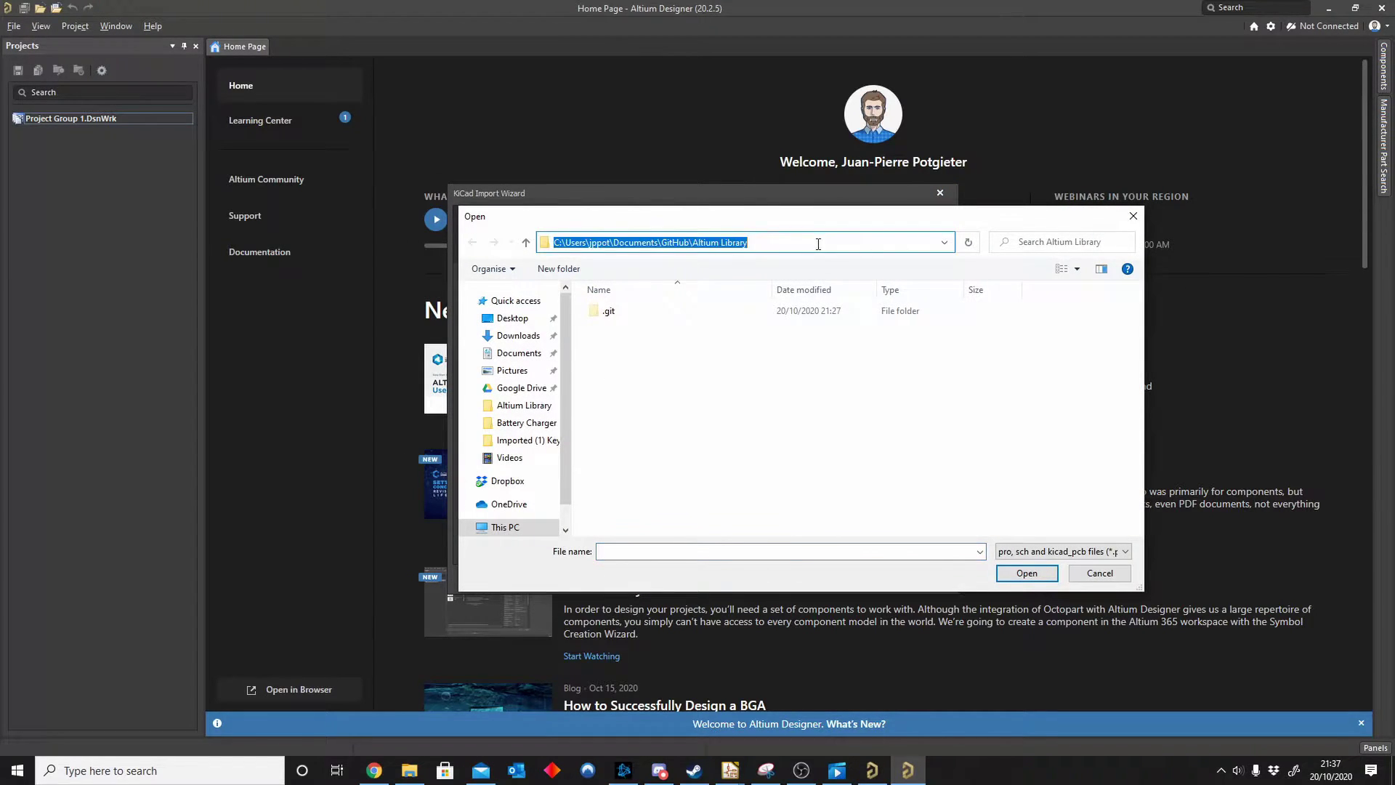
{"action": "type", "text": "C:\\Users\\jppot\\Documents\\GitHub\\PCB_Designs\\Battery Charger"}
{"action": "key", "text": "Return"}
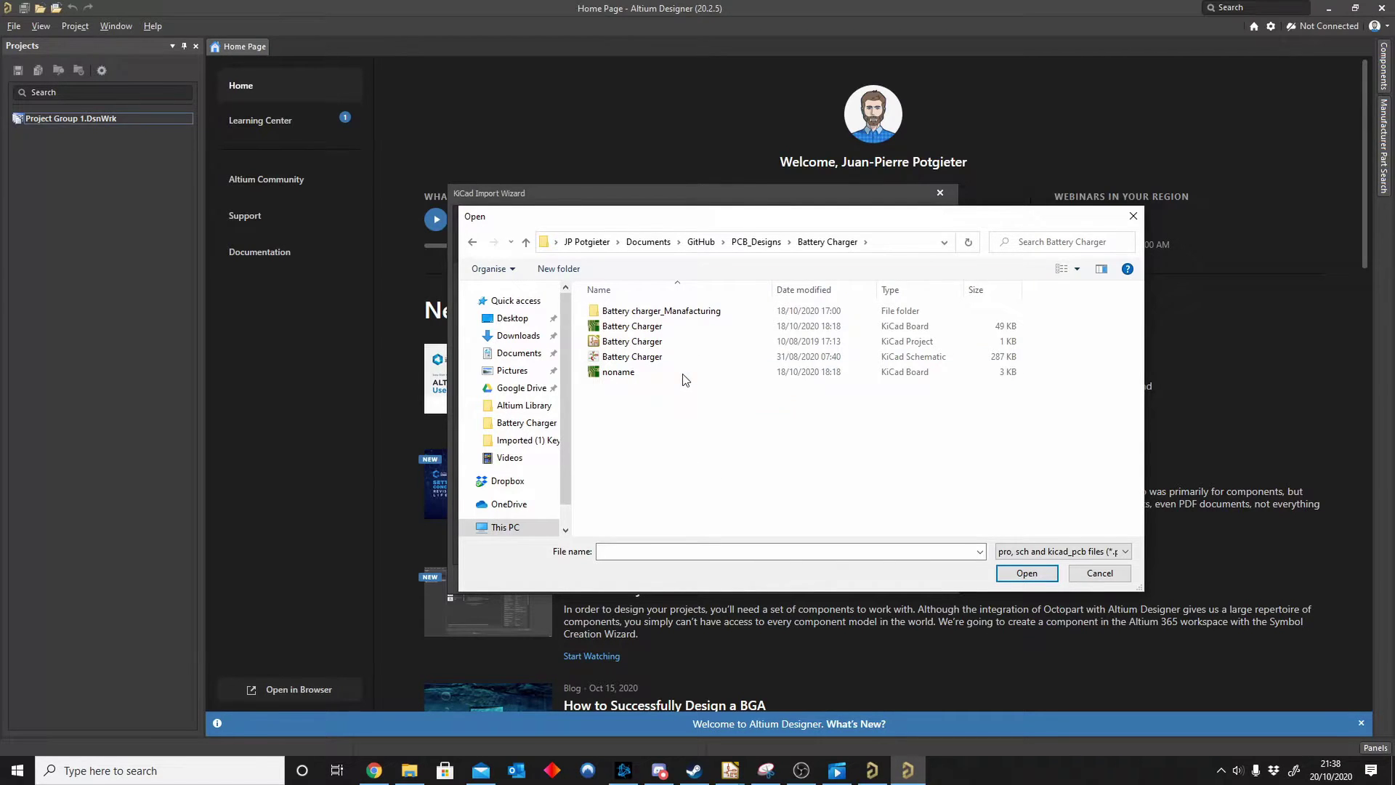
{"action": "left_click", "coordinate": [683, 342]}
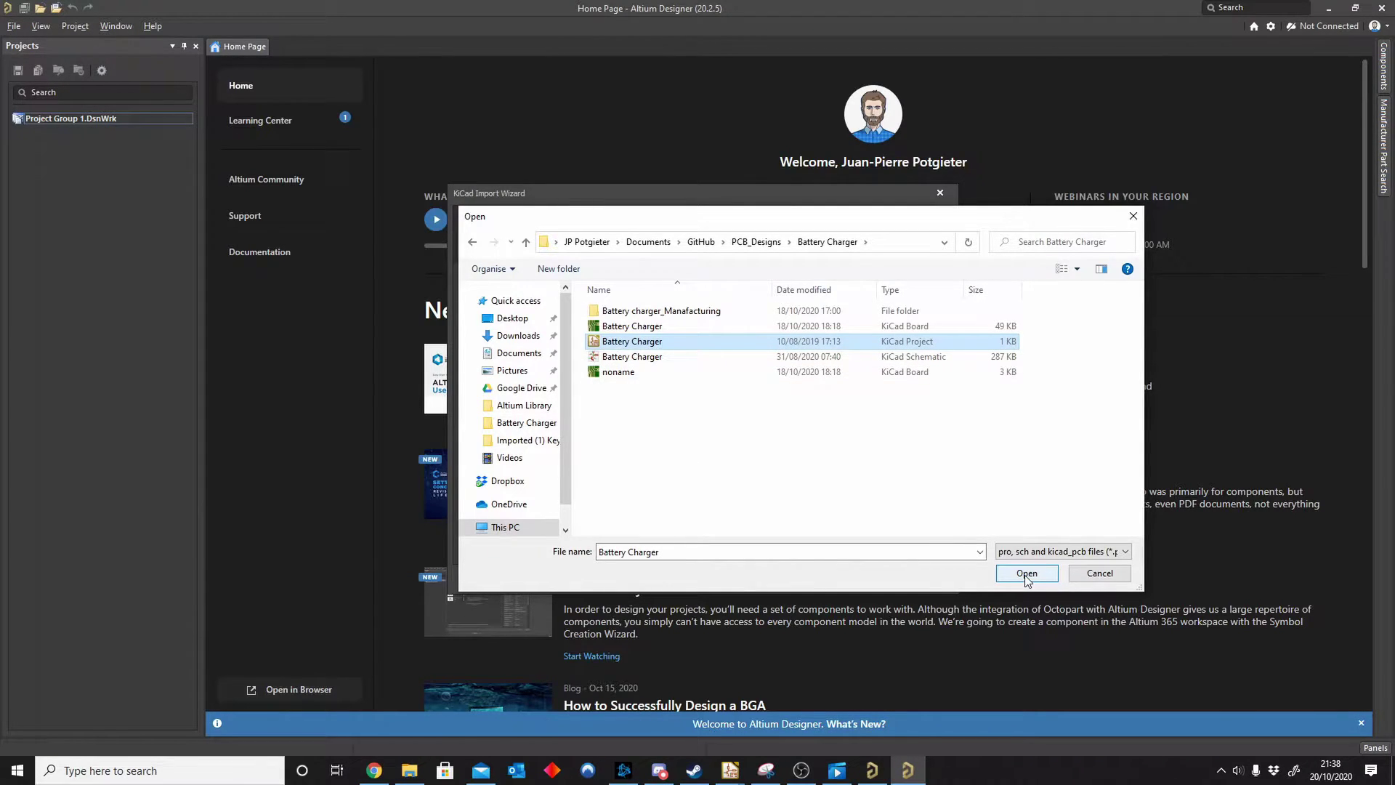
{"action": "left_click", "coordinate": [1026, 574]}
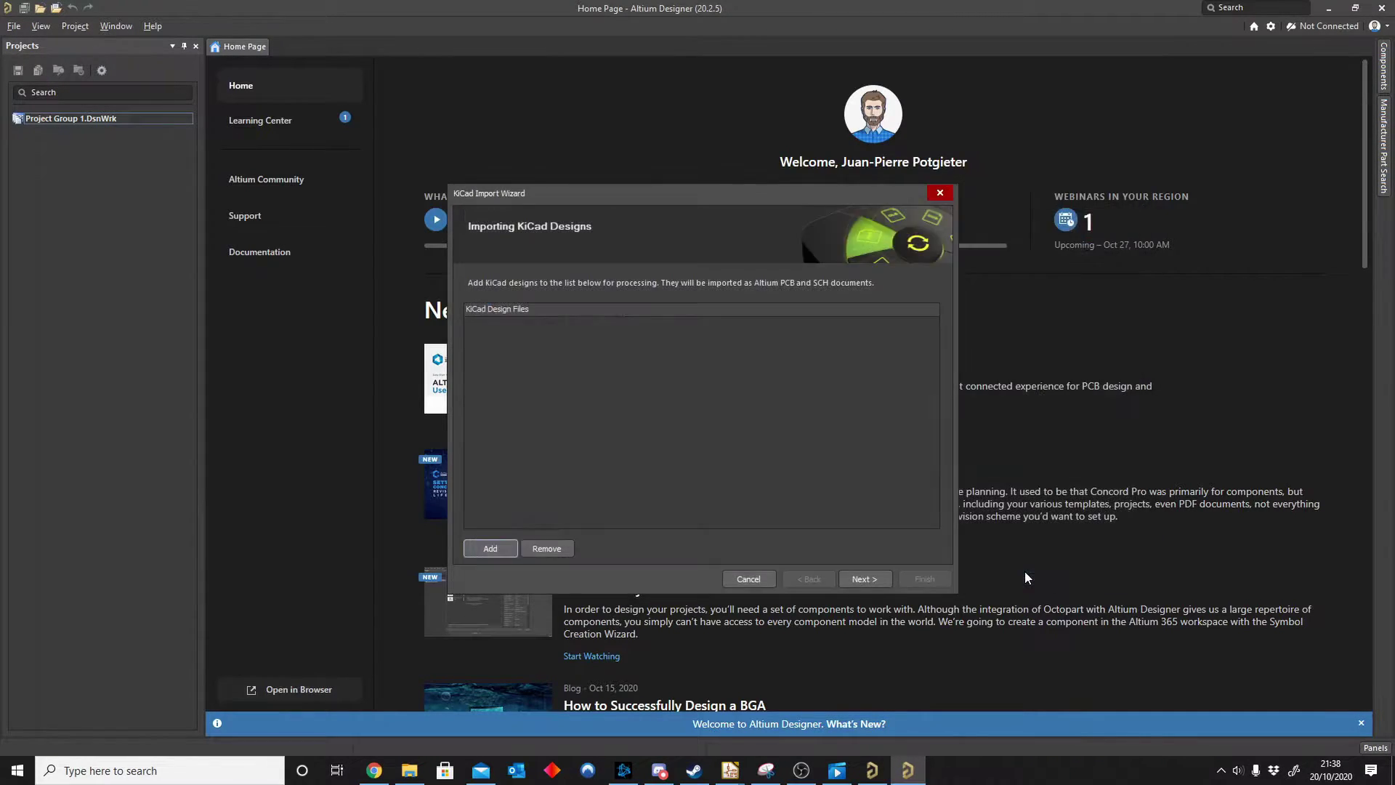
Accept the default logging settings, the Battery Charger output directory and the schematic import options
{"action": "left_click", "coordinate": [872, 579]}
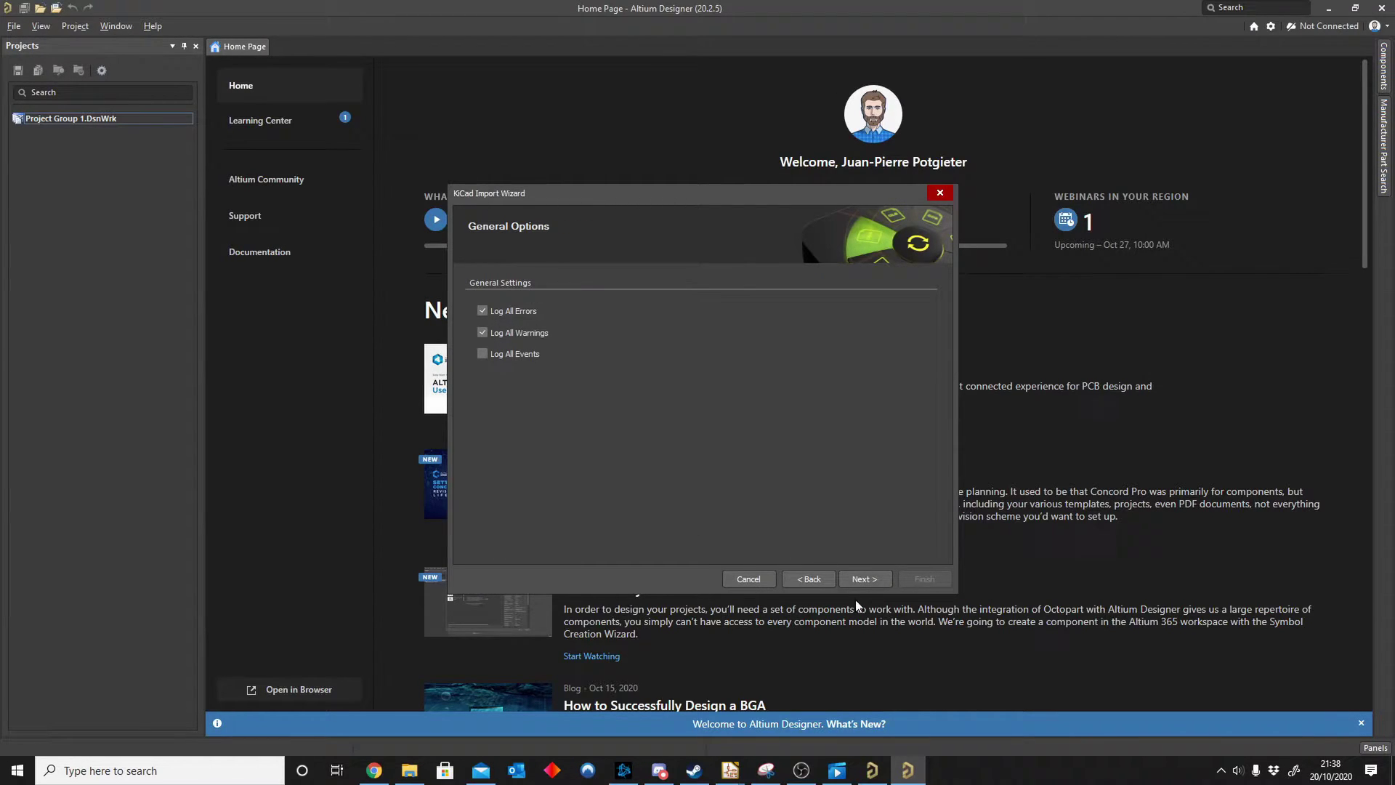
{"action": "left_click", "coordinate": [875, 578]}
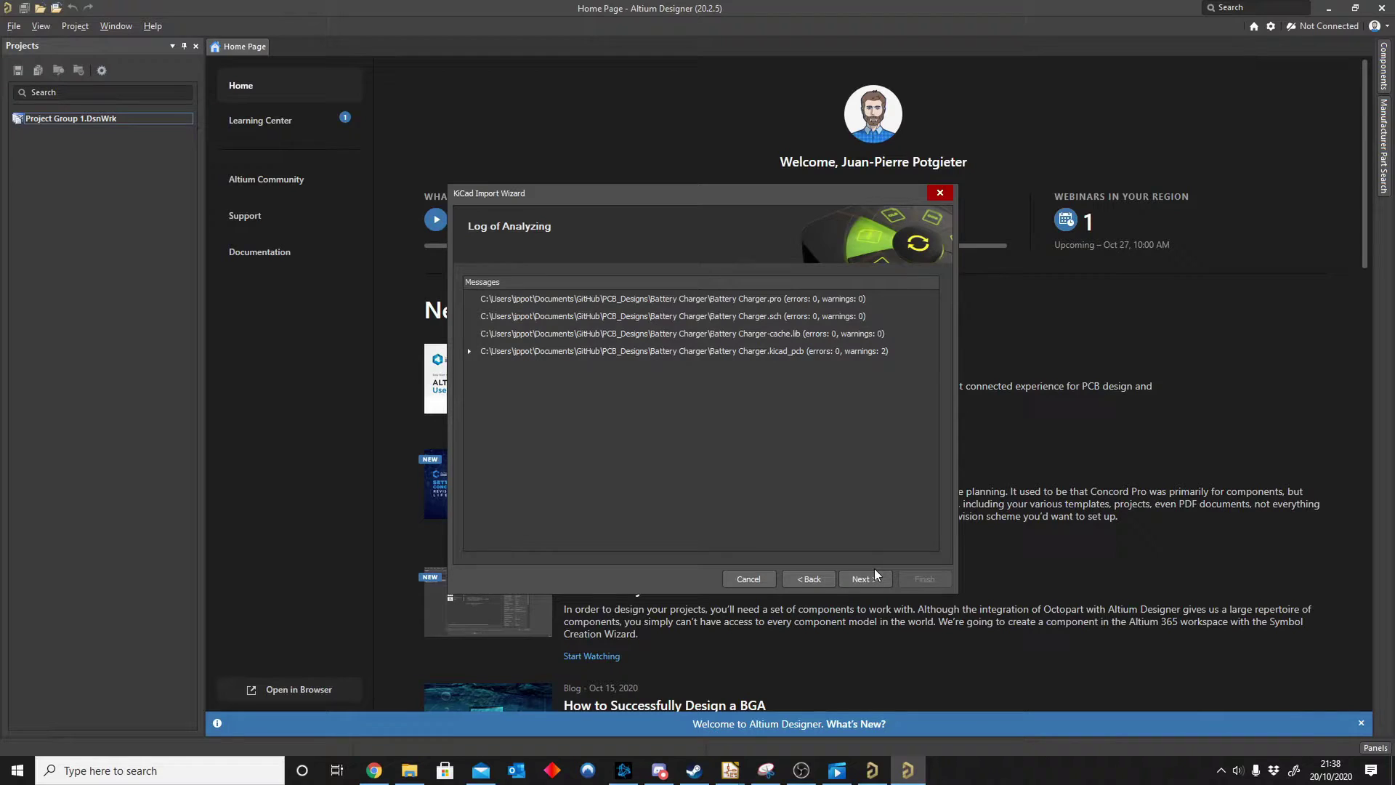
{"action": "left_click", "coordinate": [873, 577]}
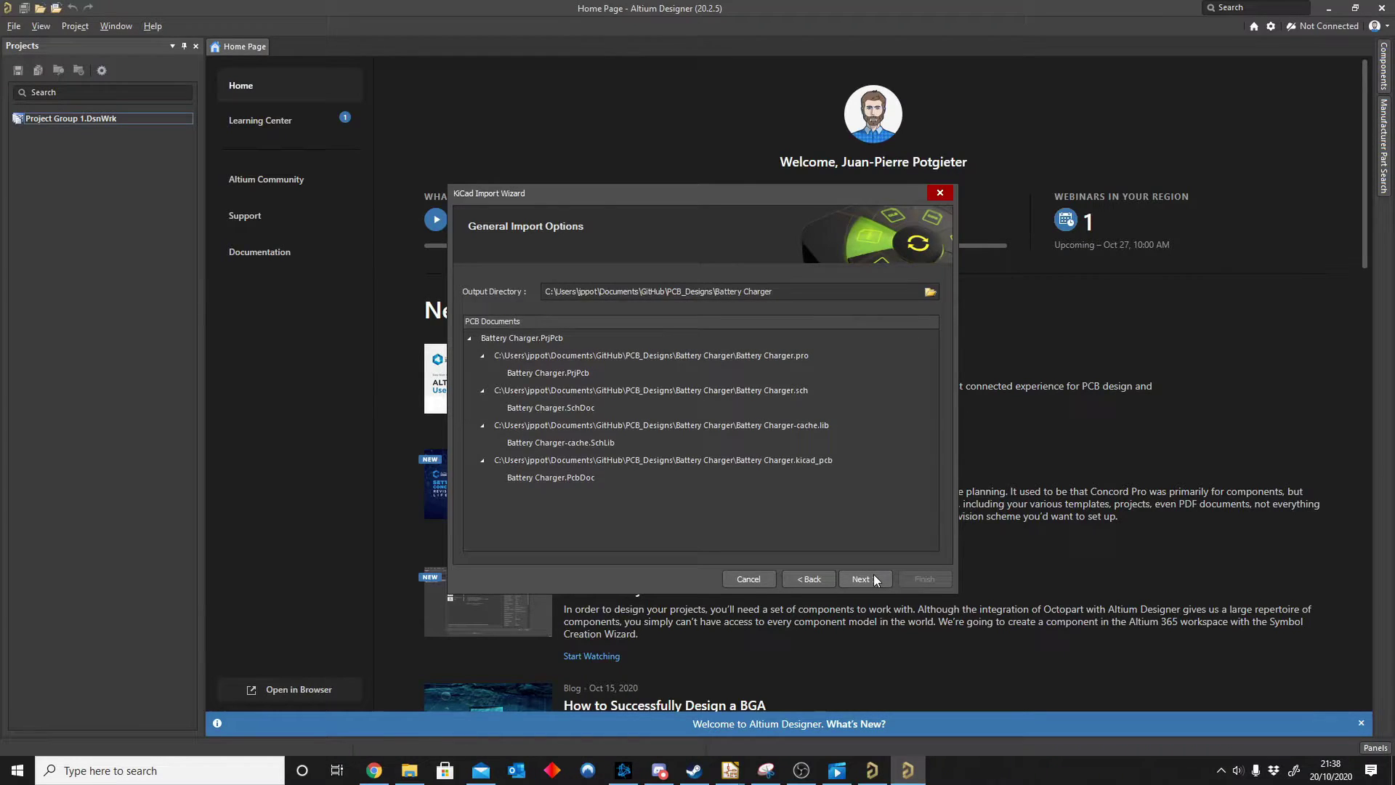
{"action": "left_click", "coordinate": [873, 578]}
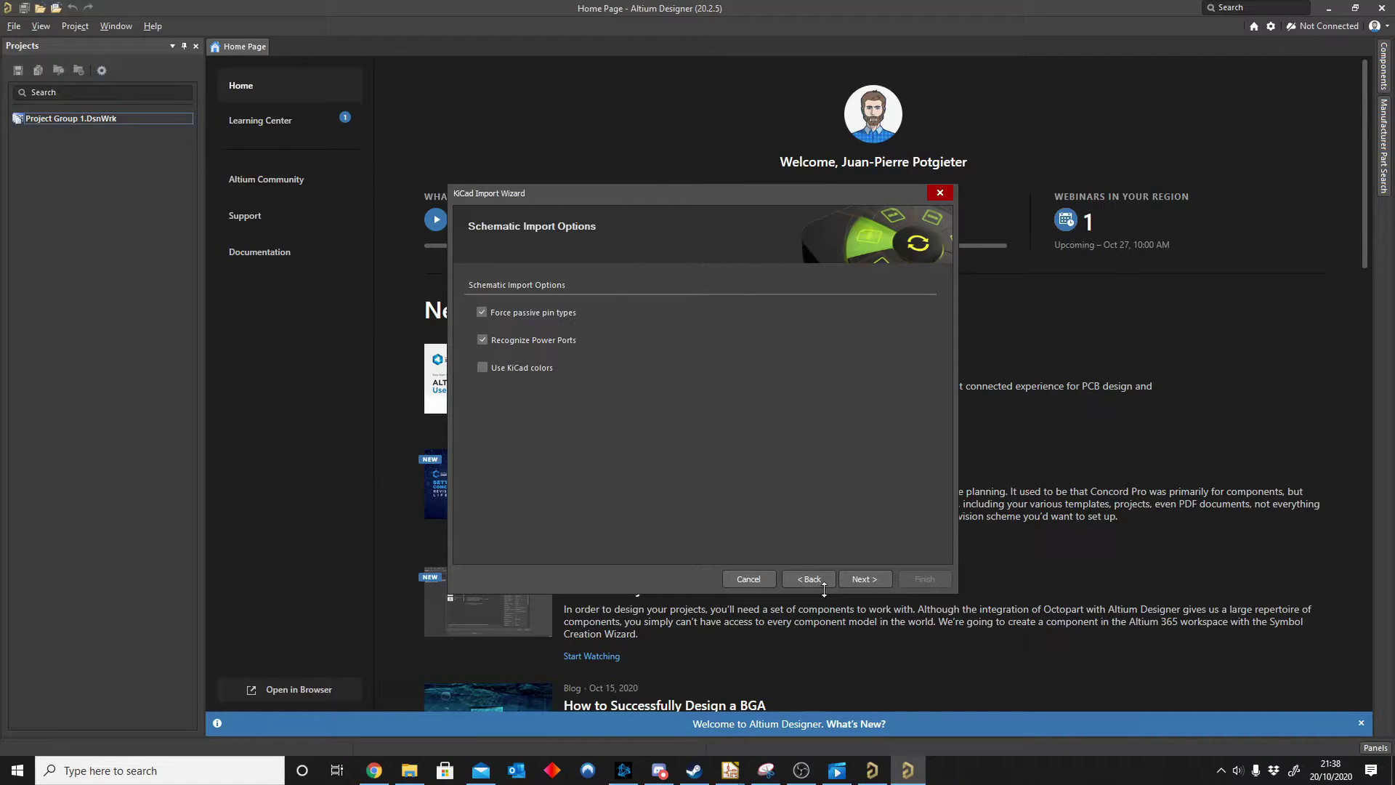
{"action": "left_click", "coordinate": [865, 580]}
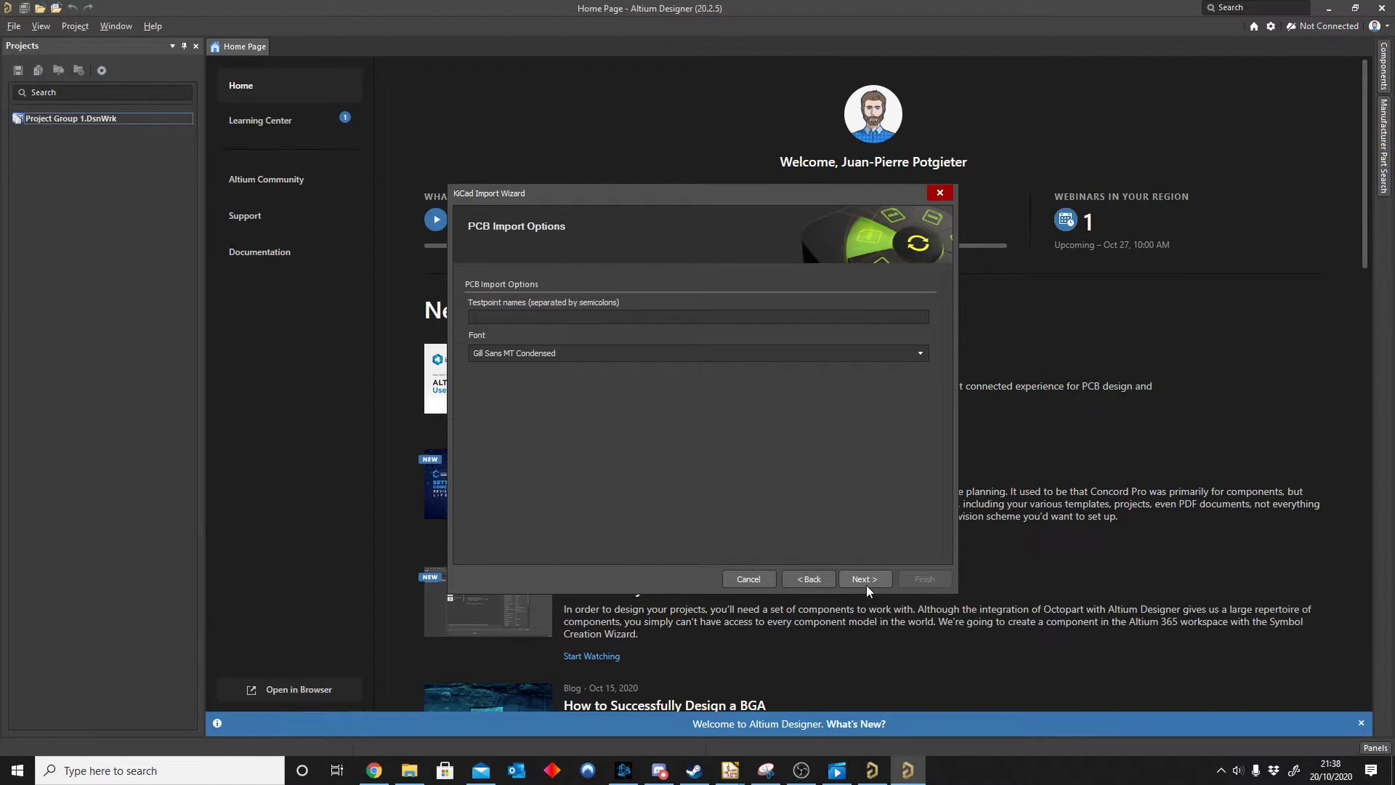
Keep Gill Sans MT Condensed as the PCB font, accept the default layer mapping and complete the KiCad import
{"action": "left_click", "coordinate": [612, 356]}
{"action": "left_click", "coordinate": [610, 356]}
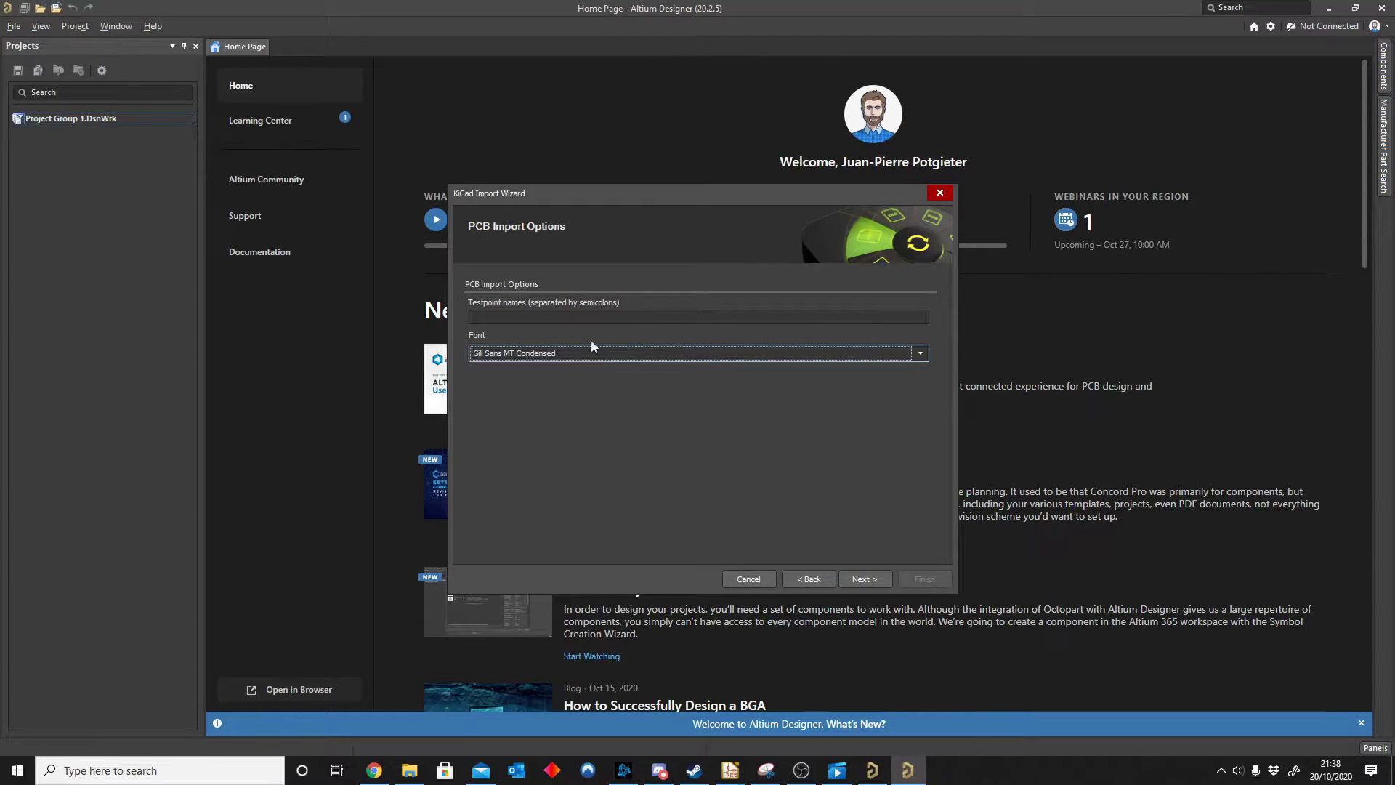
{"action": "left_click", "coordinate": [865, 580]}
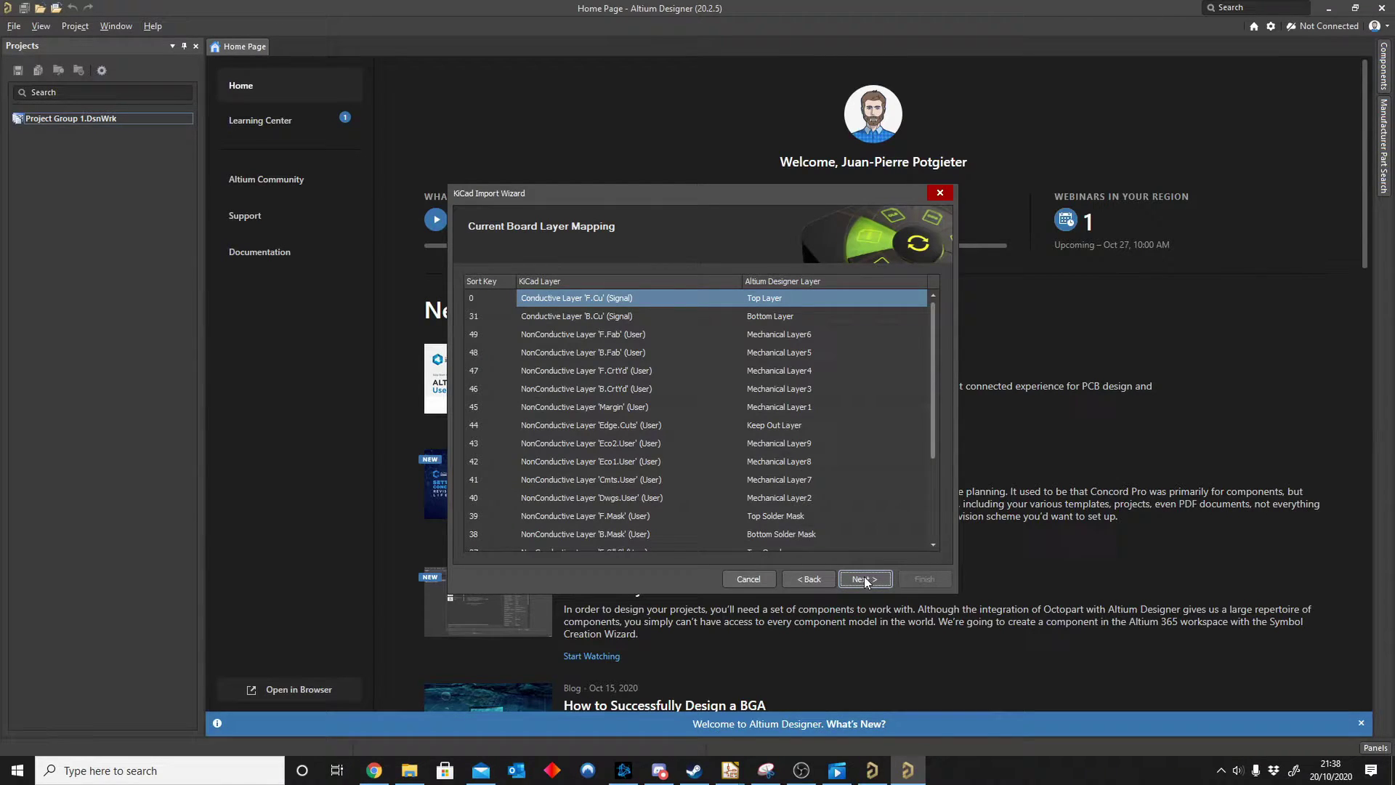
{"action": "left_click", "coordinate": [864, 580]}
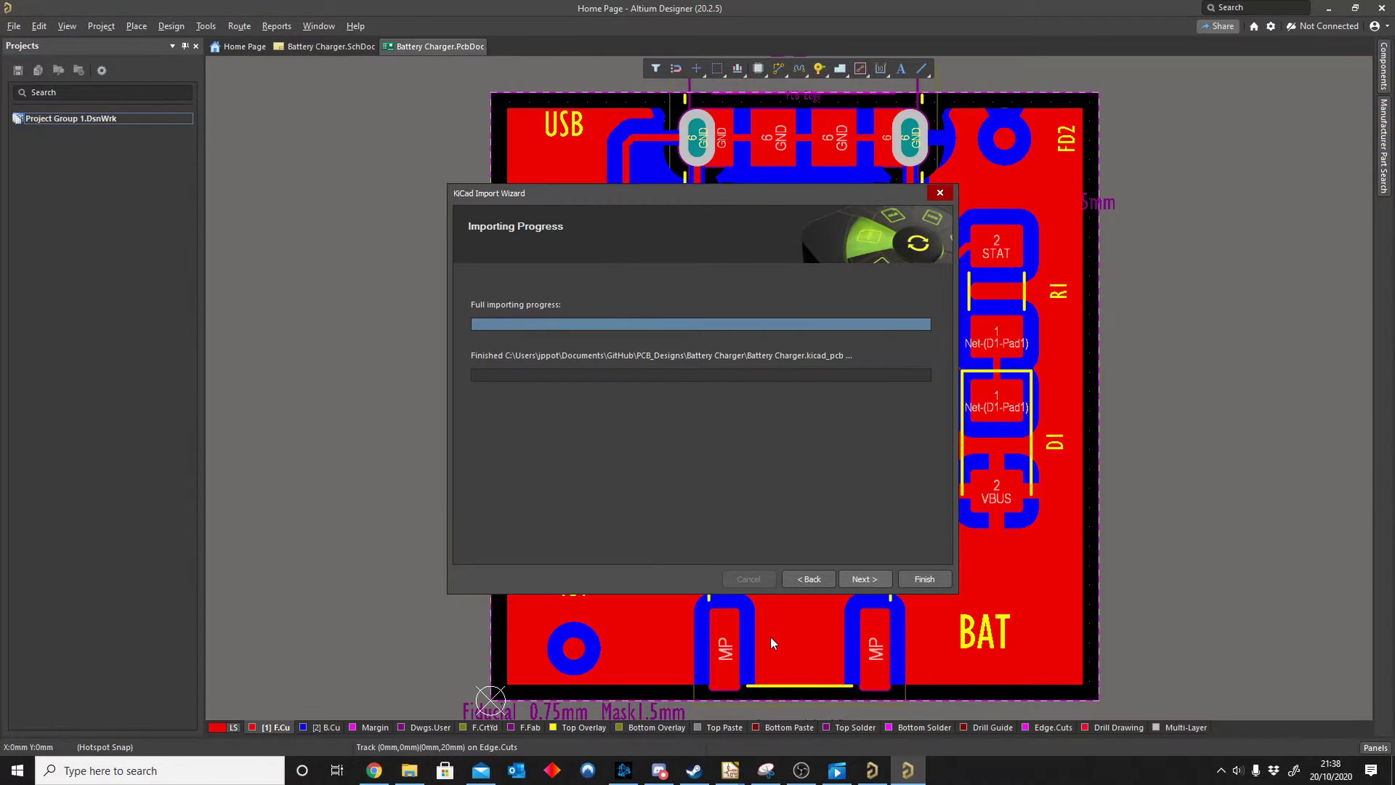
{"action": "left_click", "coordinate": [924, 579]}
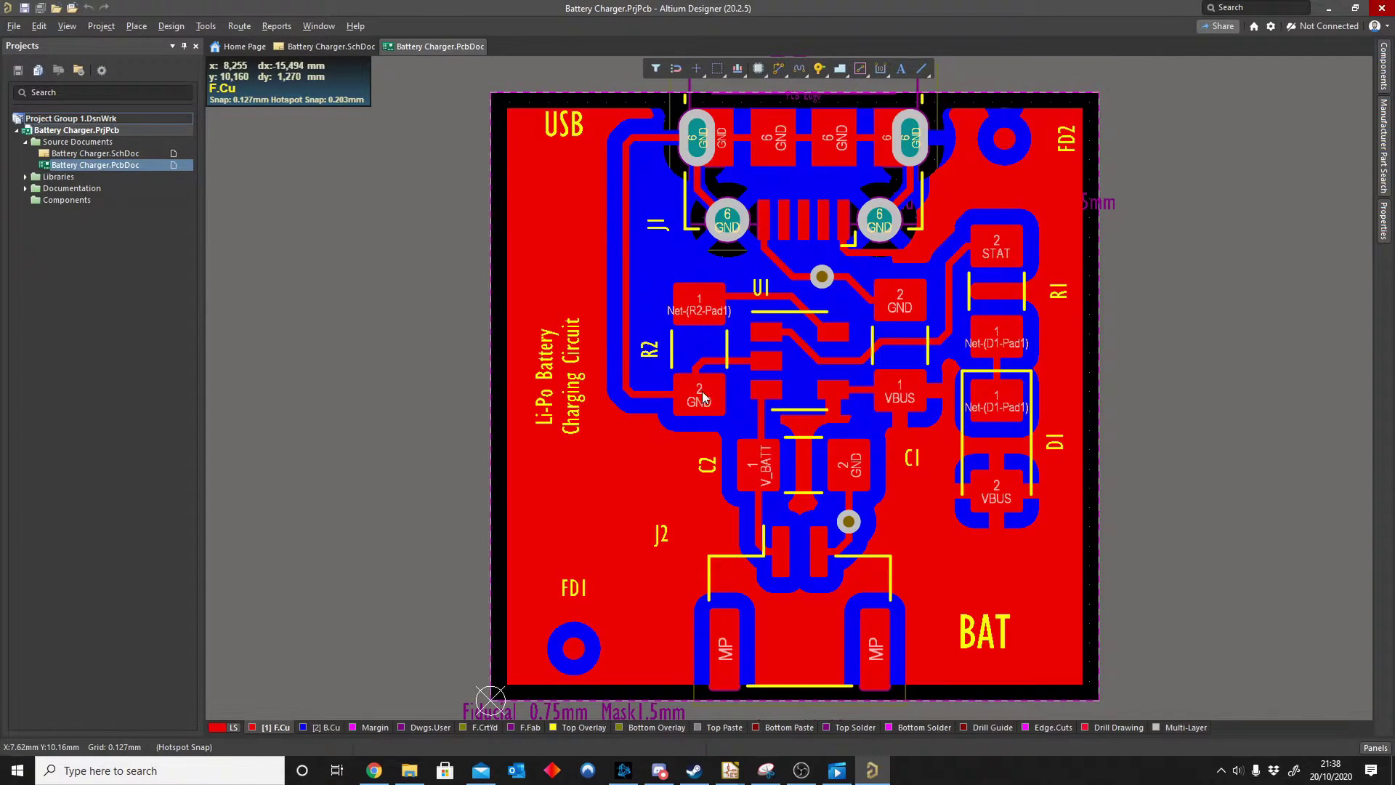
Inspect the imported Battery Charger board layout in 2D and tilted in 3D
{"action": "middle_click_drag", "start_coordinate": [918, 300], "coordinate": [911, 297]}
{"action": "scroll", "coordinate": [980, 348], "scroll_direction": "down", "scroll_amount": 1}
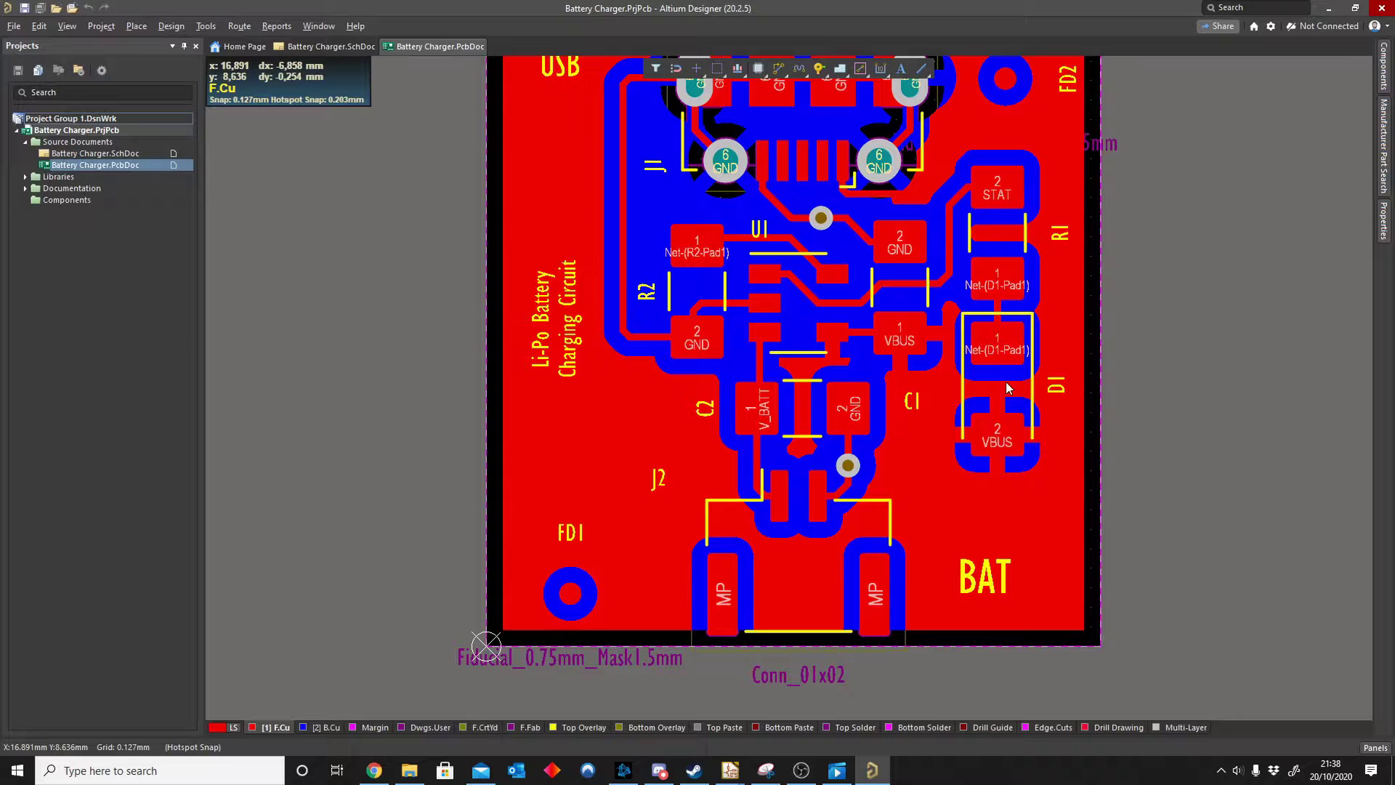
{"action": "scroll", "coordinate": [990, 385], "scroll_direction": "up", "scroll_amount": 1}
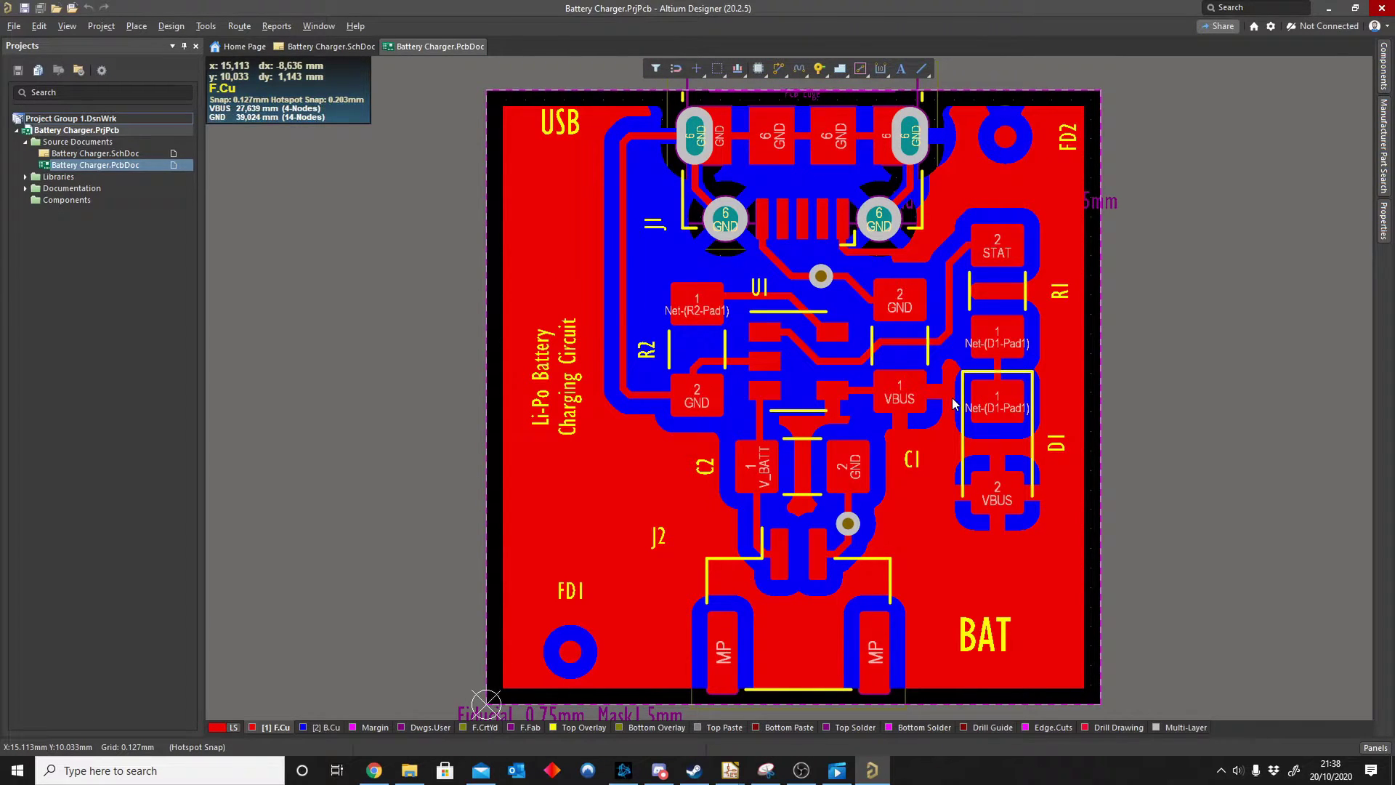
{"action": "key", "text": "3"}
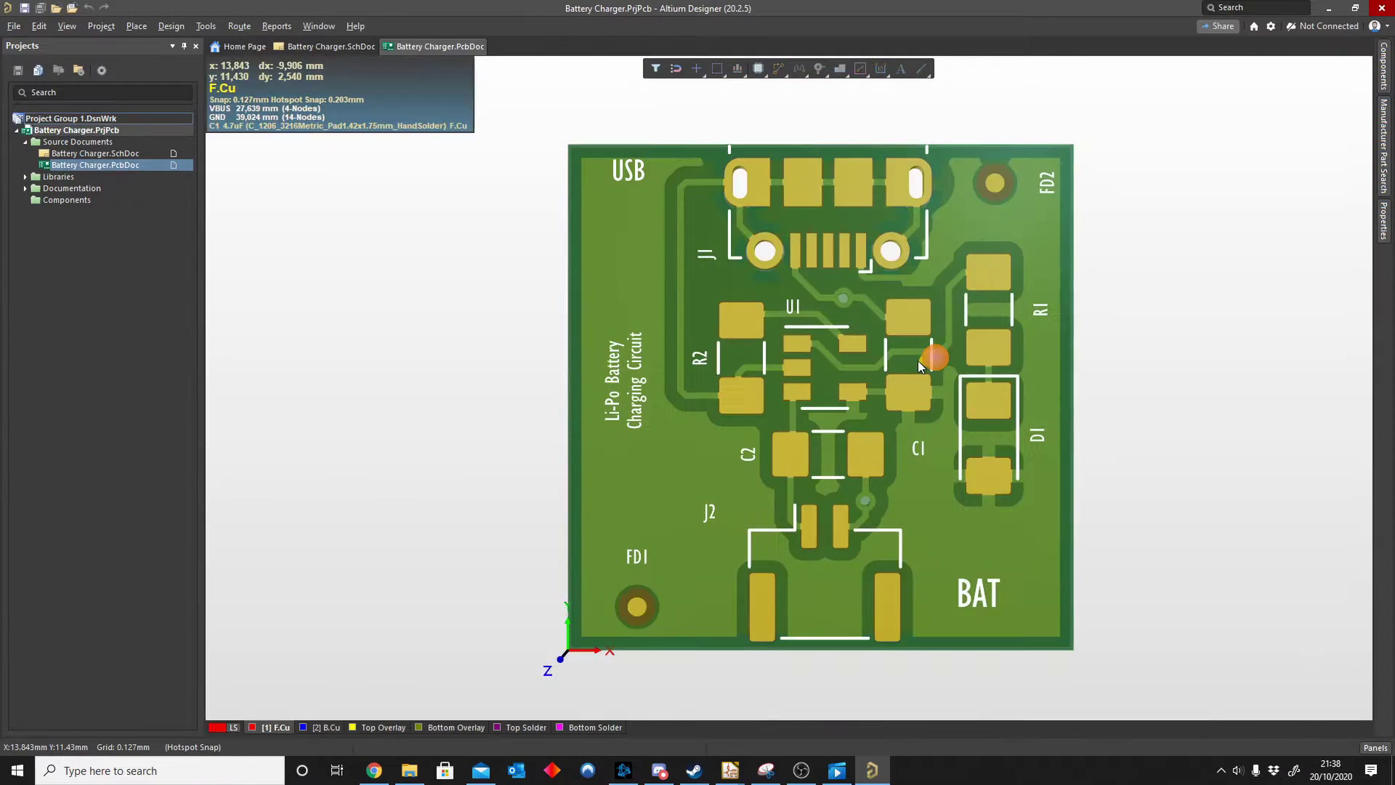
{"action": "right_click_drag", "start_coordinate": [787, 421], "coordinate": [240, 310], "text": "shift"}
Open Battery Charger.SchDoc and examine the imported schematic sheet
{"action": "double_click", "coordinate": [95, 154]}
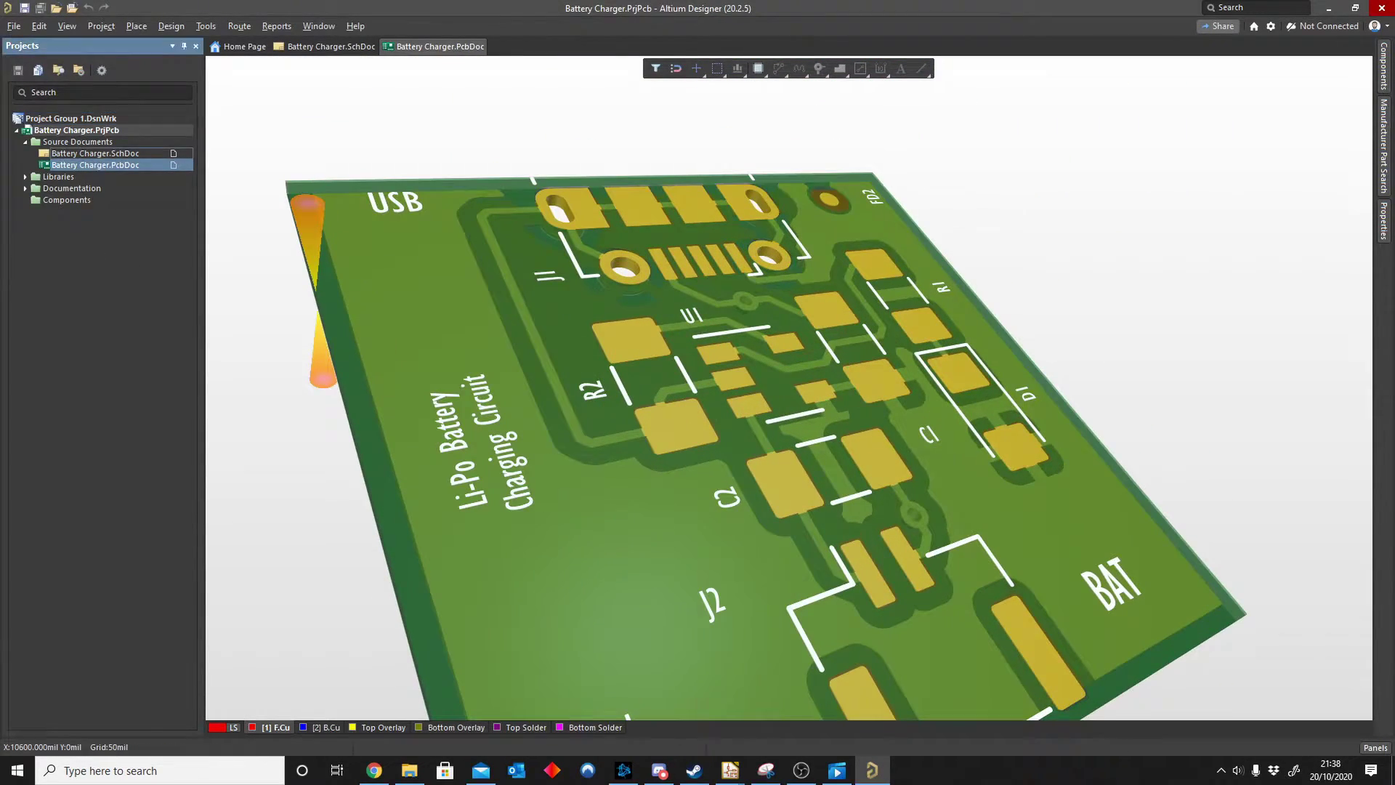
{"action": "scroll", "coordinate": [769, 373], "scroll_direction": "down", "scroll_amount": 1}
{"action": "scroll", "coordinate": [780, 375], "scroll_direction": "down", "scroll_amount": 6, "text": "ctrl"}
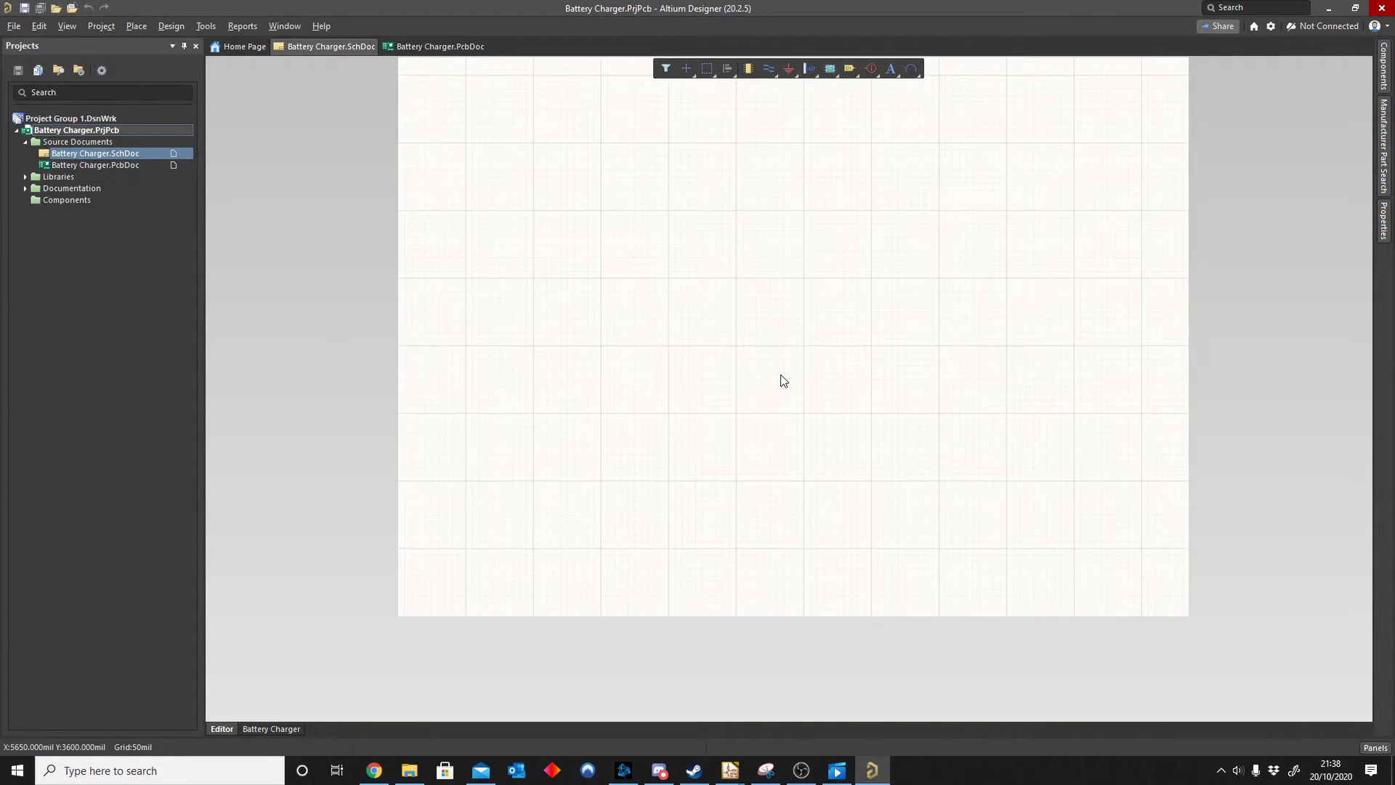
Return to the 3D board in Battery Charger.PcbDoc and recheck the contents of the schematic sheet
{"action": "double_click", "coordinate": [108, 165]}
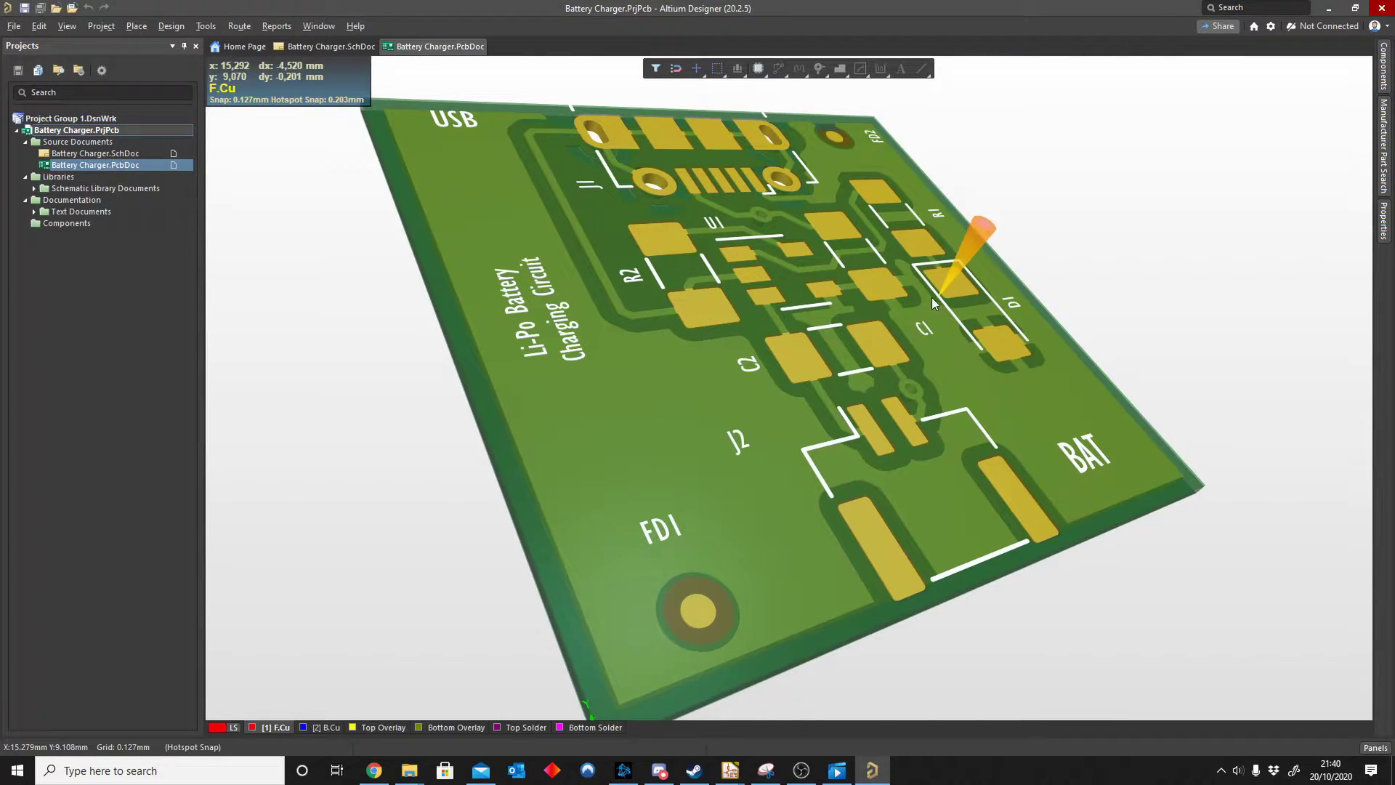
{"action": "left_click_drag", "start_coordinate": [904, 402], "coordinate": [855, 460]}
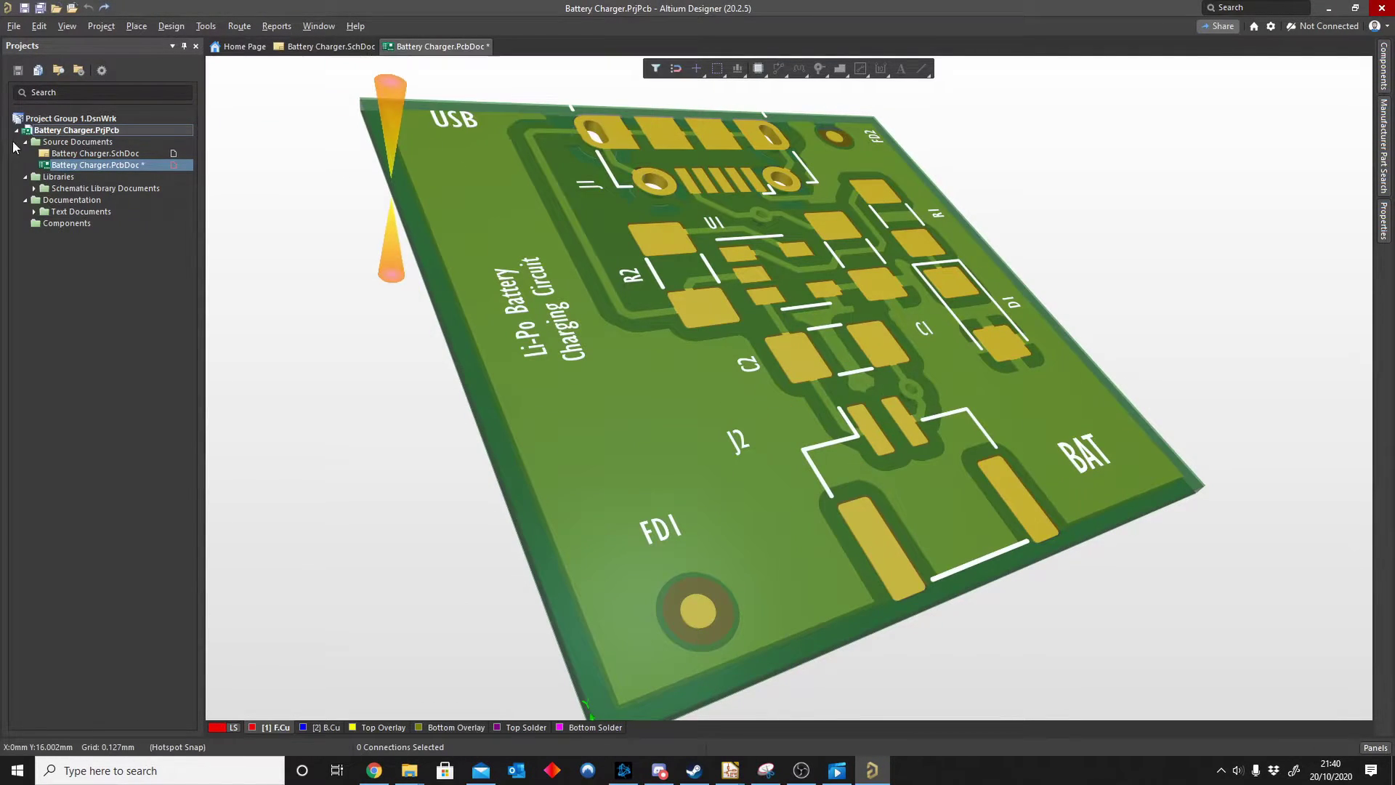
{"action": "double_click", "coordinate": [95, 154]}
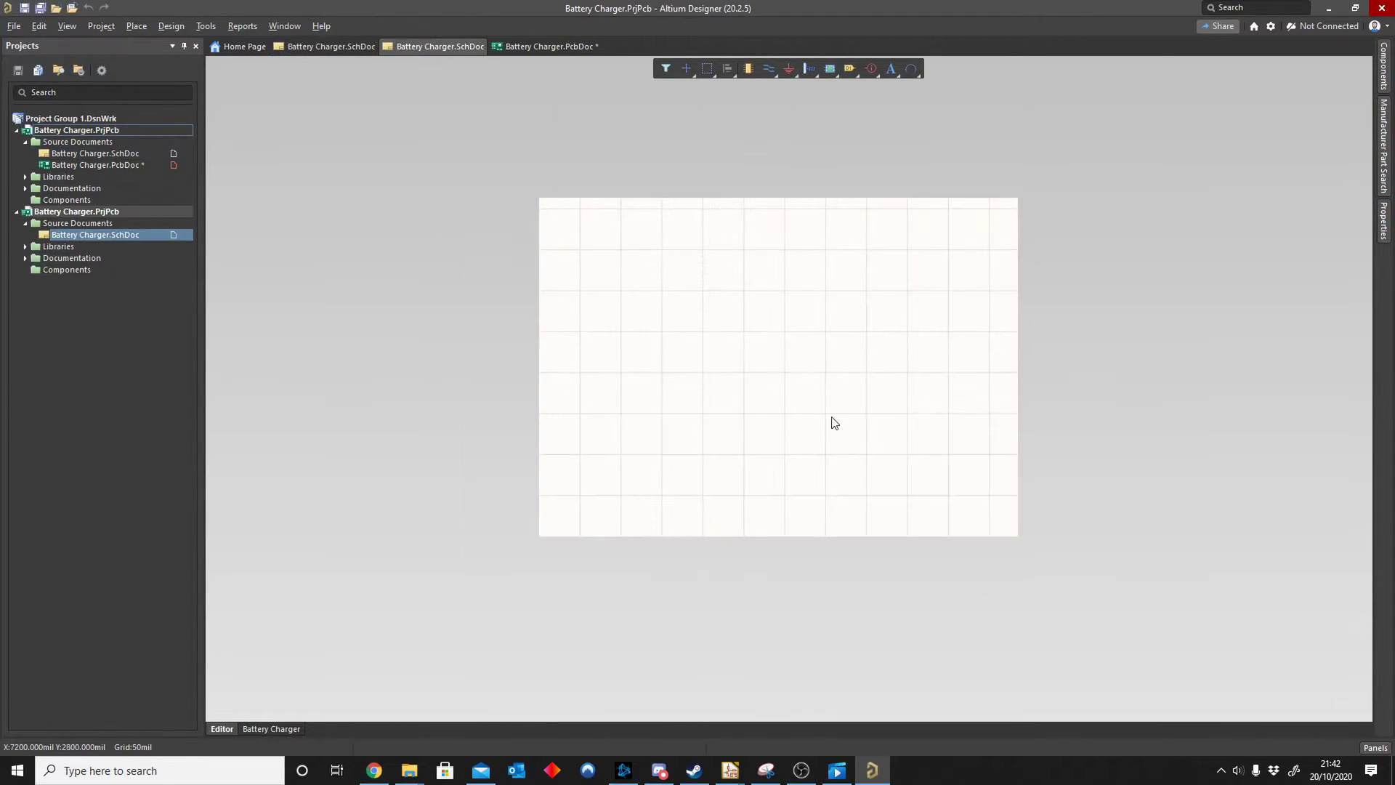
{"action": "middle_click_drag", "start_coordinate": [831, 420], "coordinate": [648, 311]}
{"action": "right_click_drag", "start_coordinate": [671, 284], "coordinate": [671, 355]}
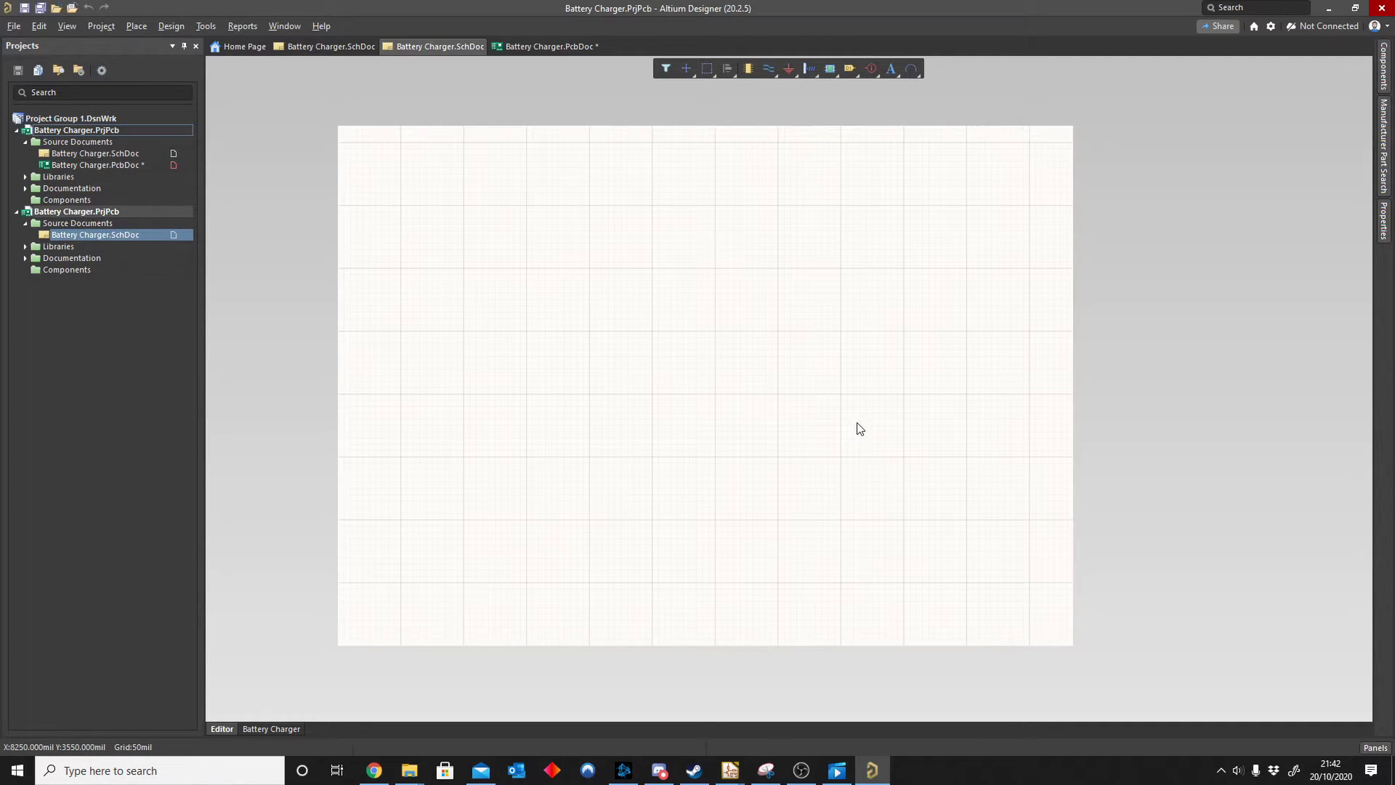
Switch to the Battery Charger schematic in KiCad Eeschema and examine the original circuit and its reference image
{"action": "mouse_move", "coordinate": [733, 772]}
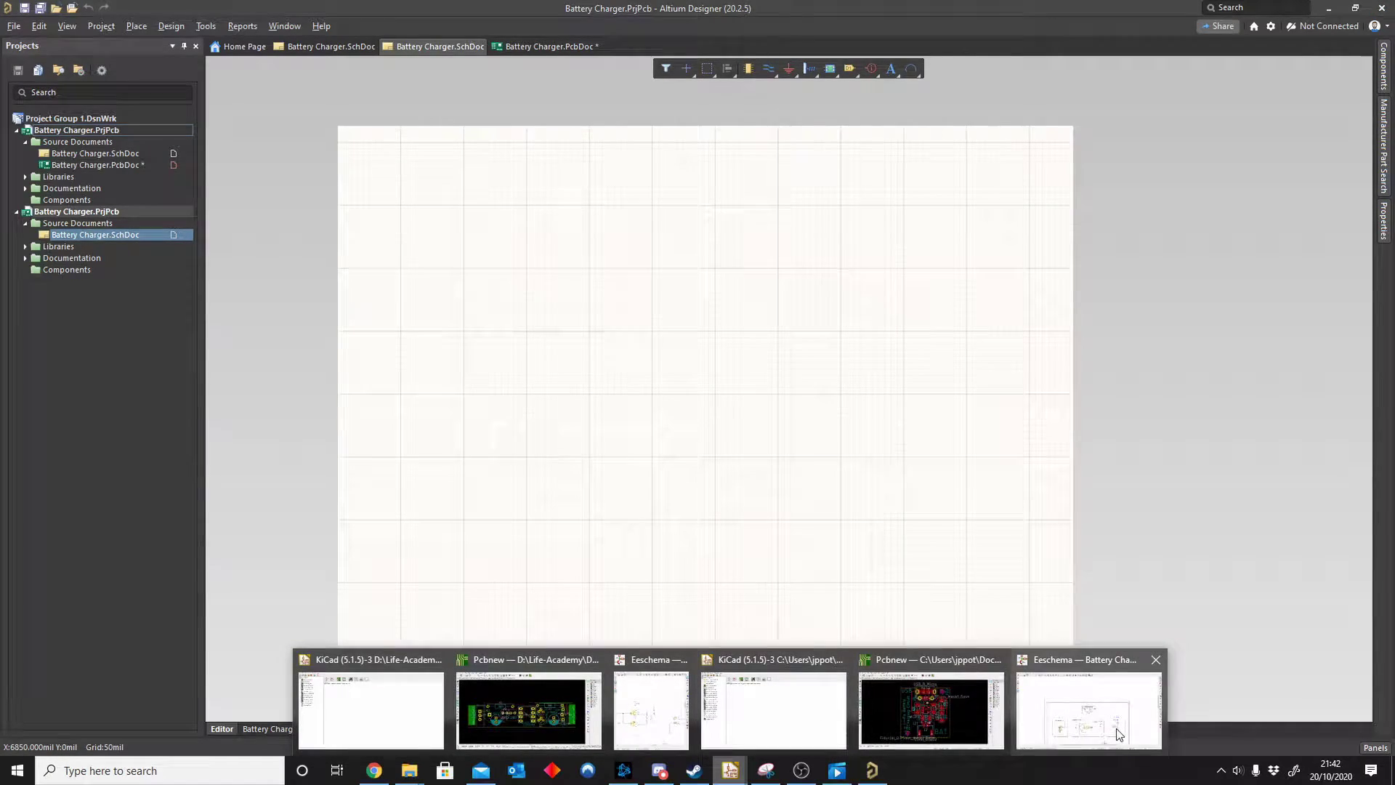
{"action": "left_click", "coordinate": [1119, 735]}
{"action": "scroll", "coordinate": [749, 323], "scroll_direction": "up", "scroll_amount": 4}
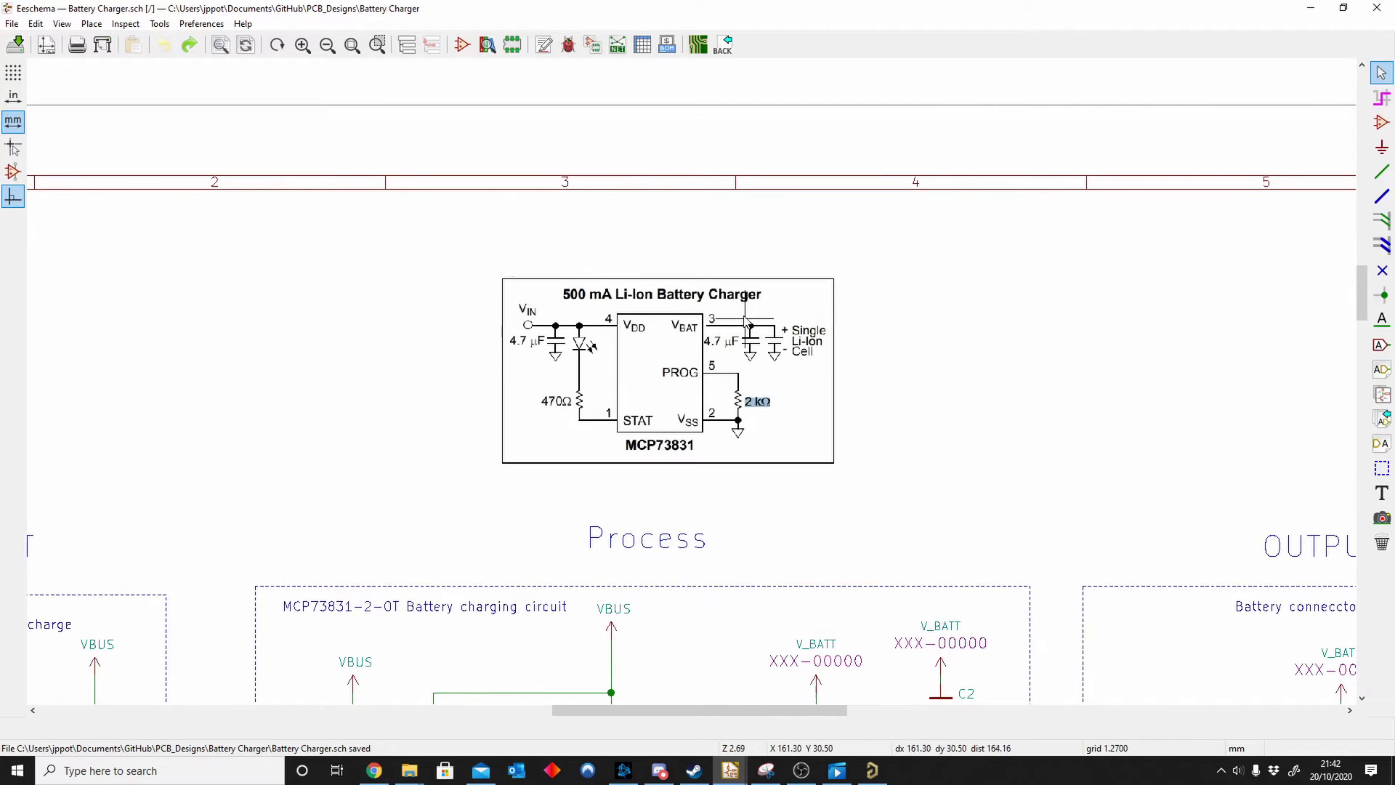
{"action": "scroll", "coordinate": [746, 322], "scroll_direction": "down", "scroll_amount": 4}
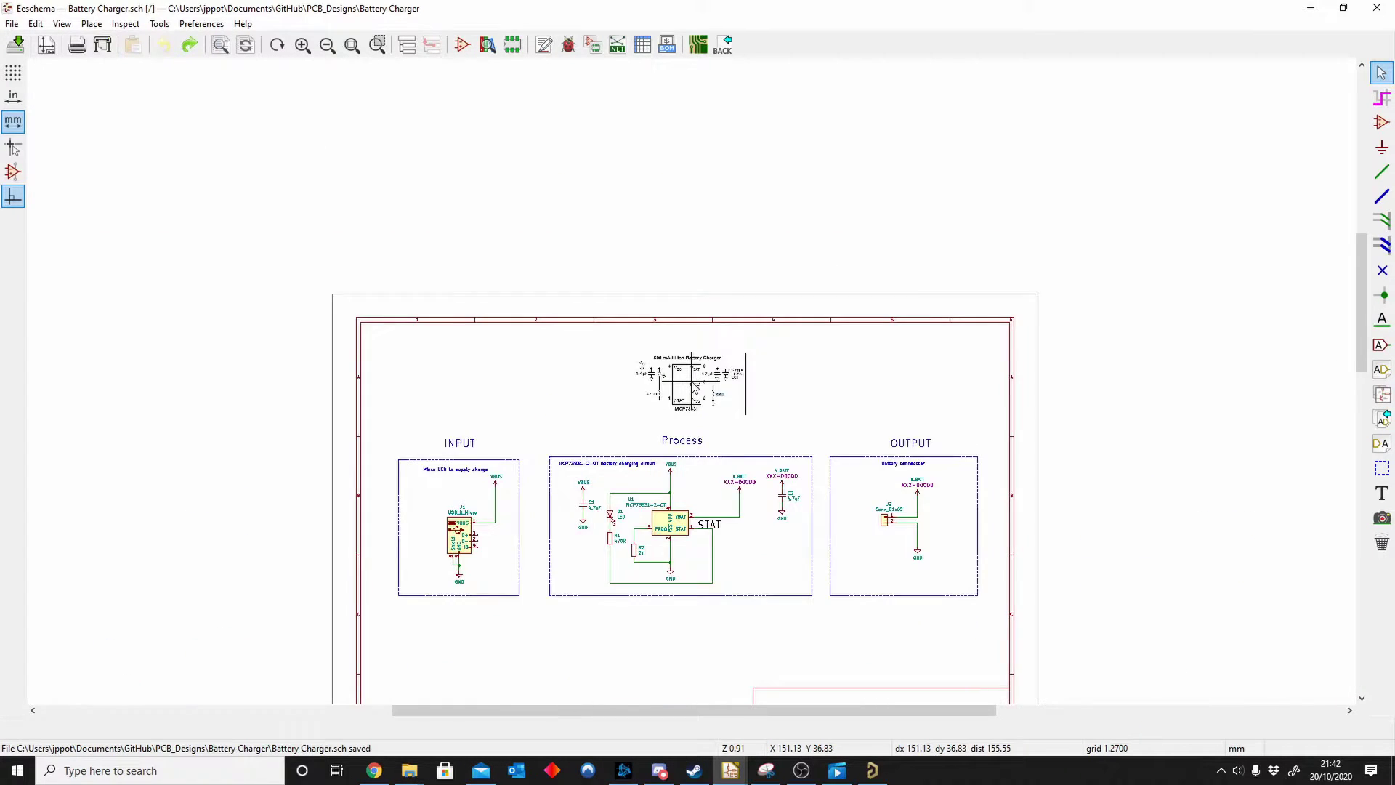
Delete the 500 mA Li-Ion Battery Charger reference image above the Process block of the KiCad schematic
{"action": "scroll", "coordinate": [695, 389], "scroll_direction": "up", "scroll_amount": 3}
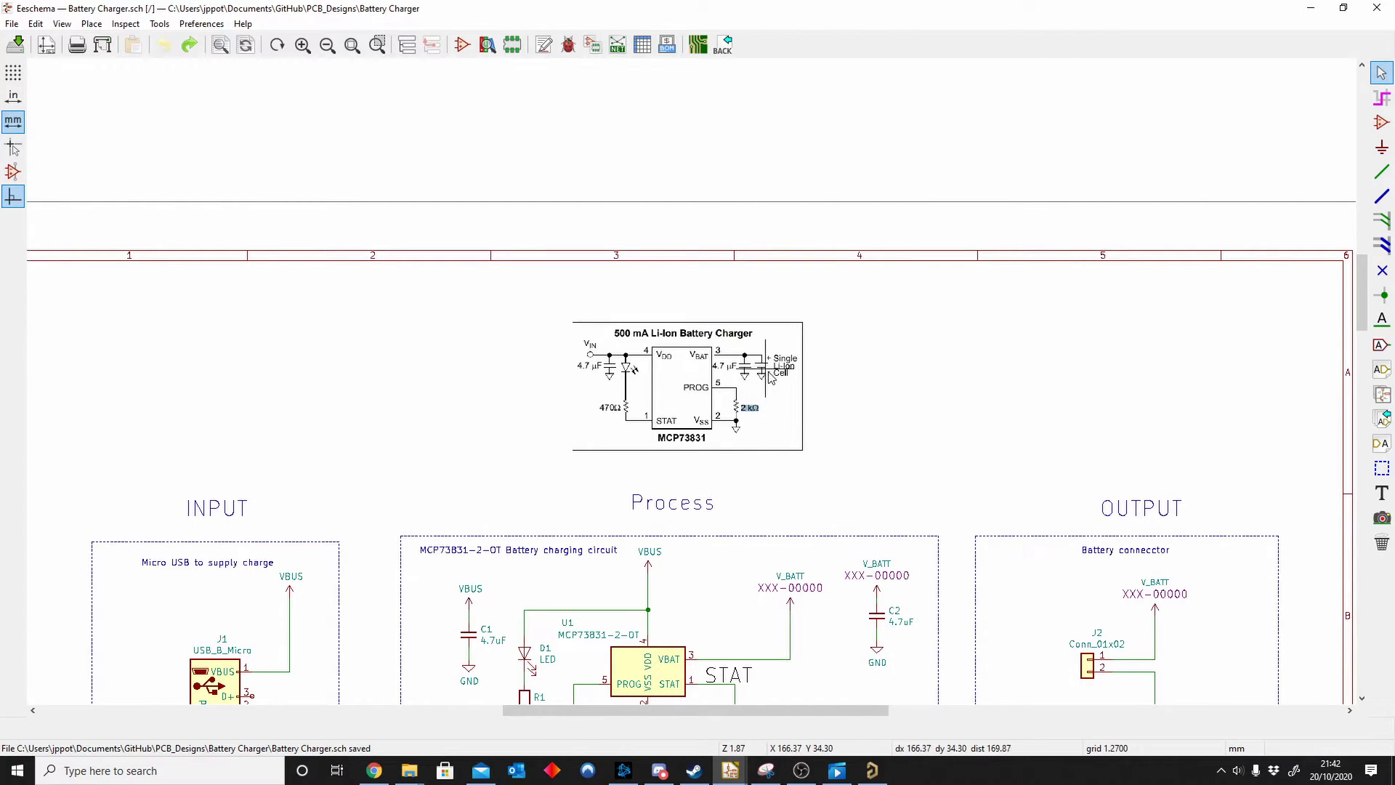
{"action": "key", "text": "Delete"}
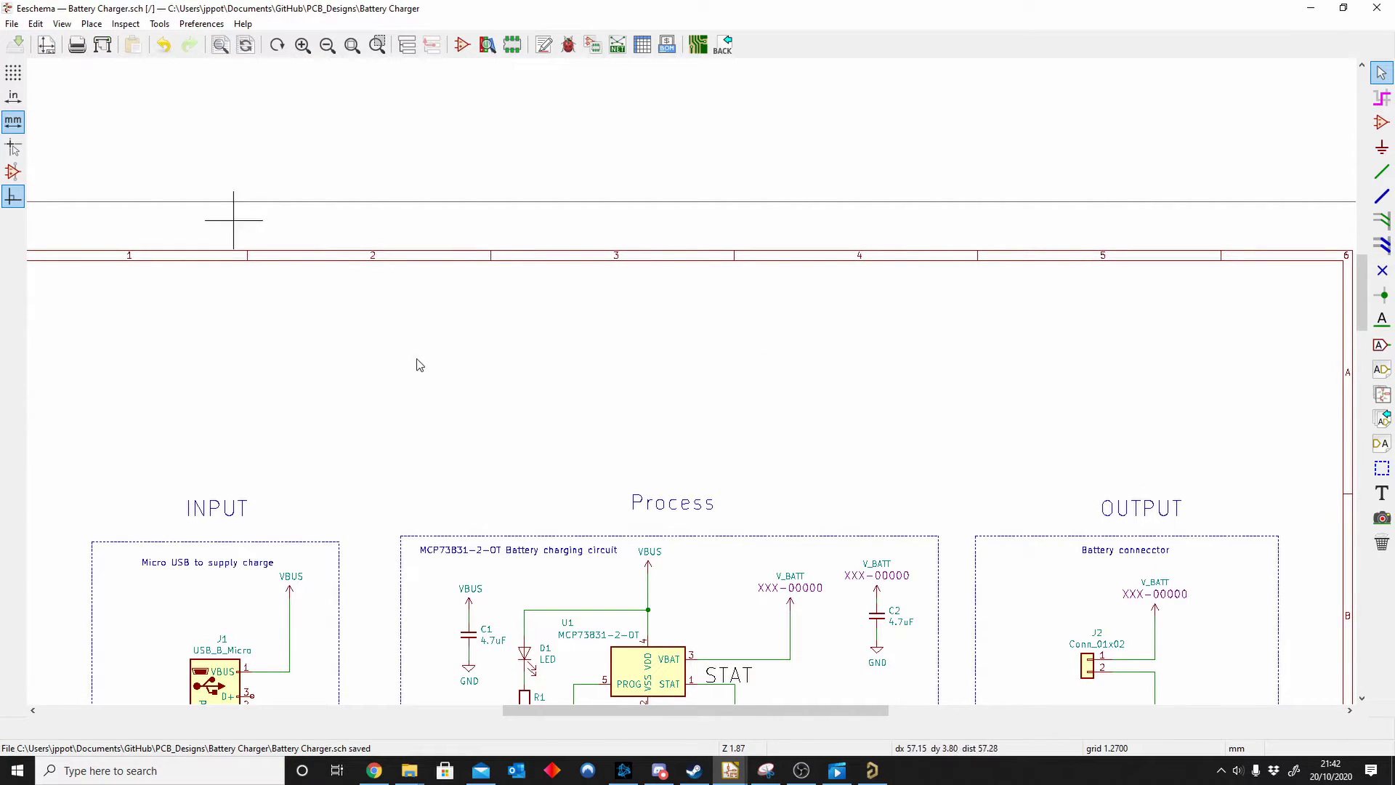
Switch to Altium Designer, start a KiCad Design Files import and add the Battery Charger KiCad schematic file
{"action": "left_click", "coordinate": [872, 770]}
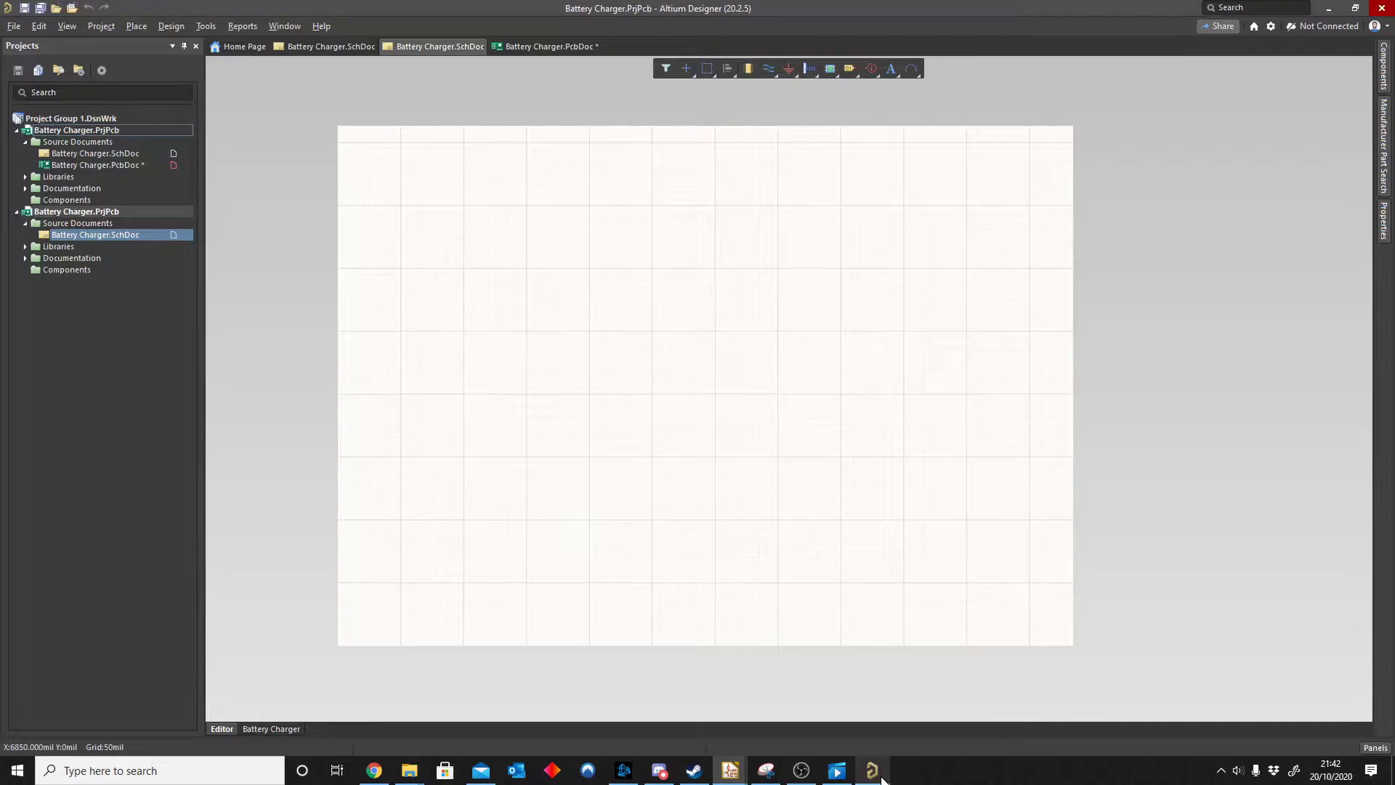
{"action": "left_click", "coordinate": [19, 28]}
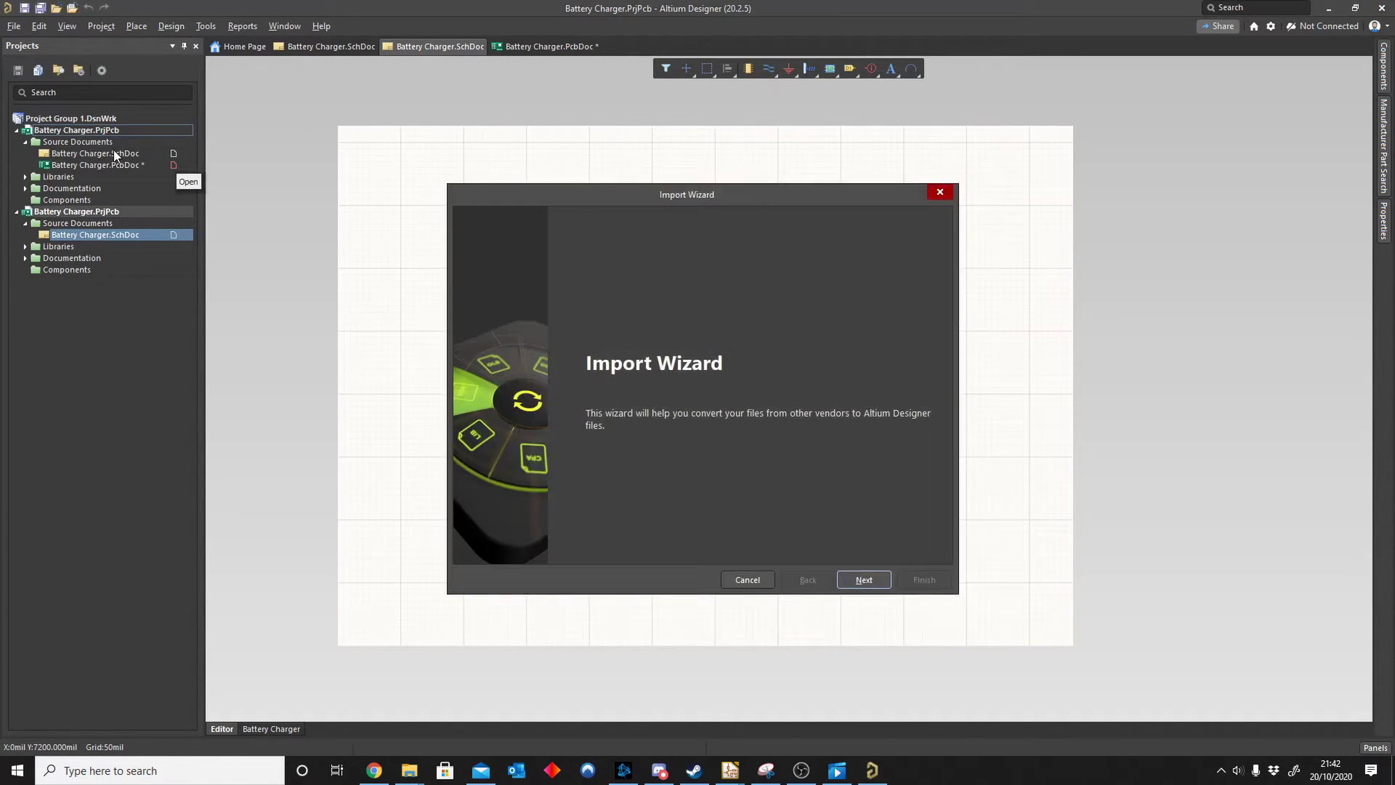
{"action": "left_click", "coordinate": [864, 579]}
{"action": "left_click", "coordinate": [624, 395]}
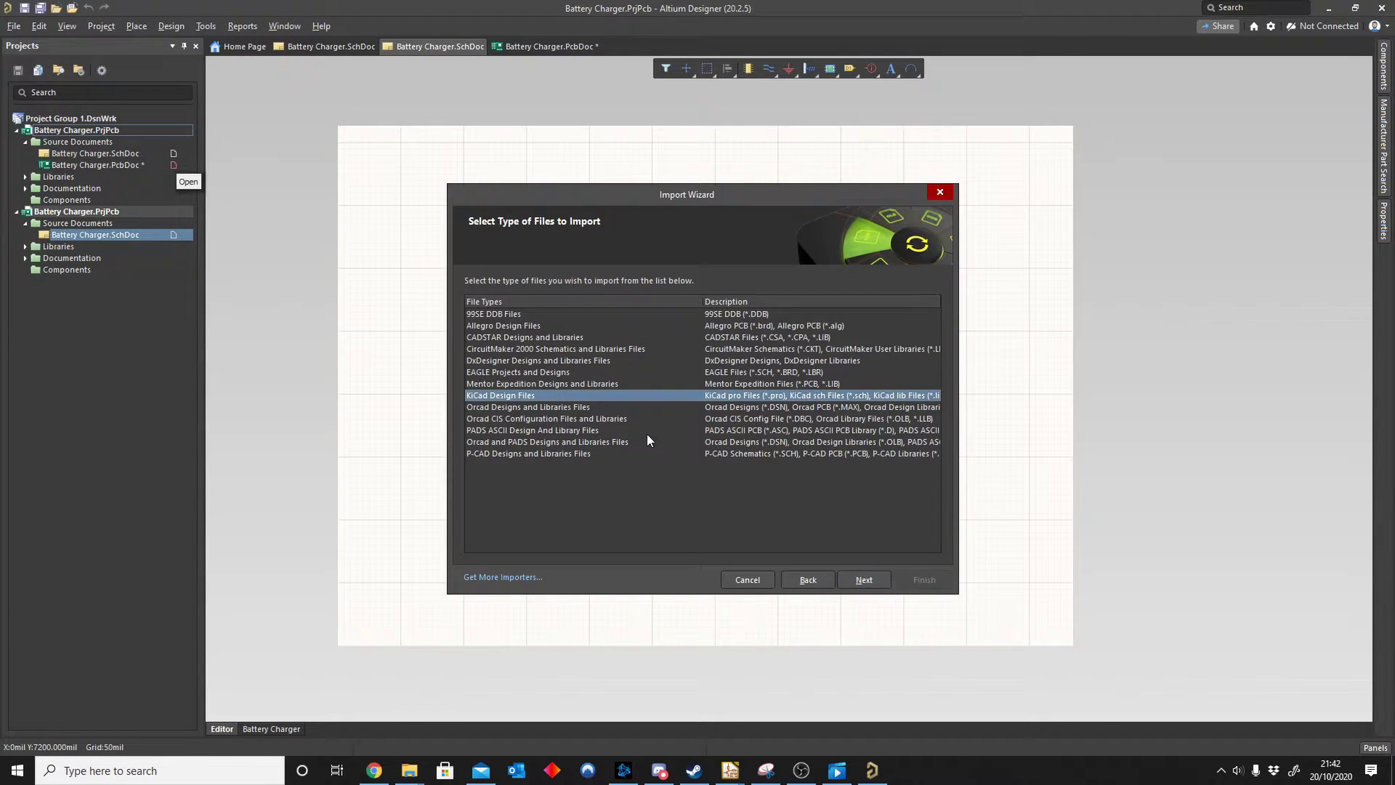
{"action": "left_click", "coordinate": [867, 492]}
{"action": "left_click", "coordinate": [491, 550]}
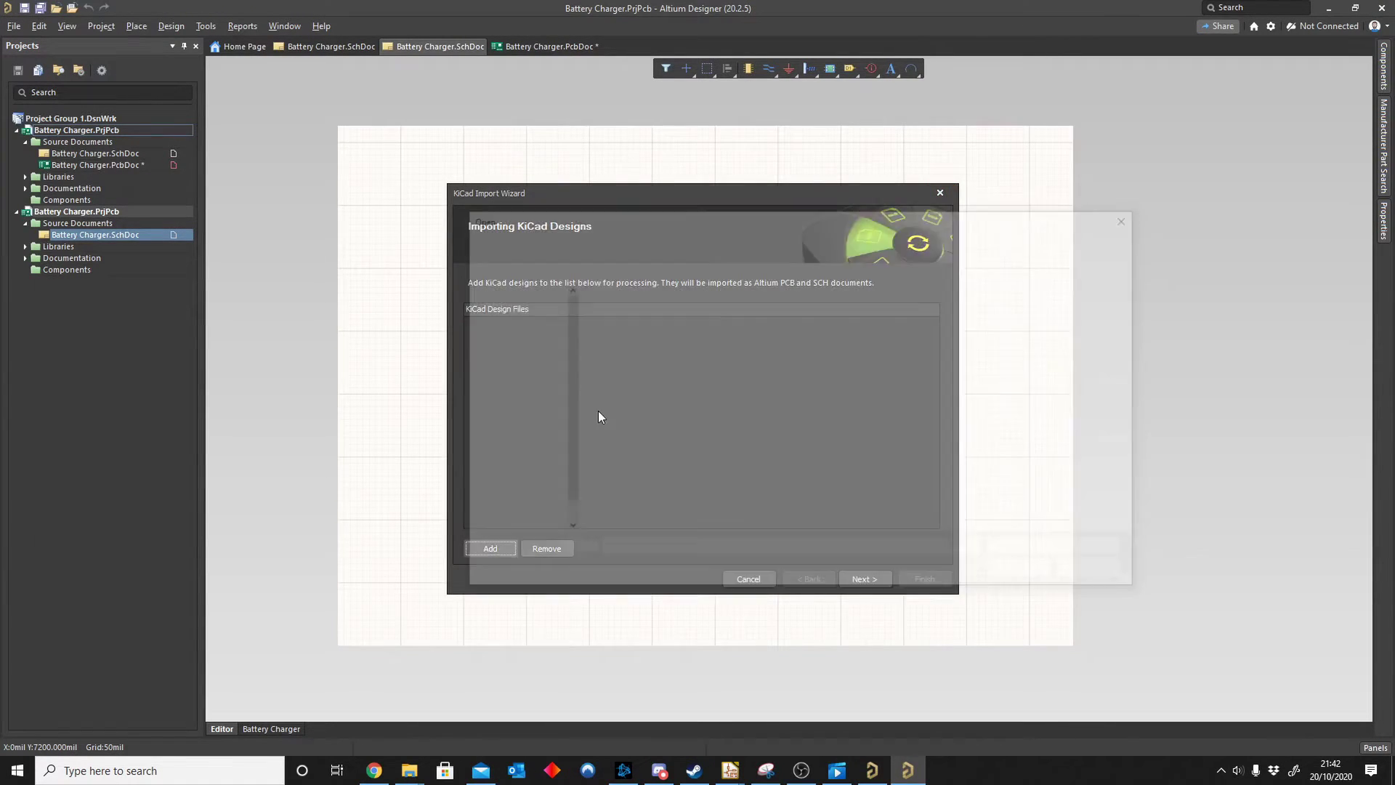
{"action": "left_click", "coordinate": [644, 403]}
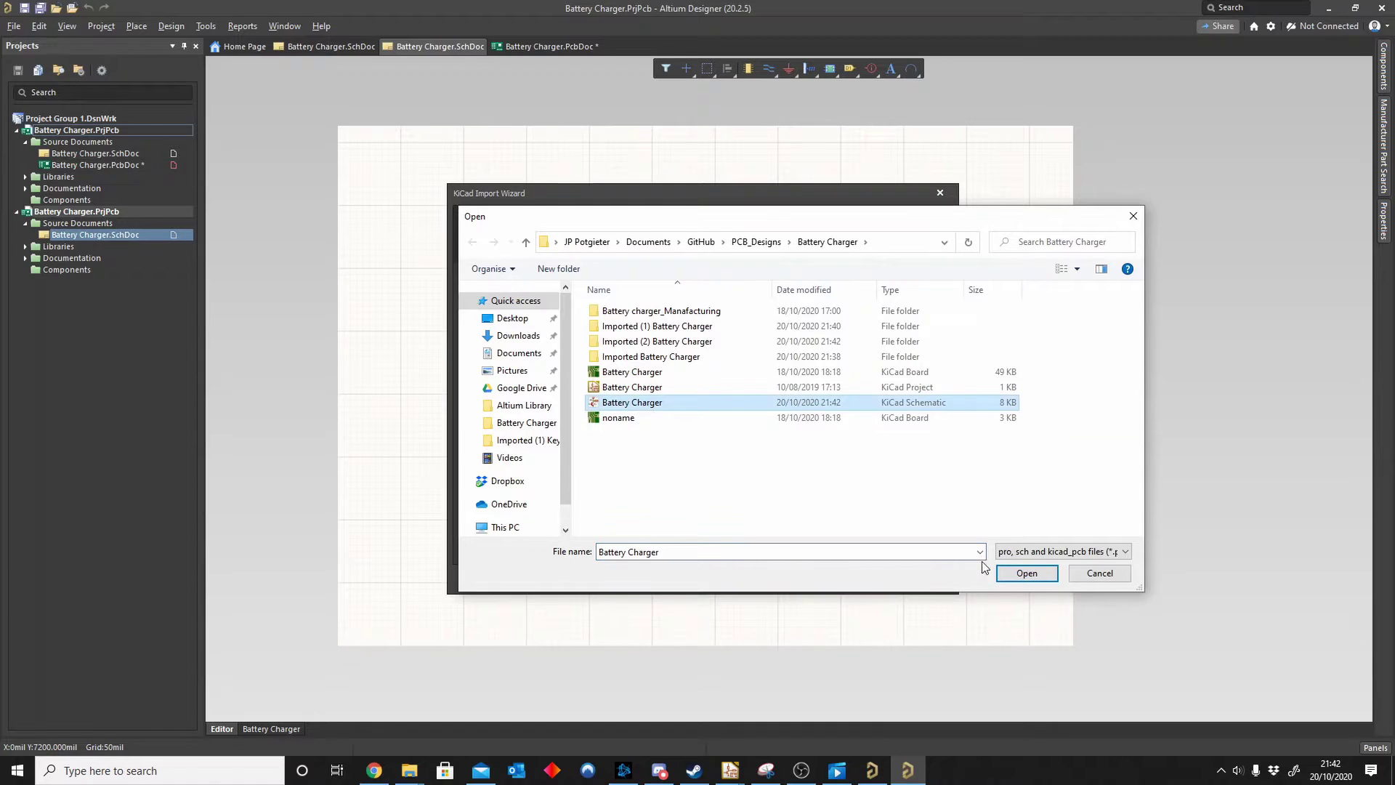
{"action": "left_click", "coordinate": [1023, 575]}
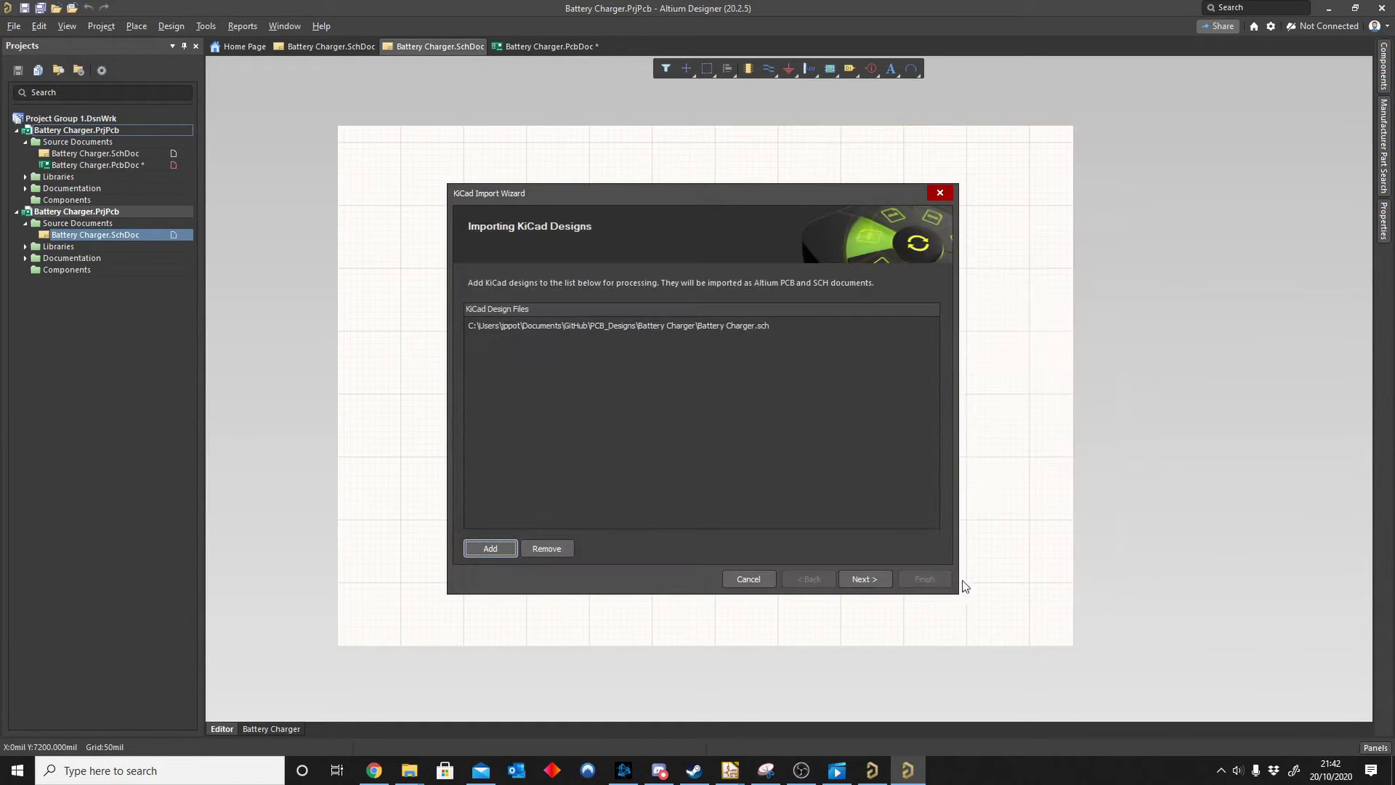
Complete the KiCad import with the listed cache library and the default schematic import options
{"action": "left_click", "coordinate": [871, 576]}
{"action": "left_click", "coordinate": [872, 575]}
{"action": "left_click", "coordinate": [872, 577]}
{"action": "left_click", "coordinate": [870, 577]}
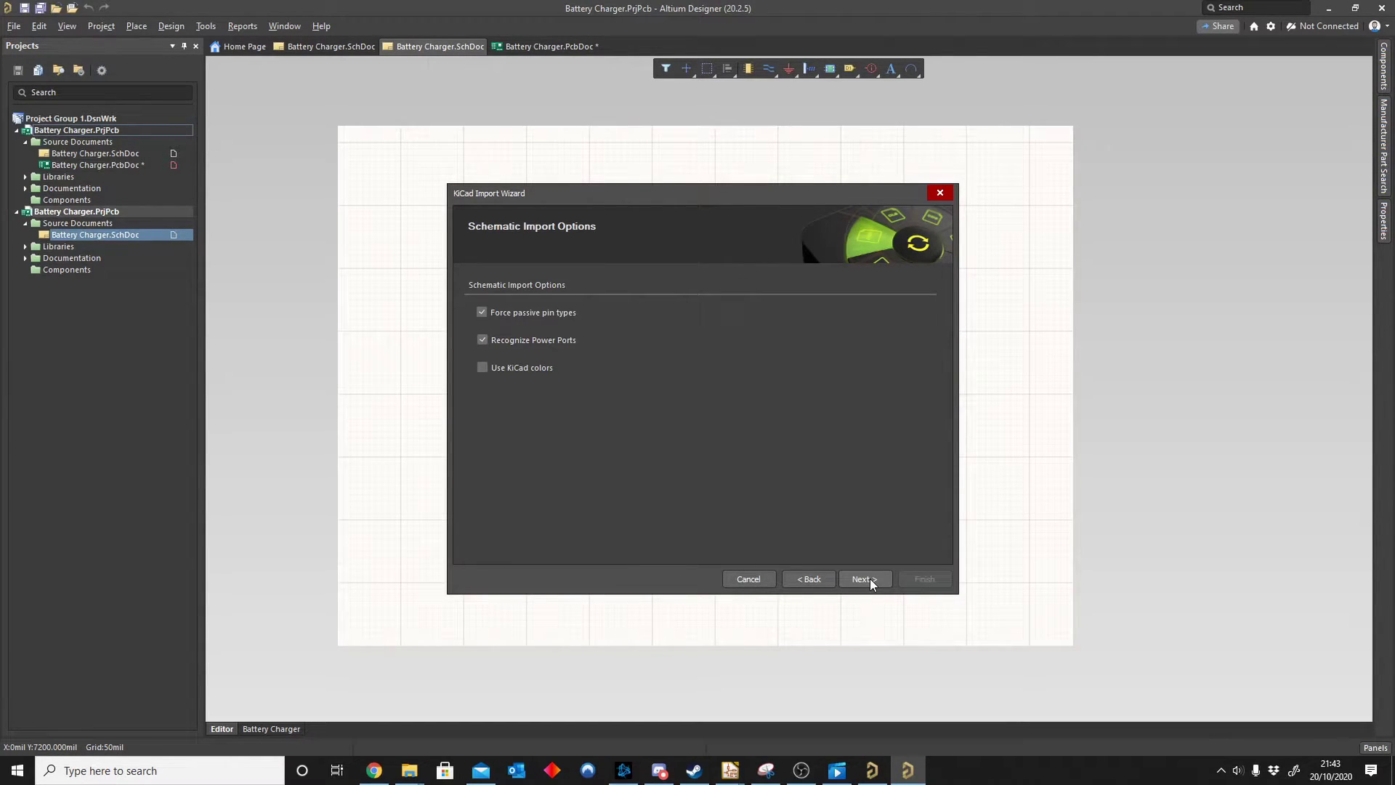
{"action": "left_click", "coordinate": [869, 578]}
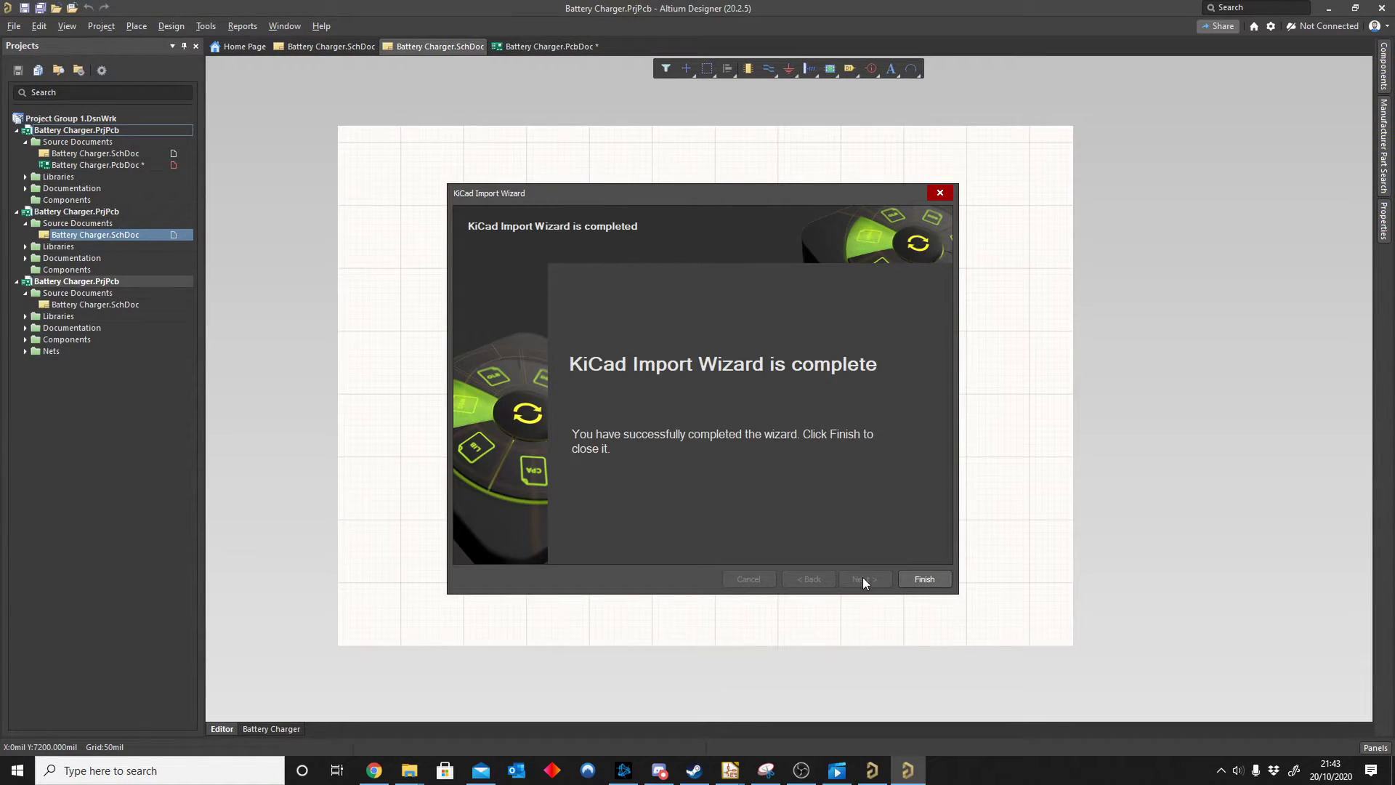
{"action": "left_click", "coordinate": [921, 579]}
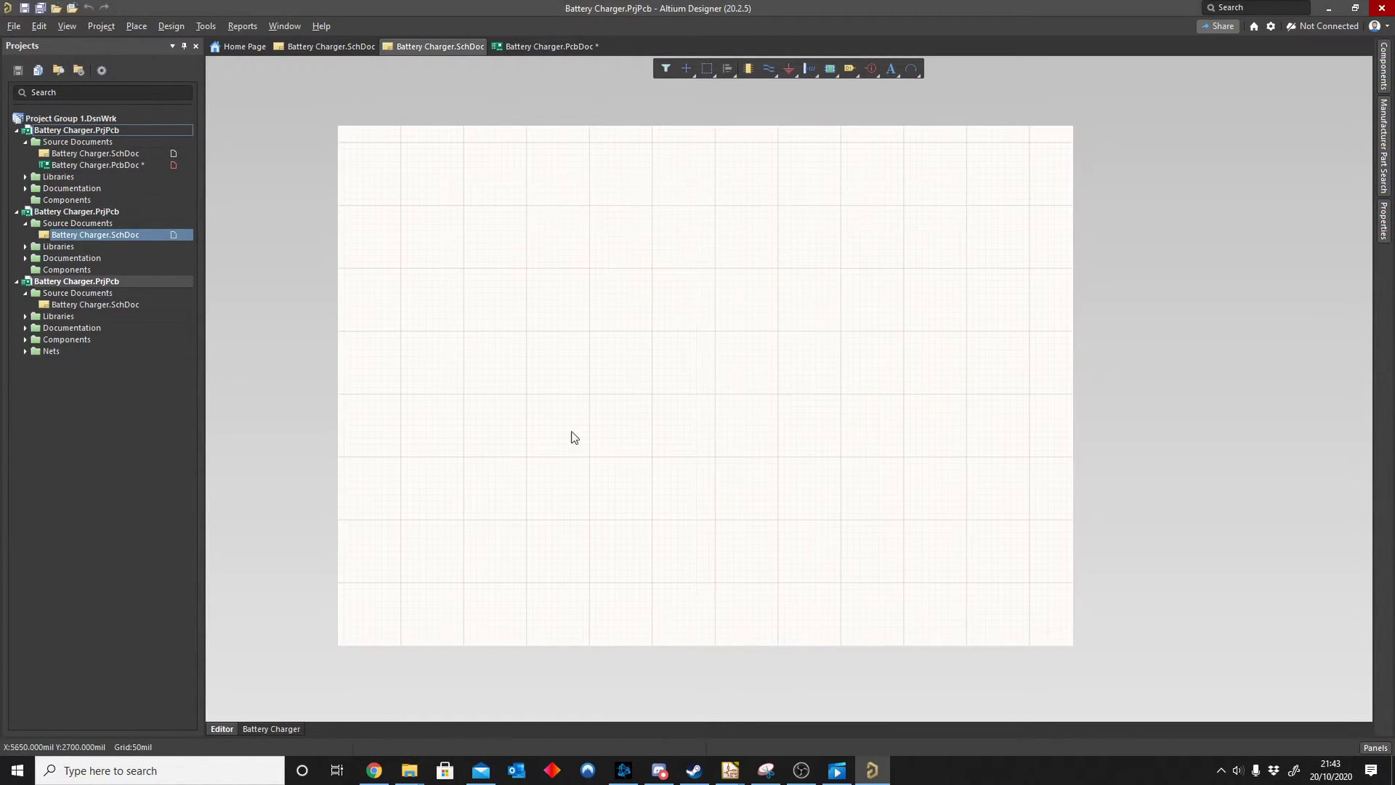
Replace the blank schematic in the first Battery Charger project with the newly imported Battery Charger.SchDoc, removing the blank one from the project
{"action": "double_click", "coordinate": [105, 304]}
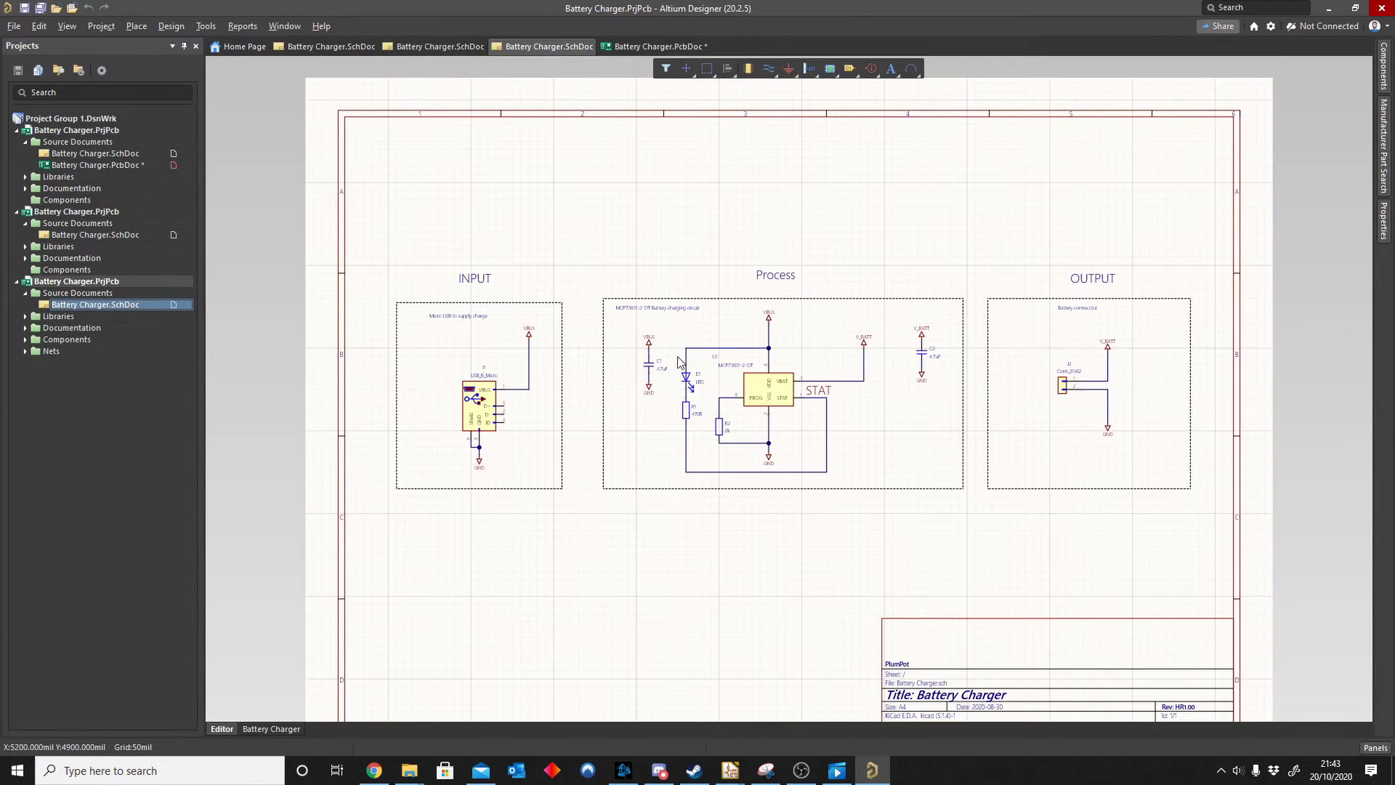
{"action": "left_click_drag", "start_coordinate": [101, 308], "coordinate": [52, 154]}
{"action": "left_click", "coordinate": [87, 166]}
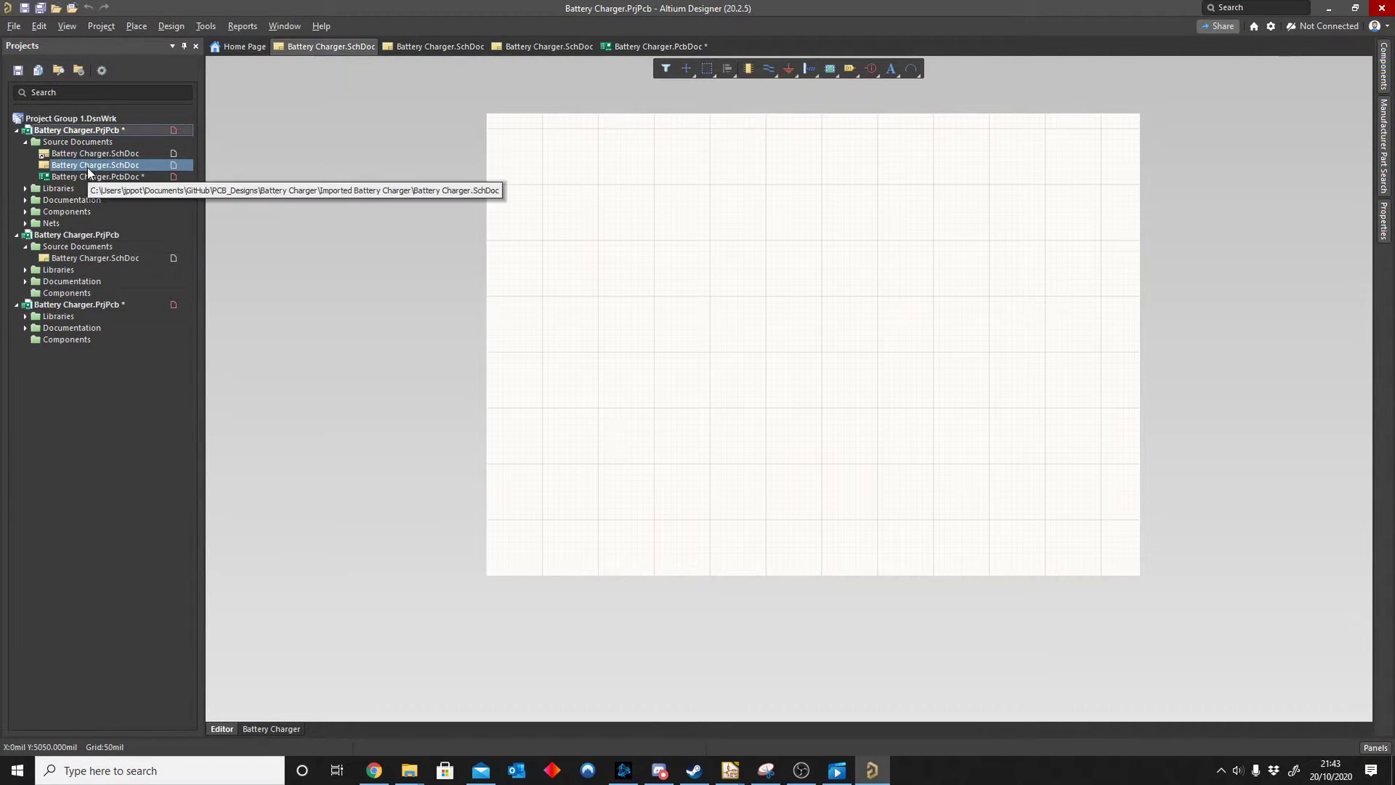
{"action": "right_click", "coordinate": [87, 167]}
{"action": "left_click", "coordinate": [142, 214]}
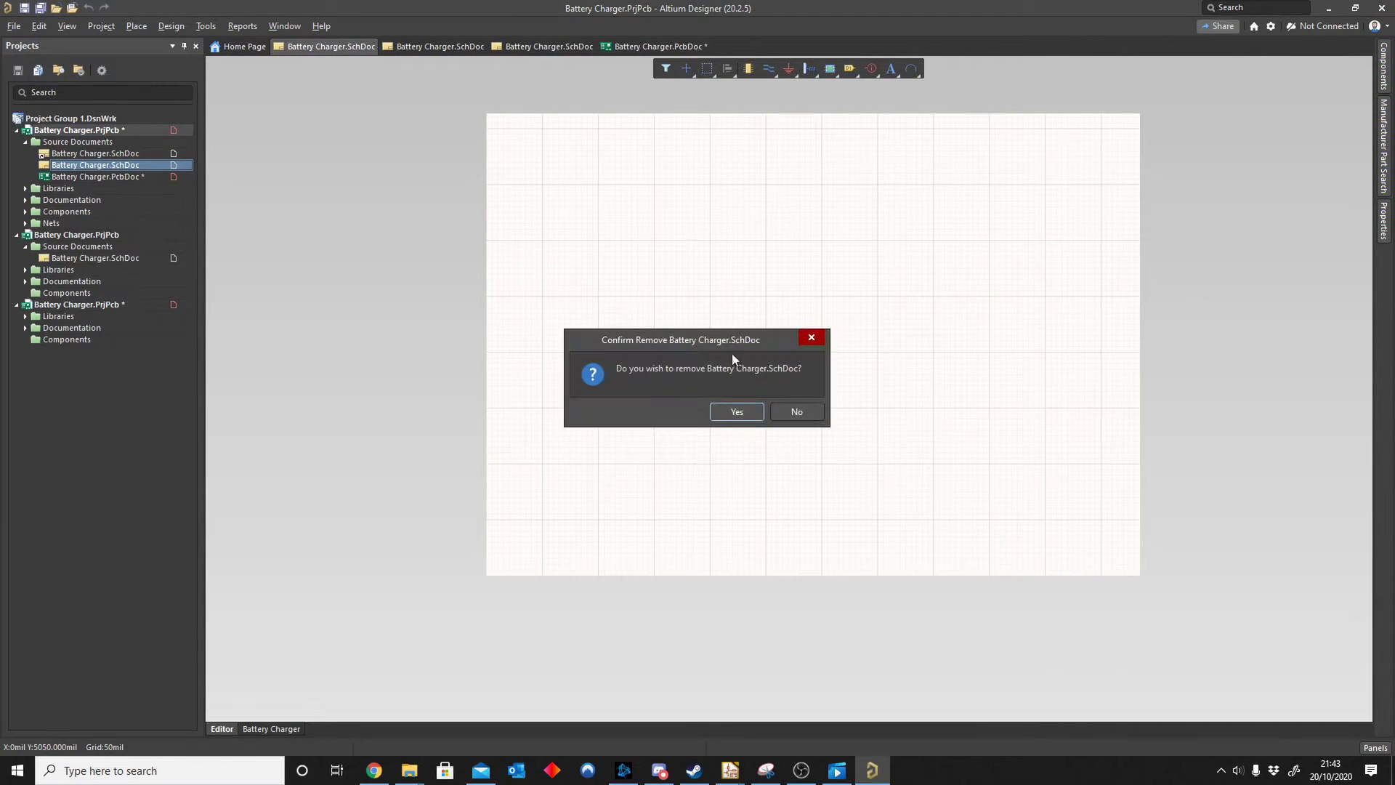
{"action": "left_click", "coordinate": [748, 414]}
{"action": "left_click", "coordinate": [98, 154]}
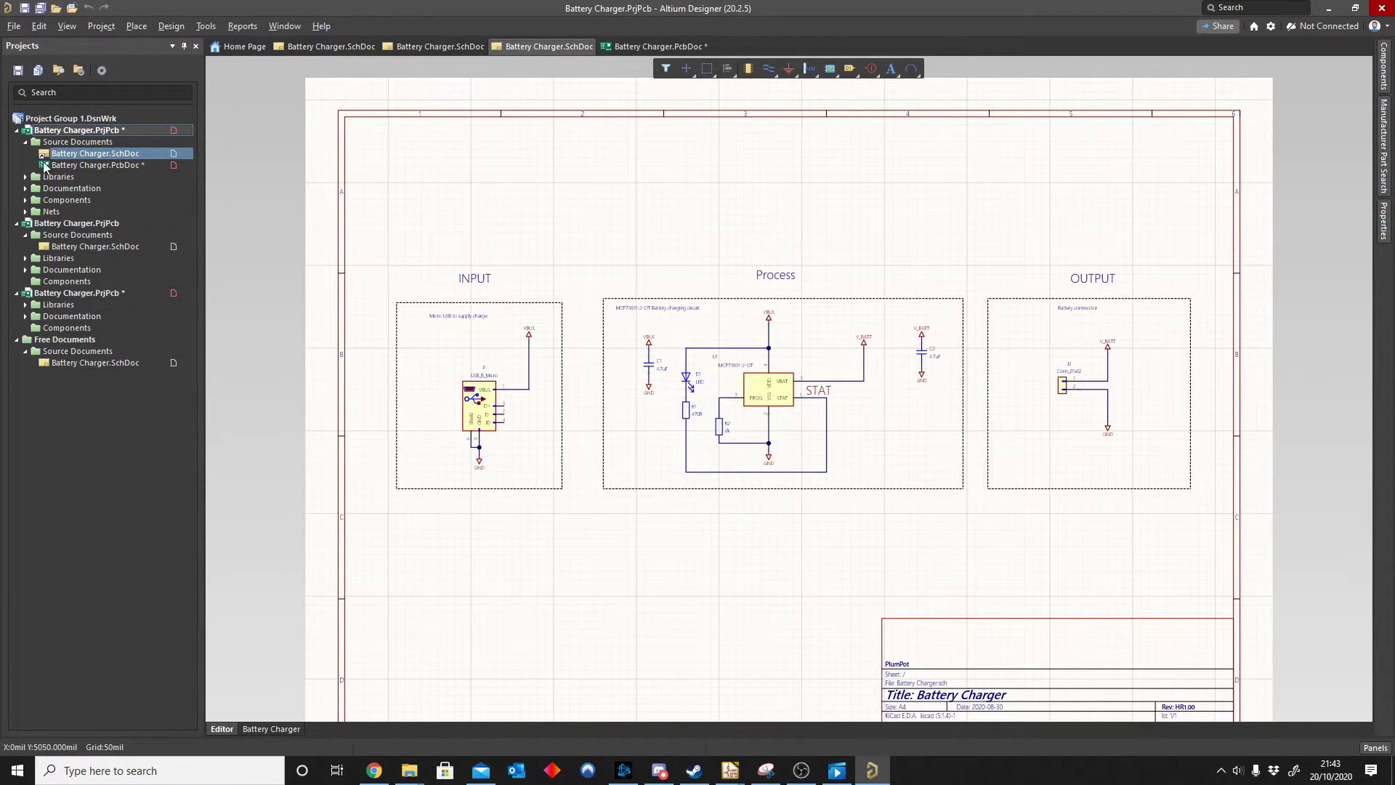
Move the blank free schematic back into the first Battery Charger project and remove it from the project again
{"action": "left_click_drag", "start_coordinate": [102, 361], "coordinate": [76, 142]}
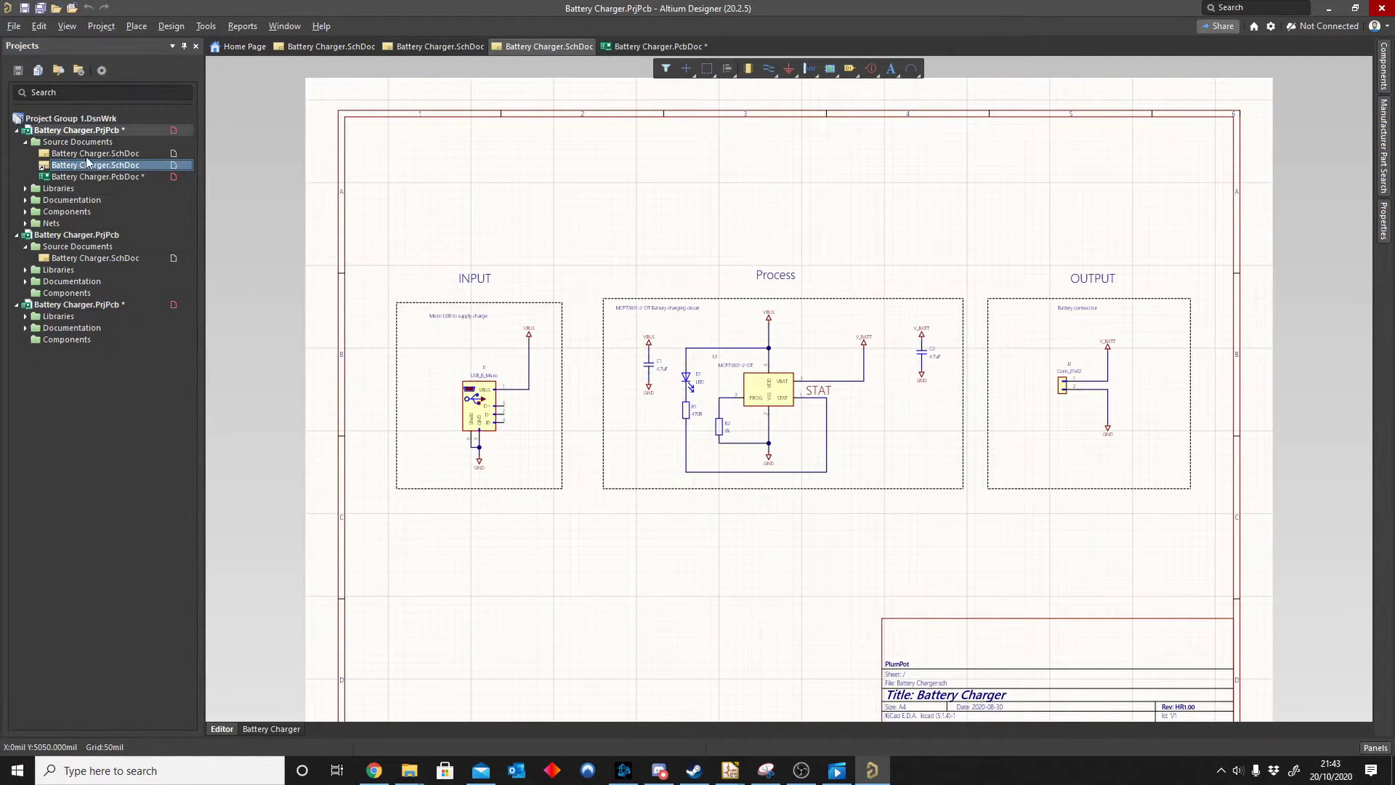
{"action": "left_click", "coordinate": [93, 154]}
{"action": "right_click", "coordinate": [93, 152]}
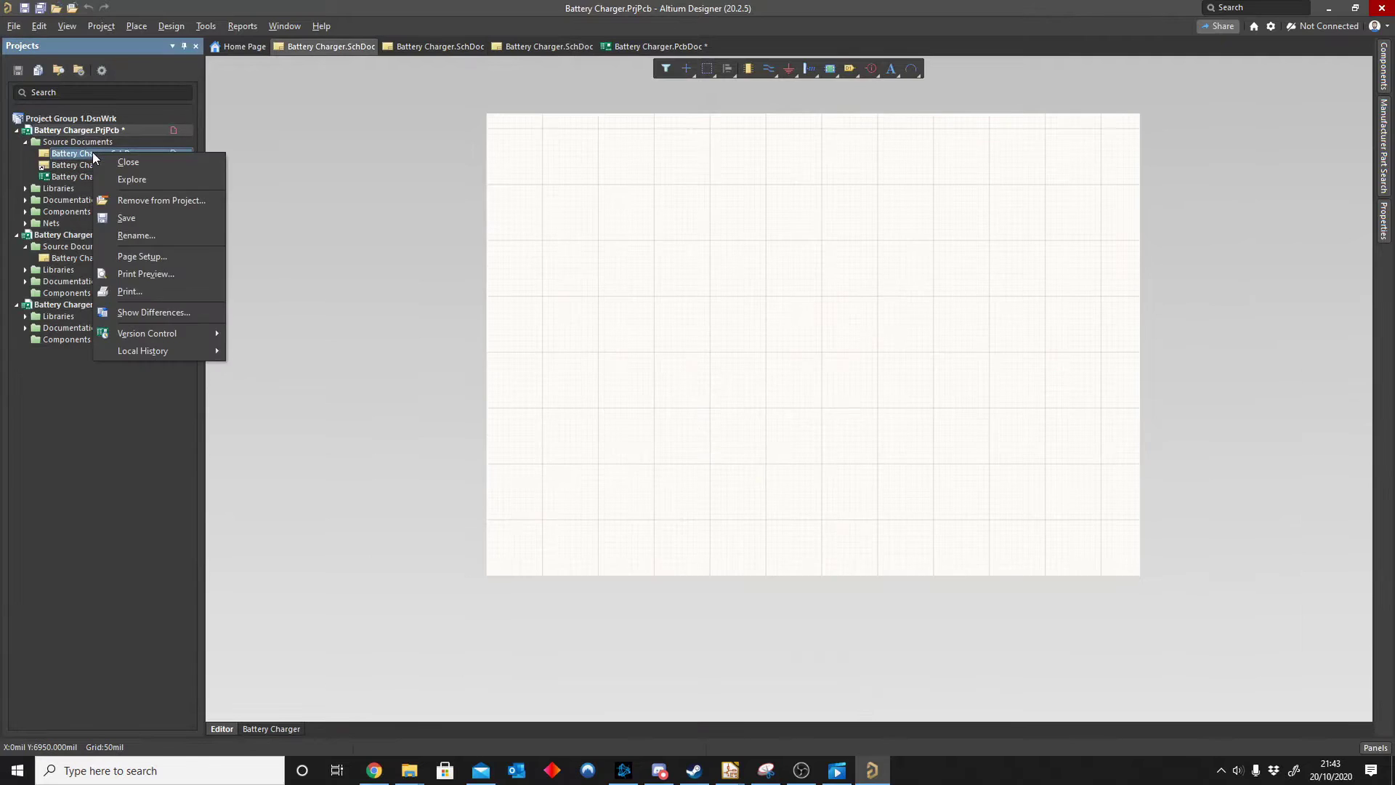
{"action": "left_click", "coordinate": [142, 199]}
{"action": "left_click", "coordinate": [737, 412]}
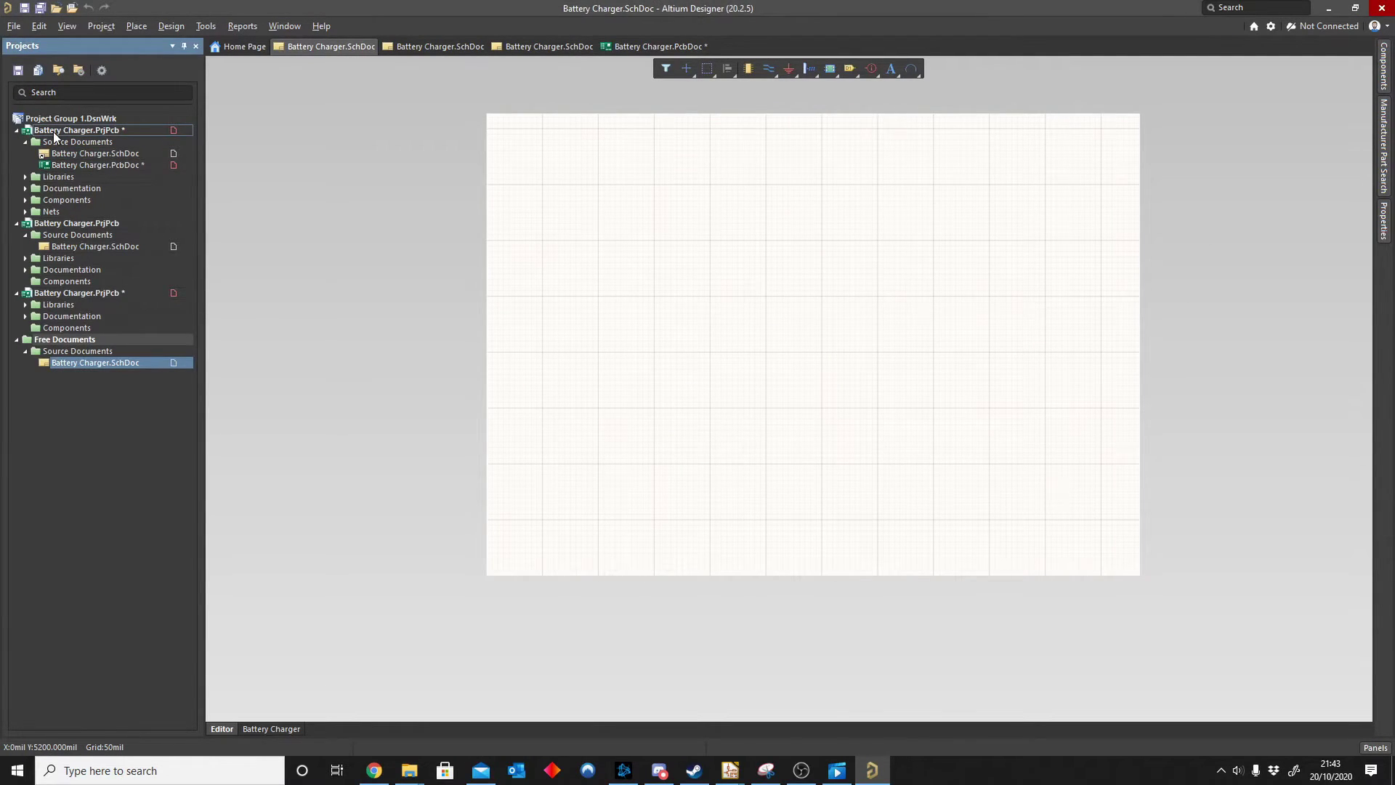
Save all modified documents and projects, and check that the first project's PcbDoc and SchDoc open with the imported board and circuit
{"action": "key", "text": "ctrl+alt+s"}
{"action": "double_click", "coordinate": [125, 166]}
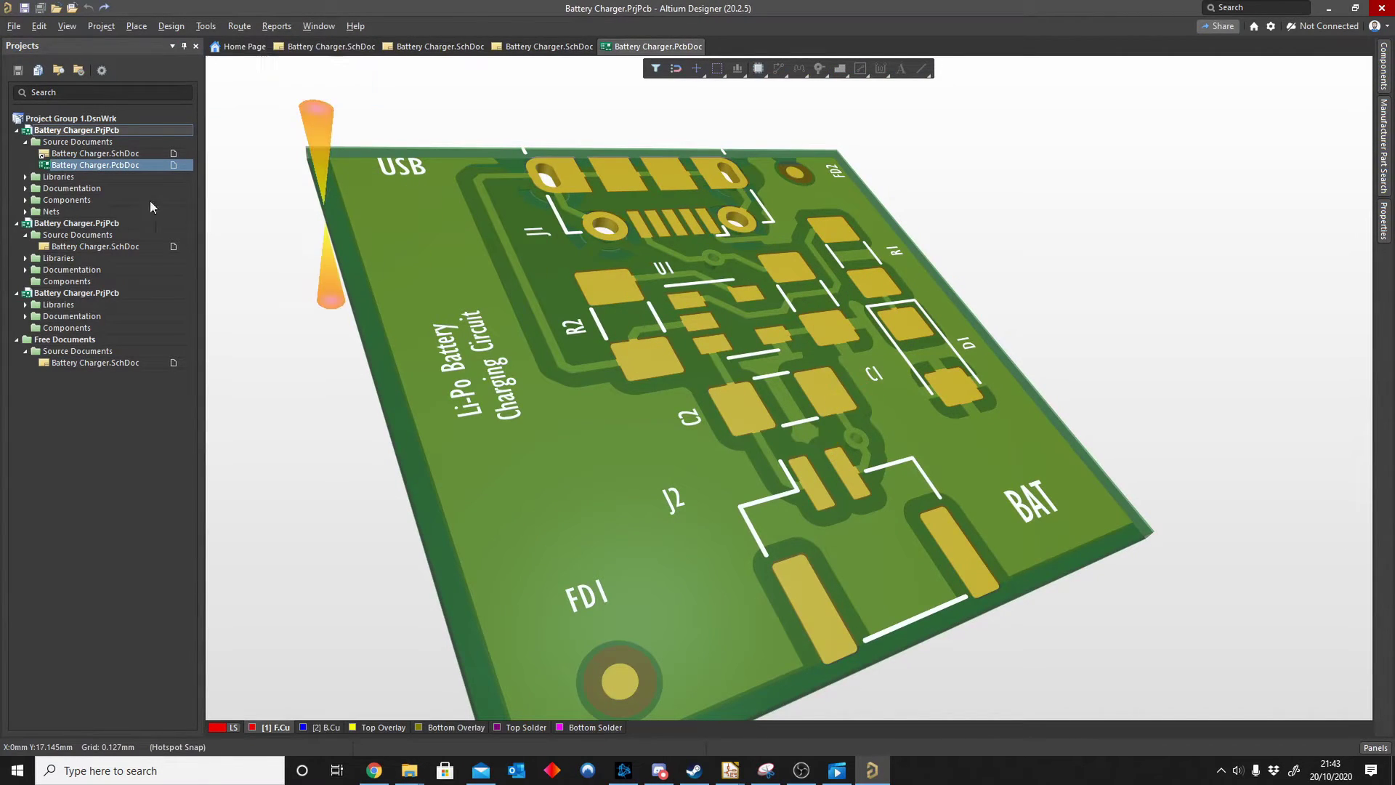
{"action": "double_click", "coordinate": [95, 153]}
{"action": "scroll", "coordinate": [832, 369], "scroll_direction": "down", "scroll_amount": 1, "text": "ctrl"}
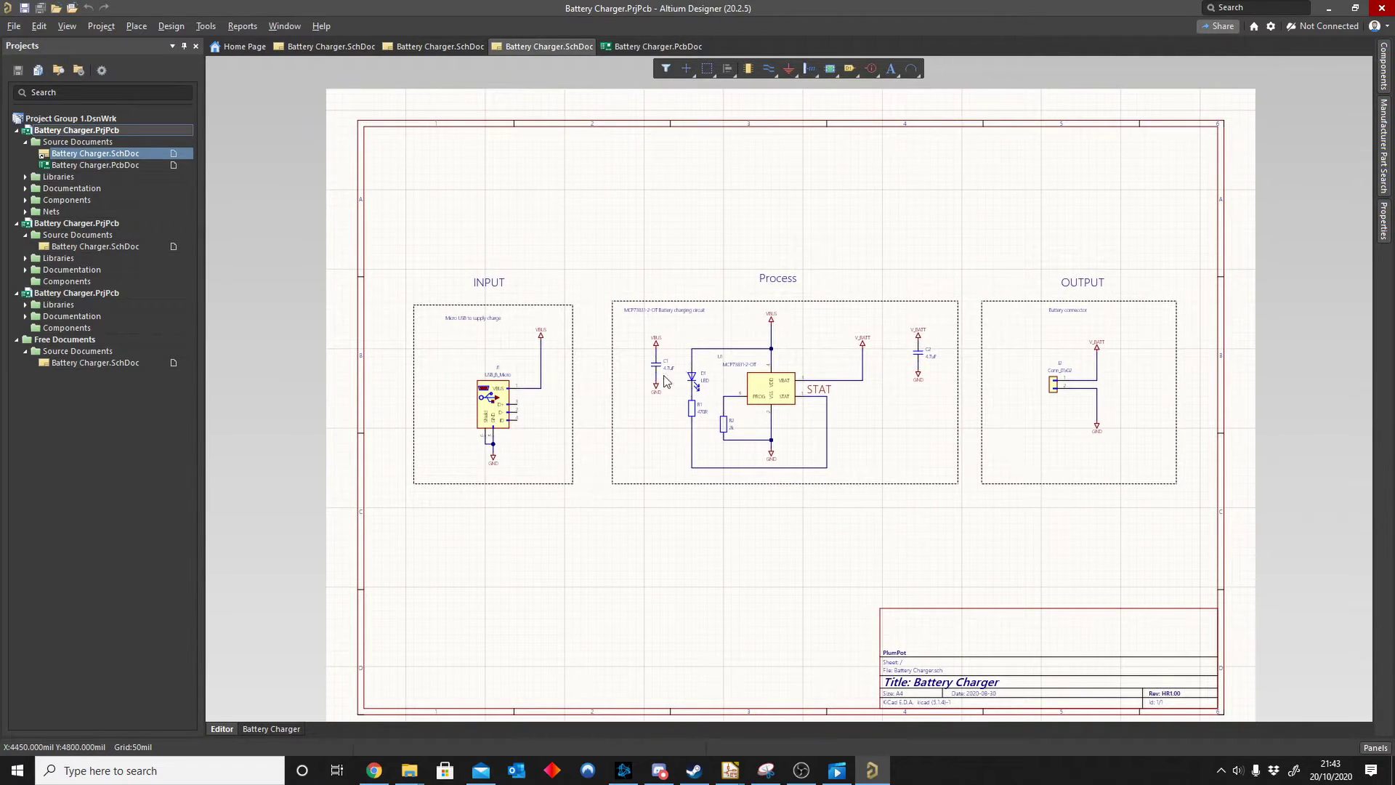
{"action": "double_click", "coordinate": [89, 164]}
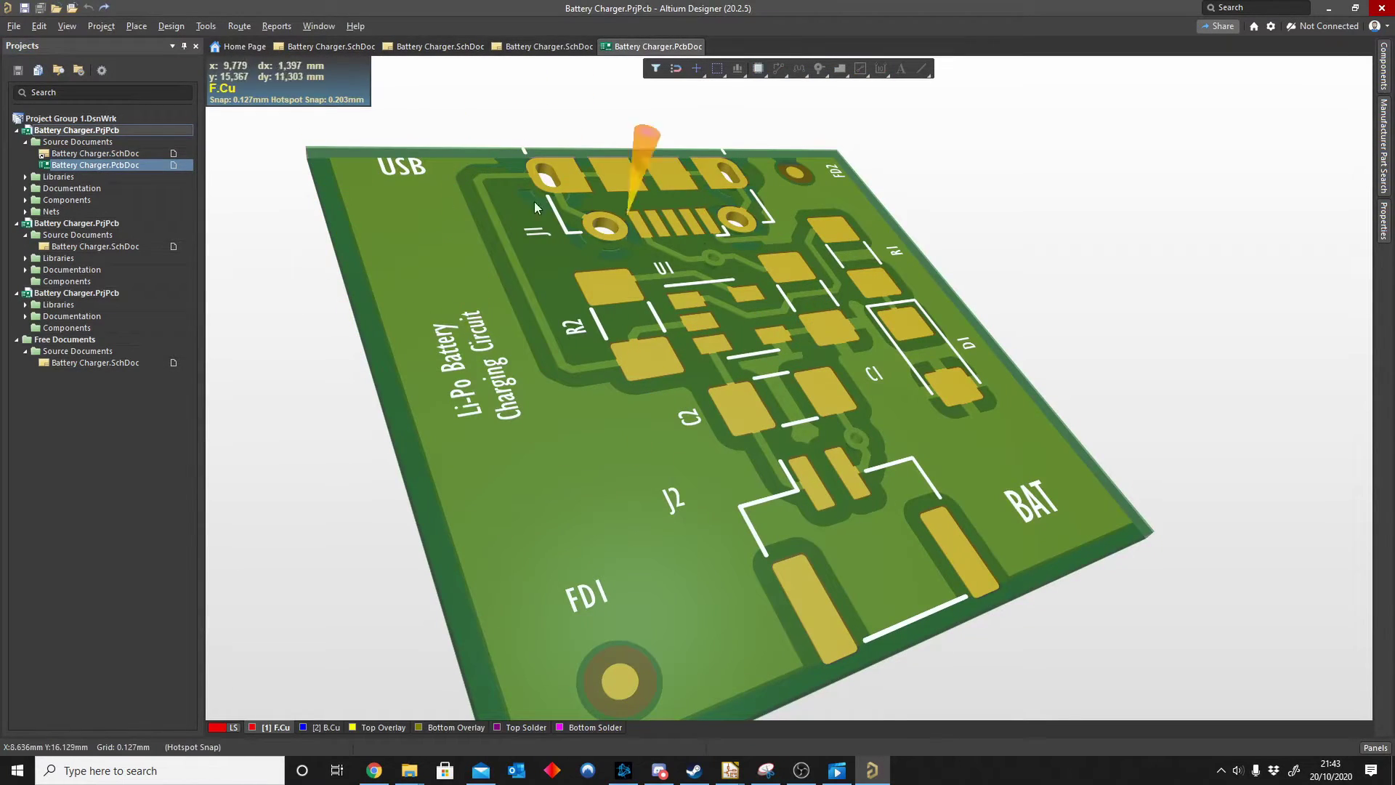
{"action": "double_click", "coordinate": [100, 154]}
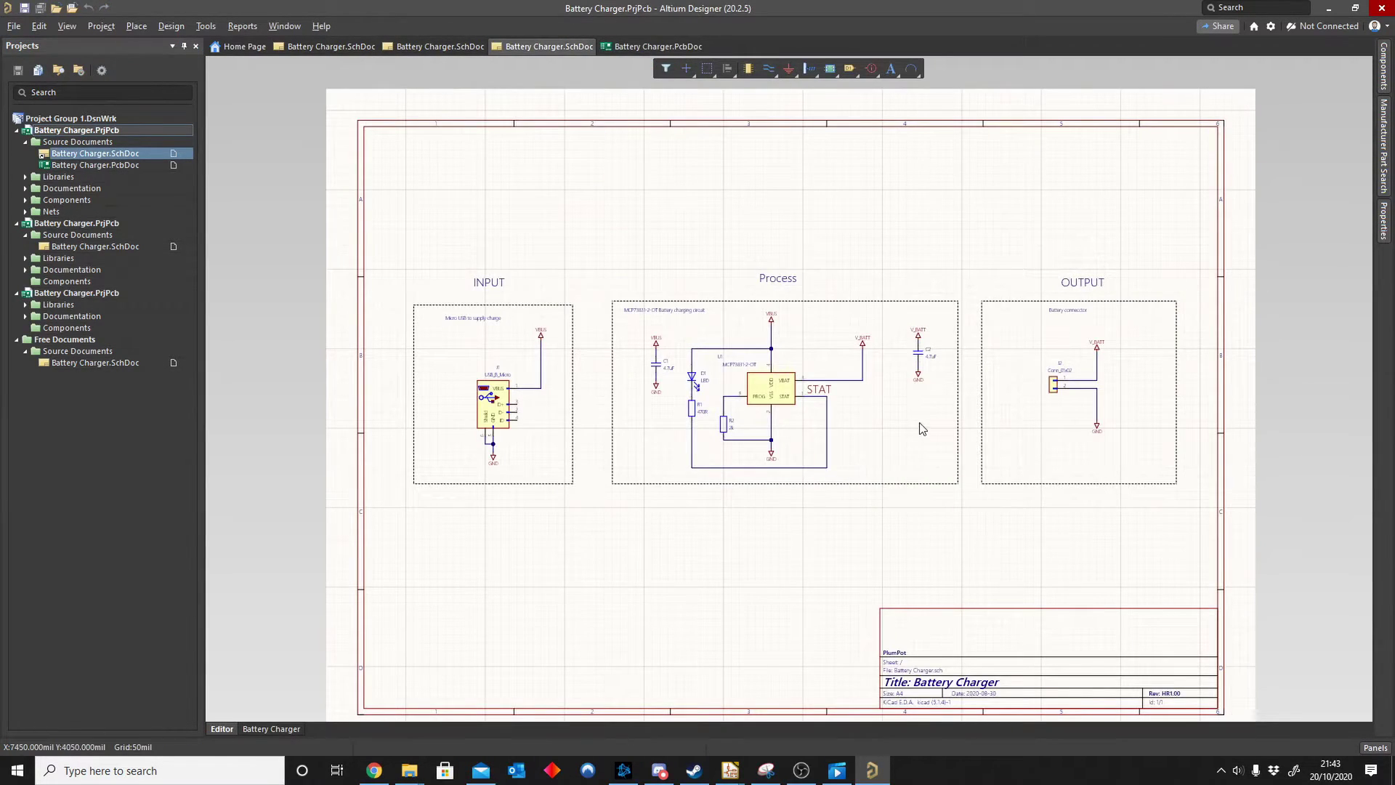
Inspect the component properties of the MCP73831-2-OT charger chip U1 in the Process block
{"action": "scroll", "coordinate": [810, 383], "scroll_direction": "up", "scroll_amount": 5, "text": "ctrl"}
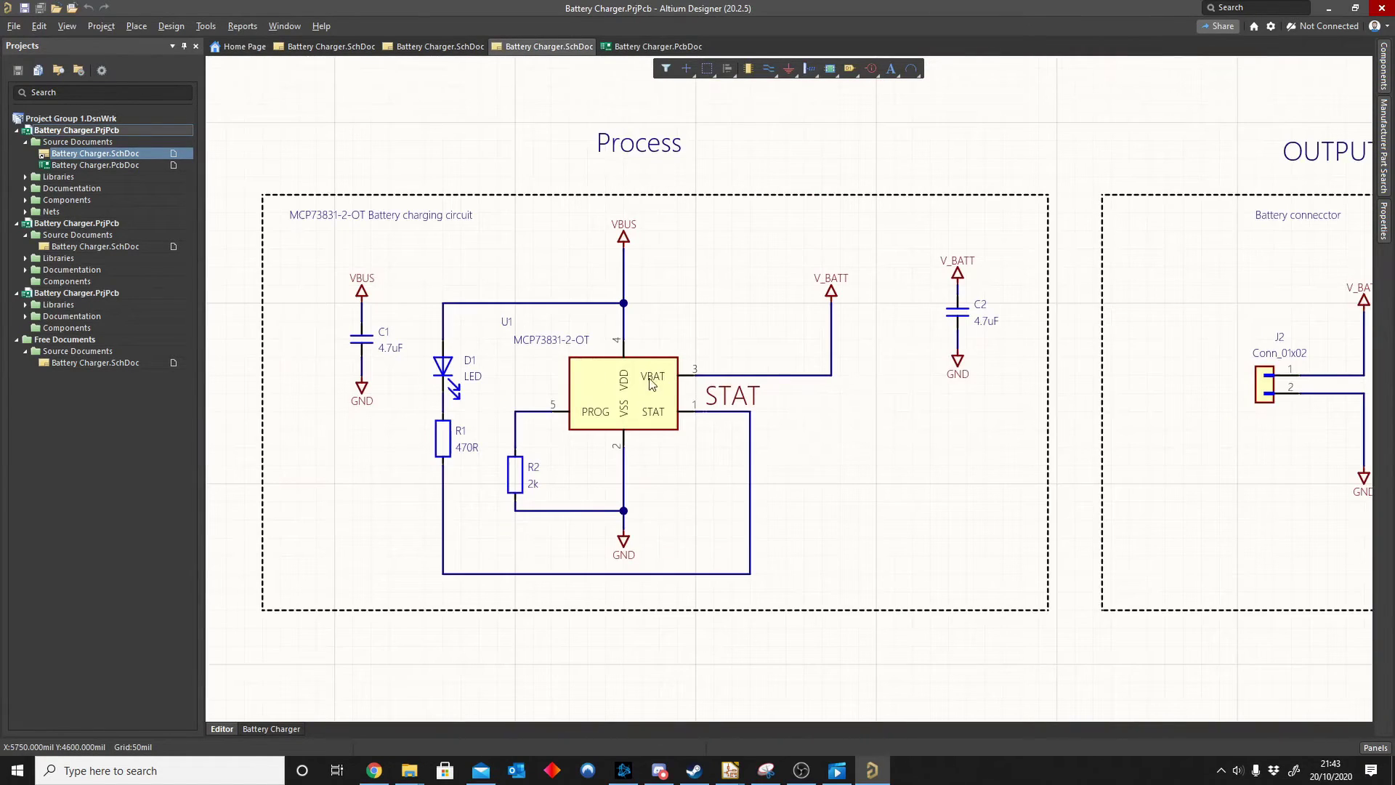
{"action": "left_click", "coordinate": [590, 379]}
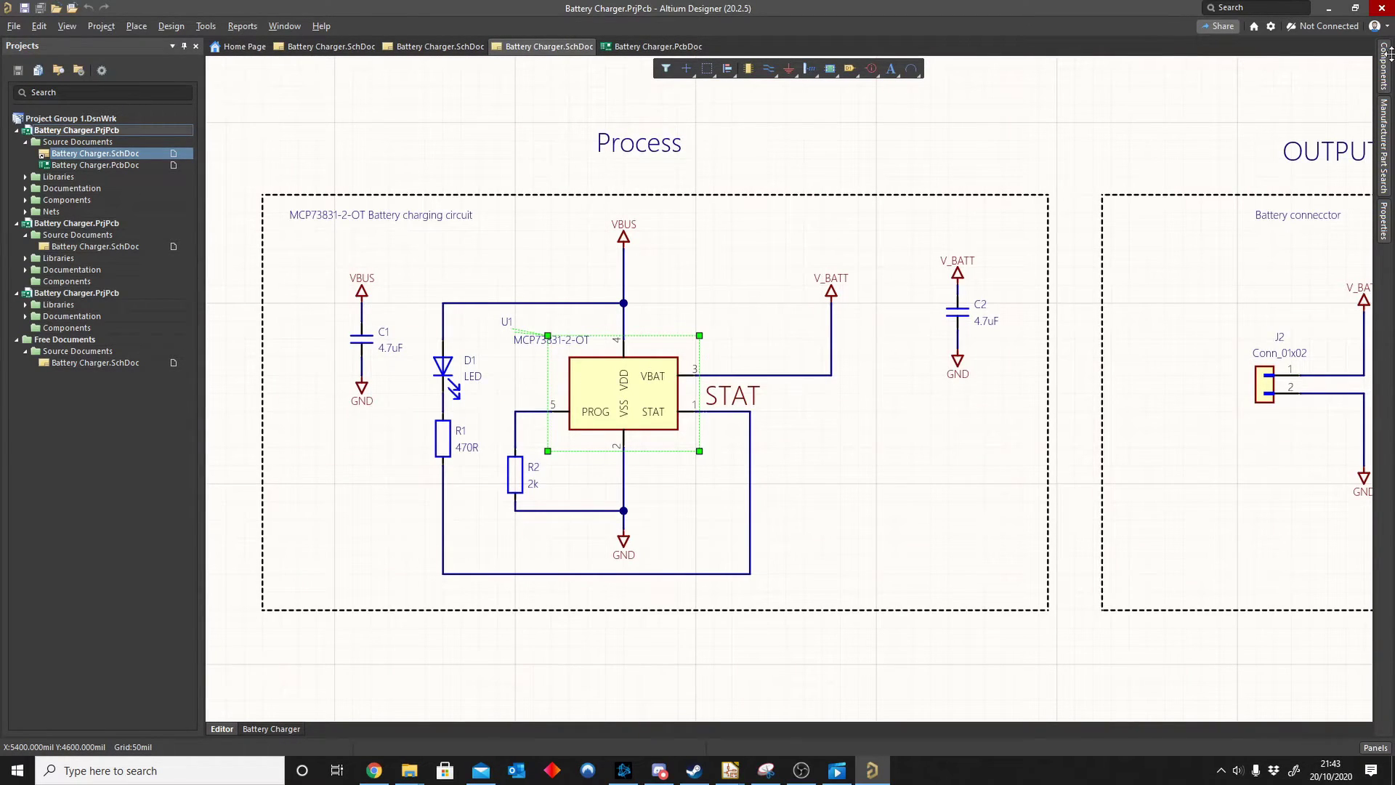
{"action": "key", "text": "F11"}
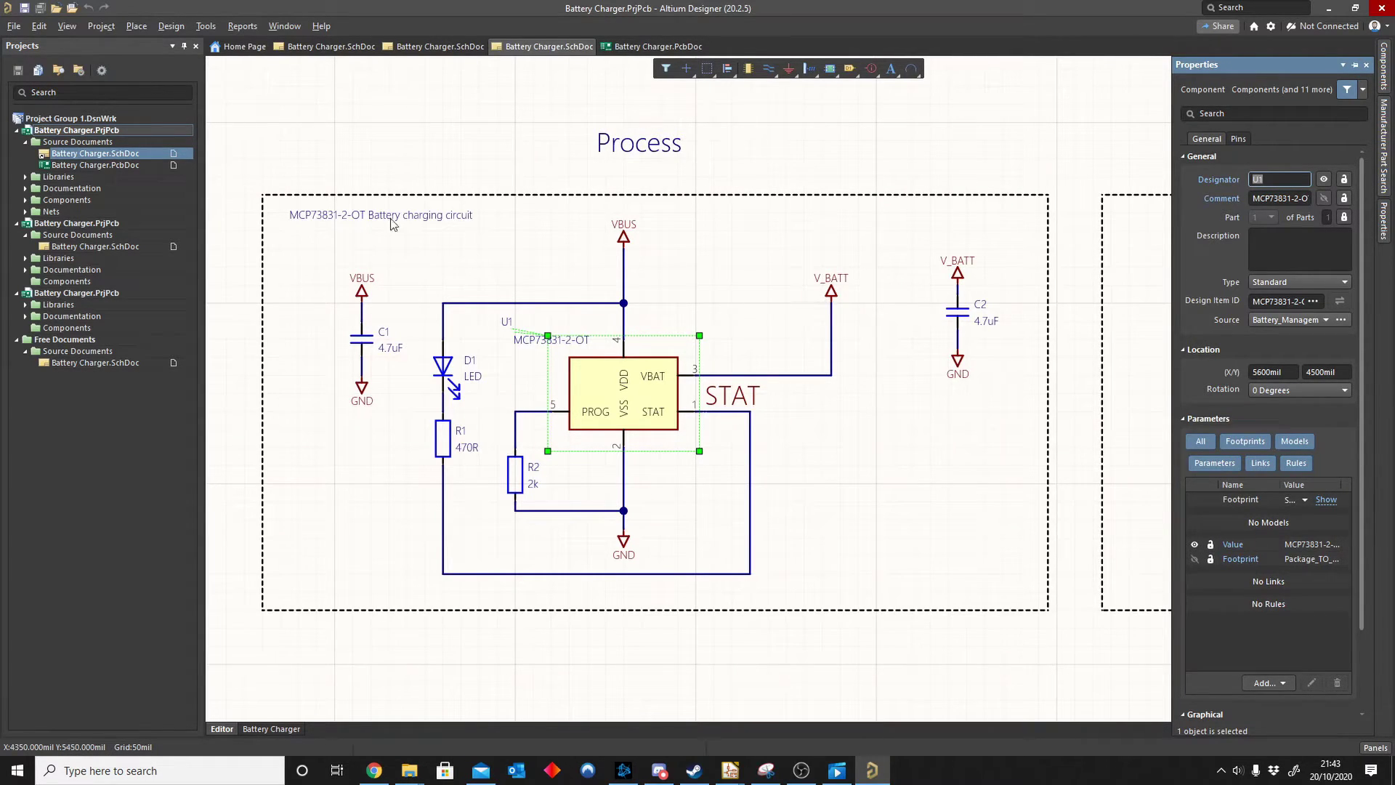
Open Battery Charger.PcbDoc and examine the component pads and silkscreen on the 3D board
{"action": "left_click", "coordinate": [161, 164]}
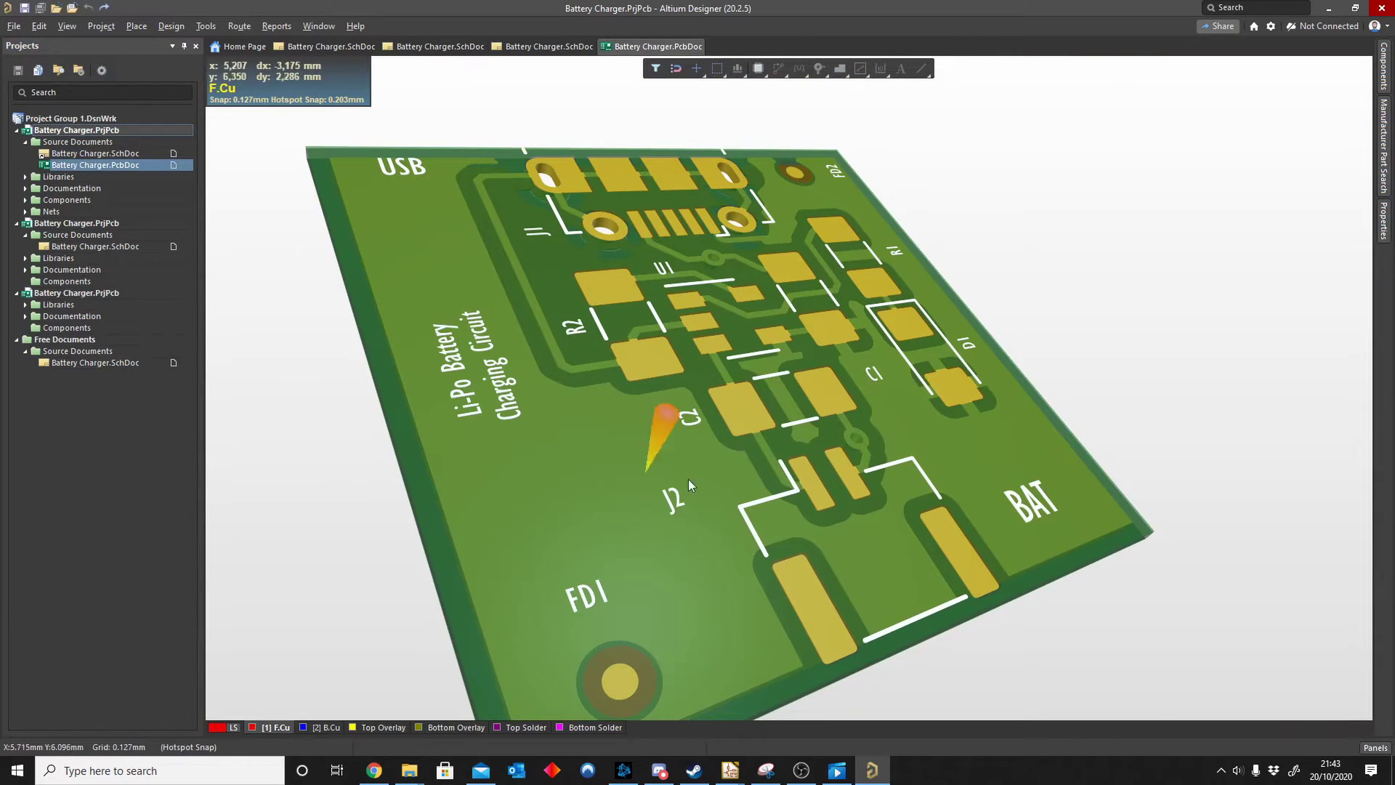
{"action": "scroll", "coordinate": [751, 350], "scroll_direction": "down", "scroll_amount": 1, "text": "ctrl"}
{"action": "scroll", "coordinate": [750, 360], "scroll_direction": "up", "scroll_amount": 3, "text": "ctrl"}
{"action": "scroll", "coordinate": [785, 386], "scroll_direction": "down", "scroll_amount": 3, "text": "ctrl"}
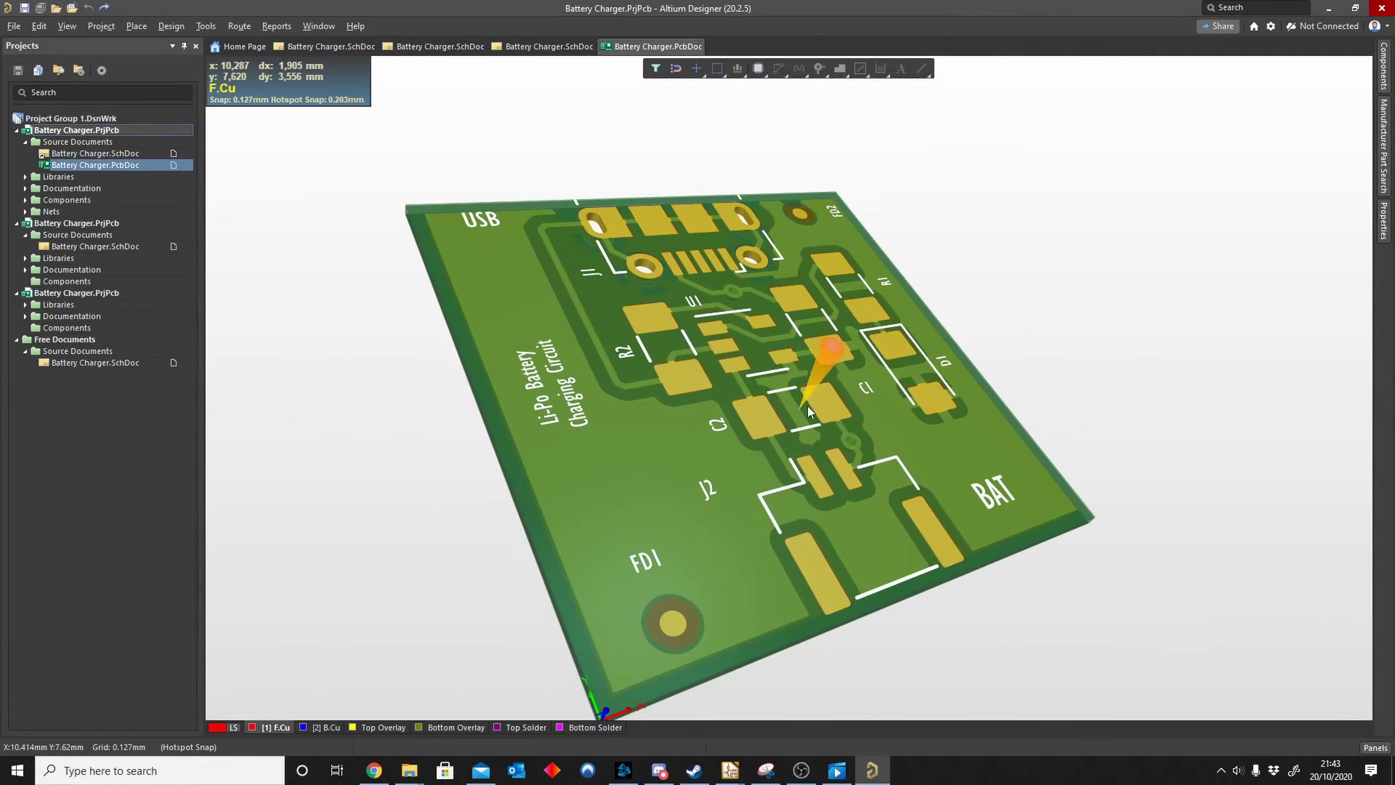
{"action": "middle_click", "coordinate": [1222, 458]}
{"action": "scroll", "coordinate": [1074, 283], "scroll_direction": "up", "scroll_amount": 2, "text": "ctrl"}
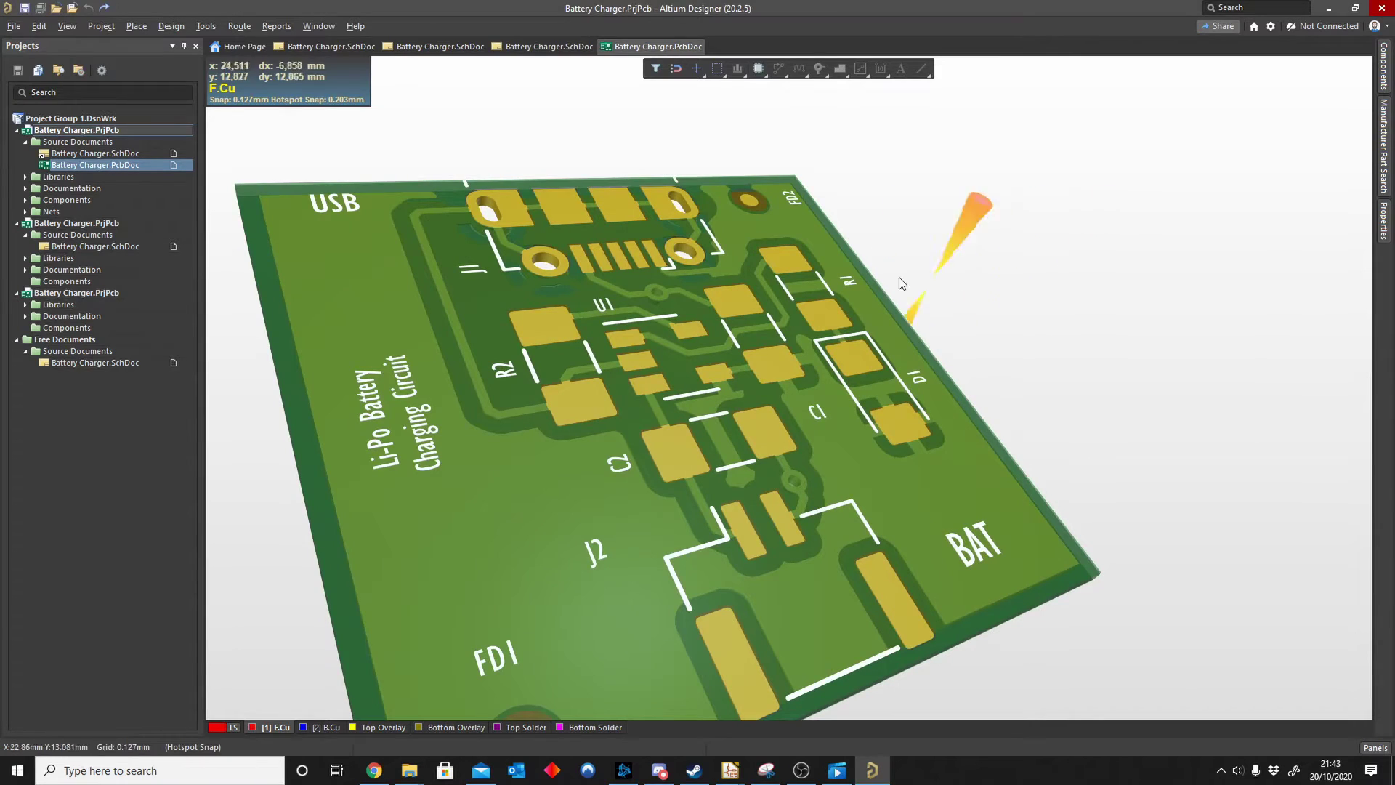
Return to Battery Charger.SchDoc and examine the Process and INPUT blocks, including the USB_B_Micro connector J1
{"action": "left_click", "coordinate": [96, 153]}
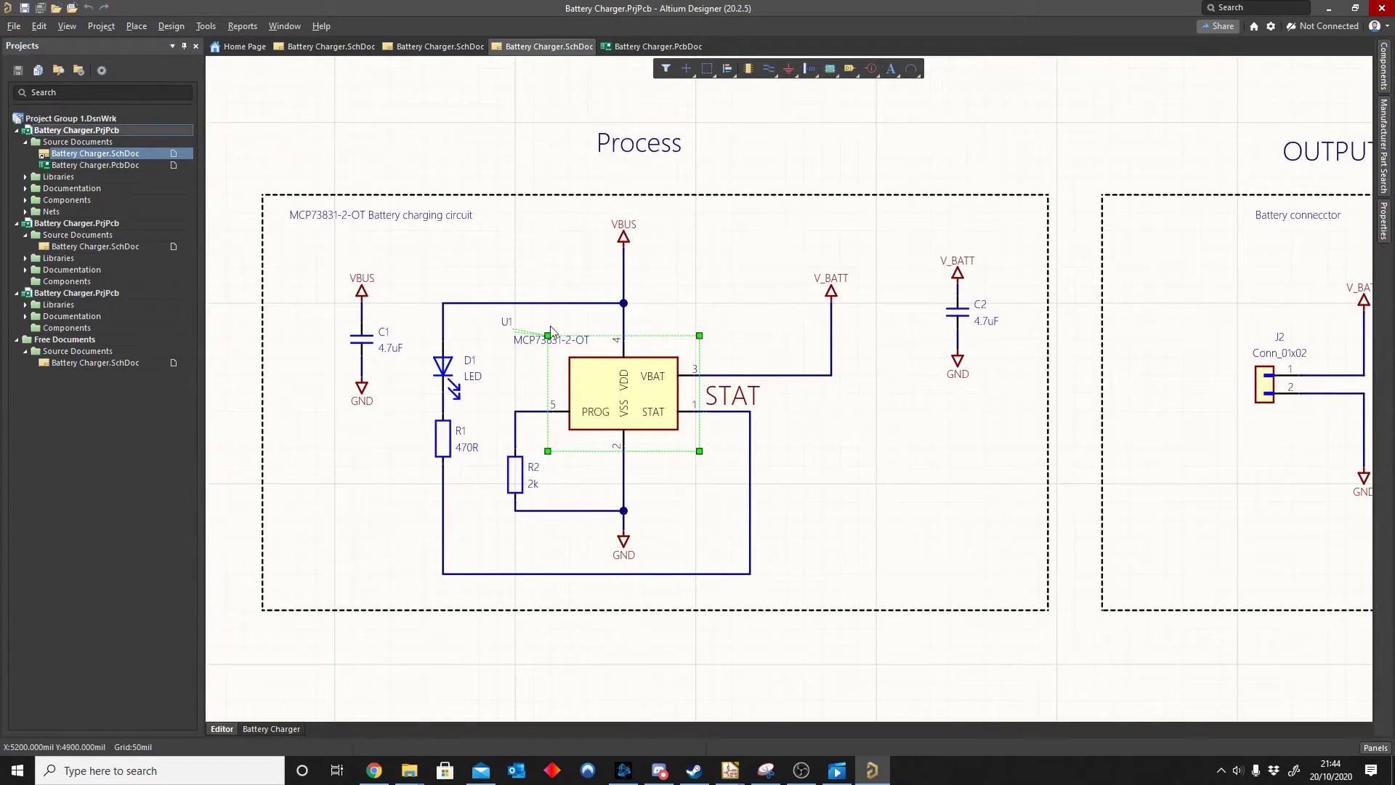
{"action": "scroll", "coordinate": [628, 357], "scroll_direction": "down", "scroll_amount": 3, "text": "ctrl"}
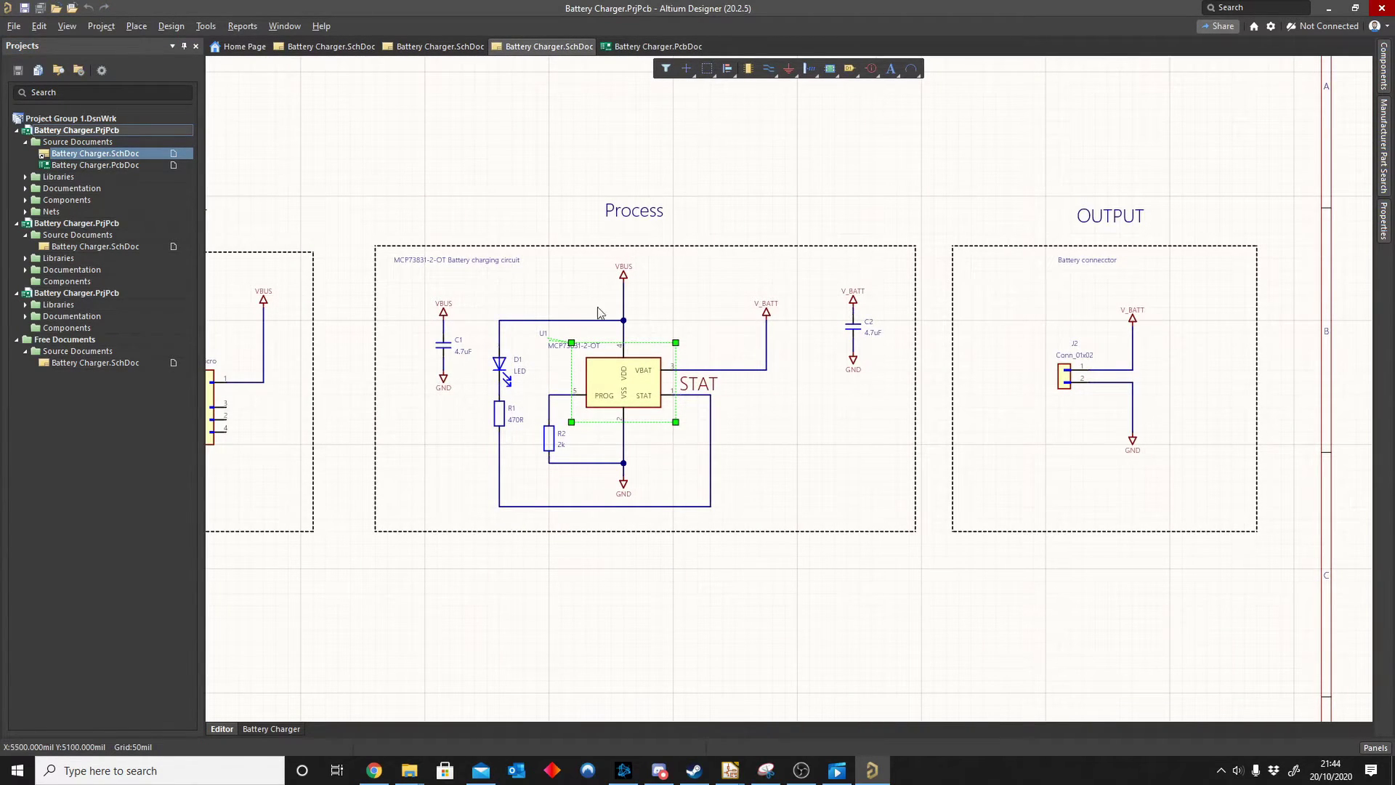
{"action": "right_click_drag", "start_coordinate": [425, 249], "coordinate": [669, 234]}
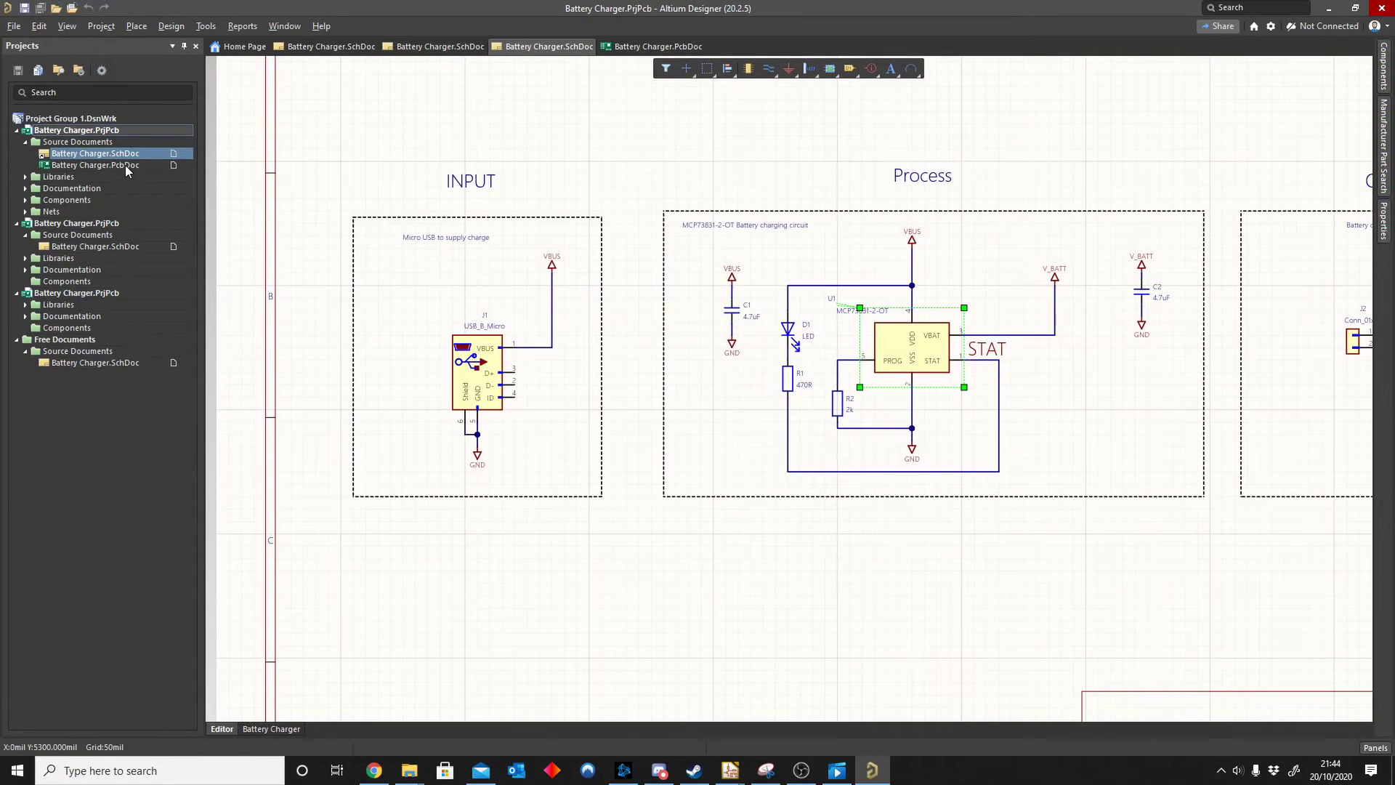
{"action": "left_click", "coordinate": [458, 399]}
{"action": "left_click", "coordinate": [248, 279]}
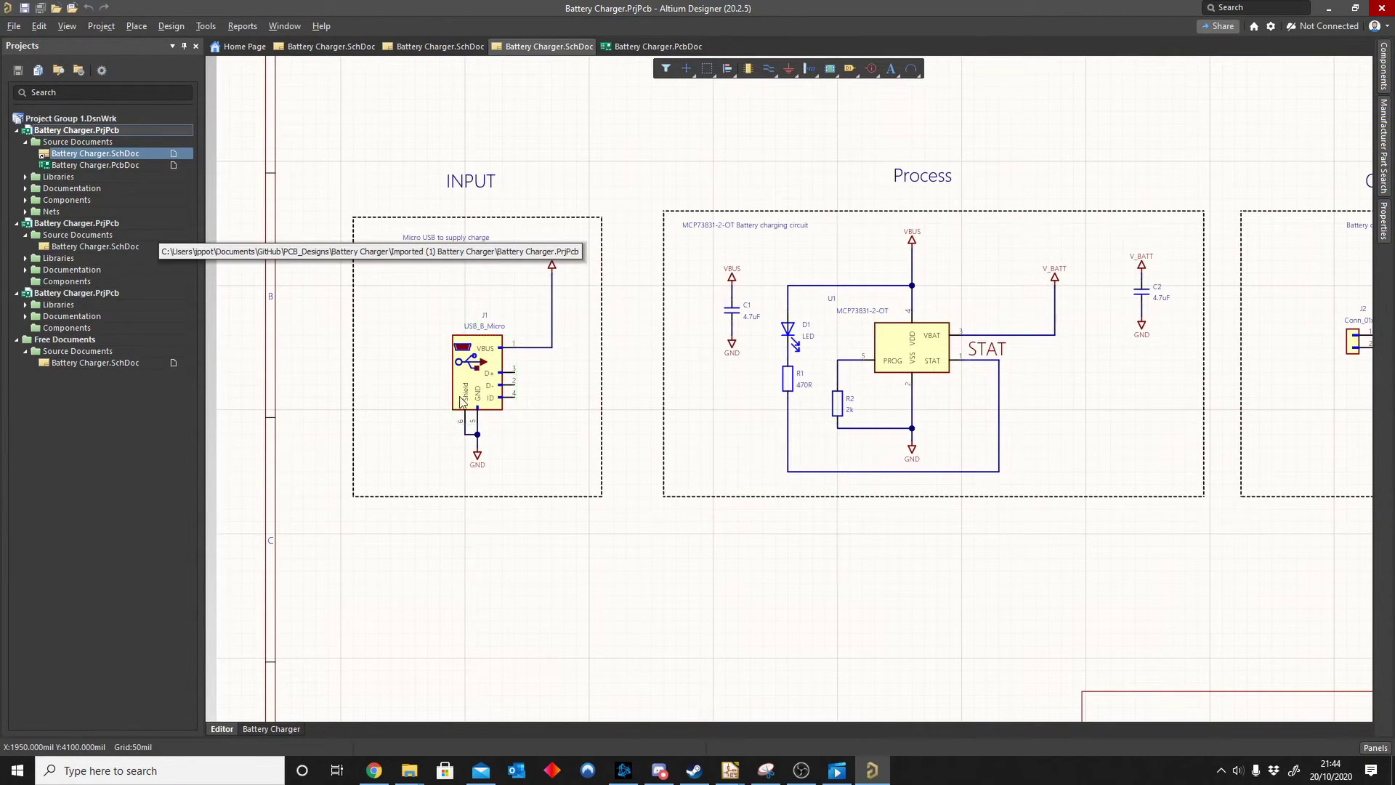
Look at the 3D board once more and review the INPUT, Process and OUTPUT blocks together on the schematic sheet
{"action": "left_click", "coordinate": [137, 166]}
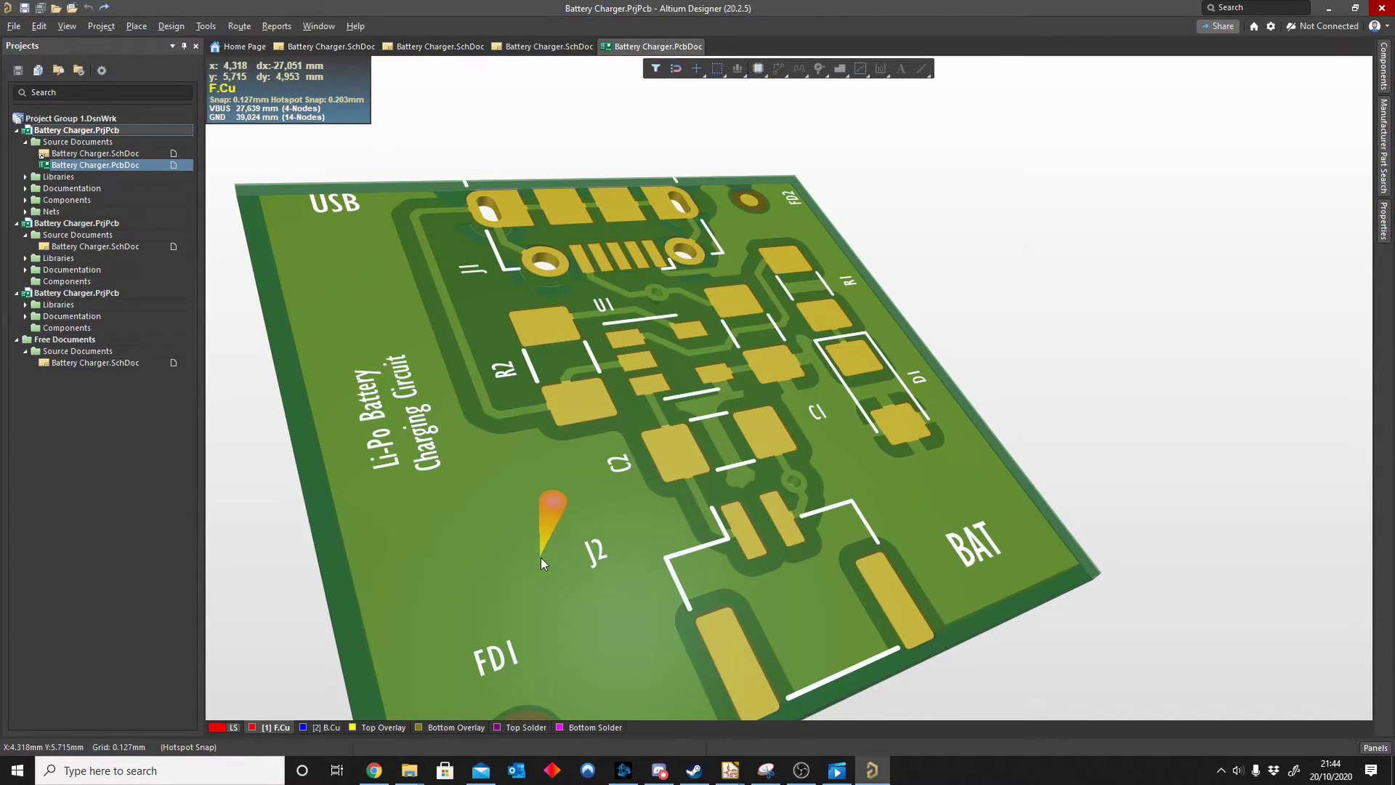
{"action": "left_click", "coordinate": [120, 154]}
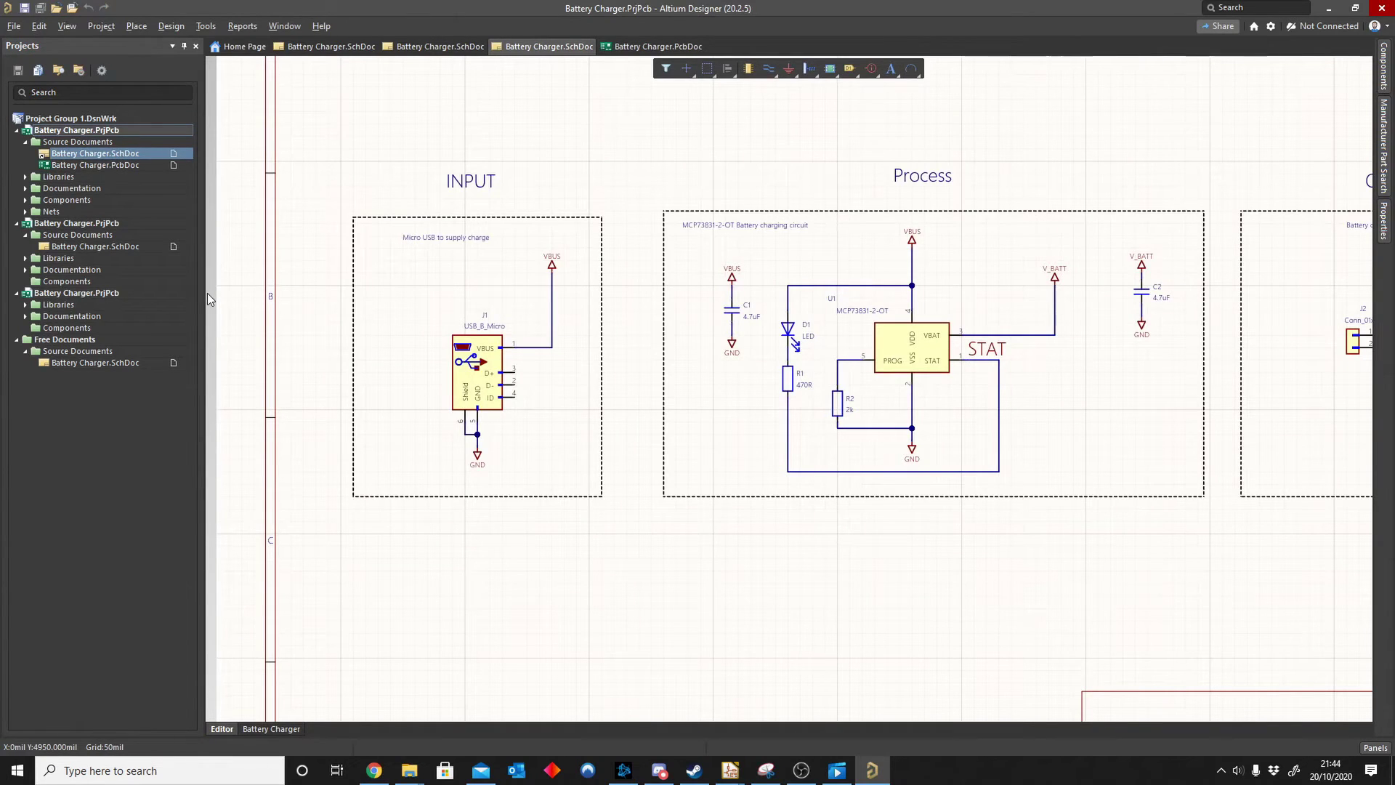
{"action": "scroll", "coordinate": [780, 336], "scroll_direction": "down", "scroll_amount": 2, "text": "ctrl"}
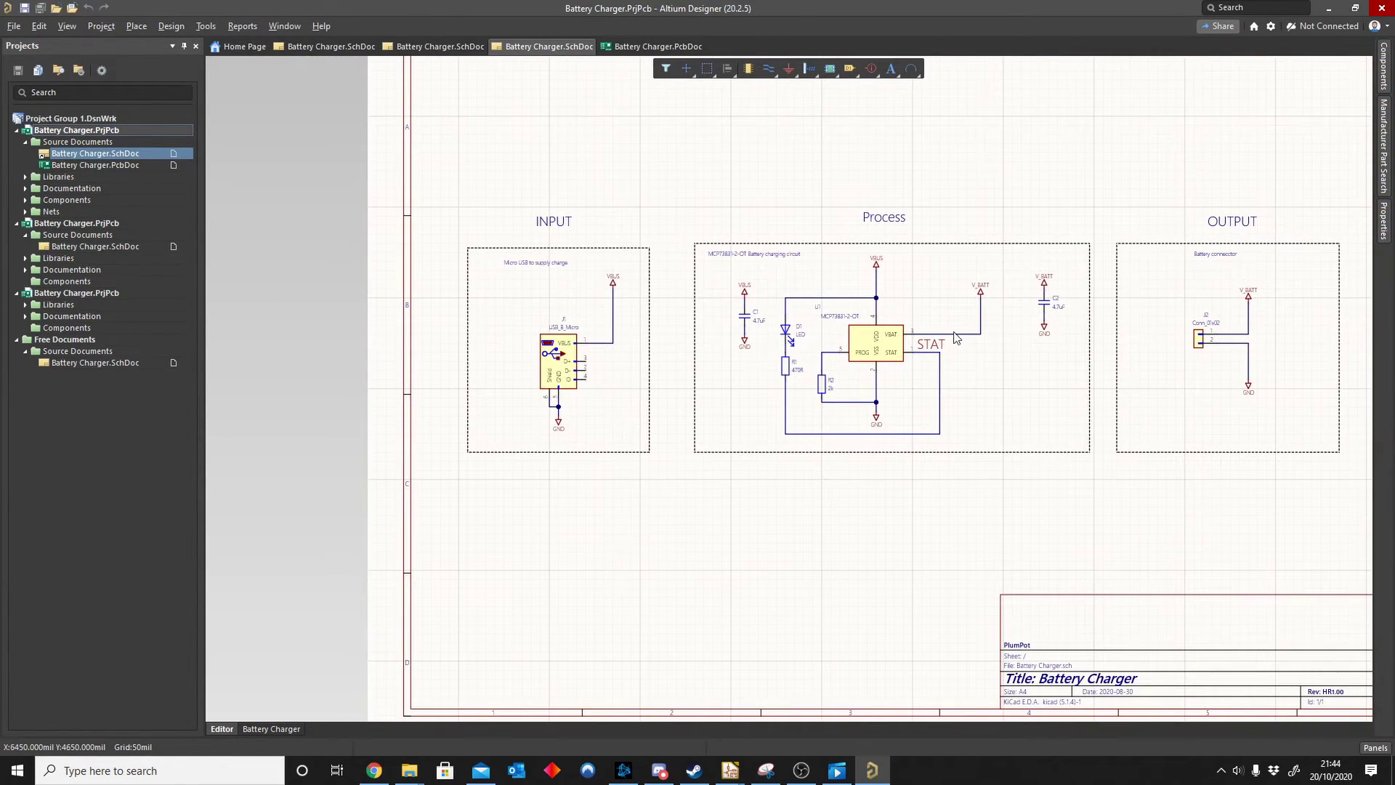
Return to Battery Charger.PcbDoc and examine the overall 3D board with its component footprints, traces and outline
{"action": "left_click", "coordinate": [77, 166]}
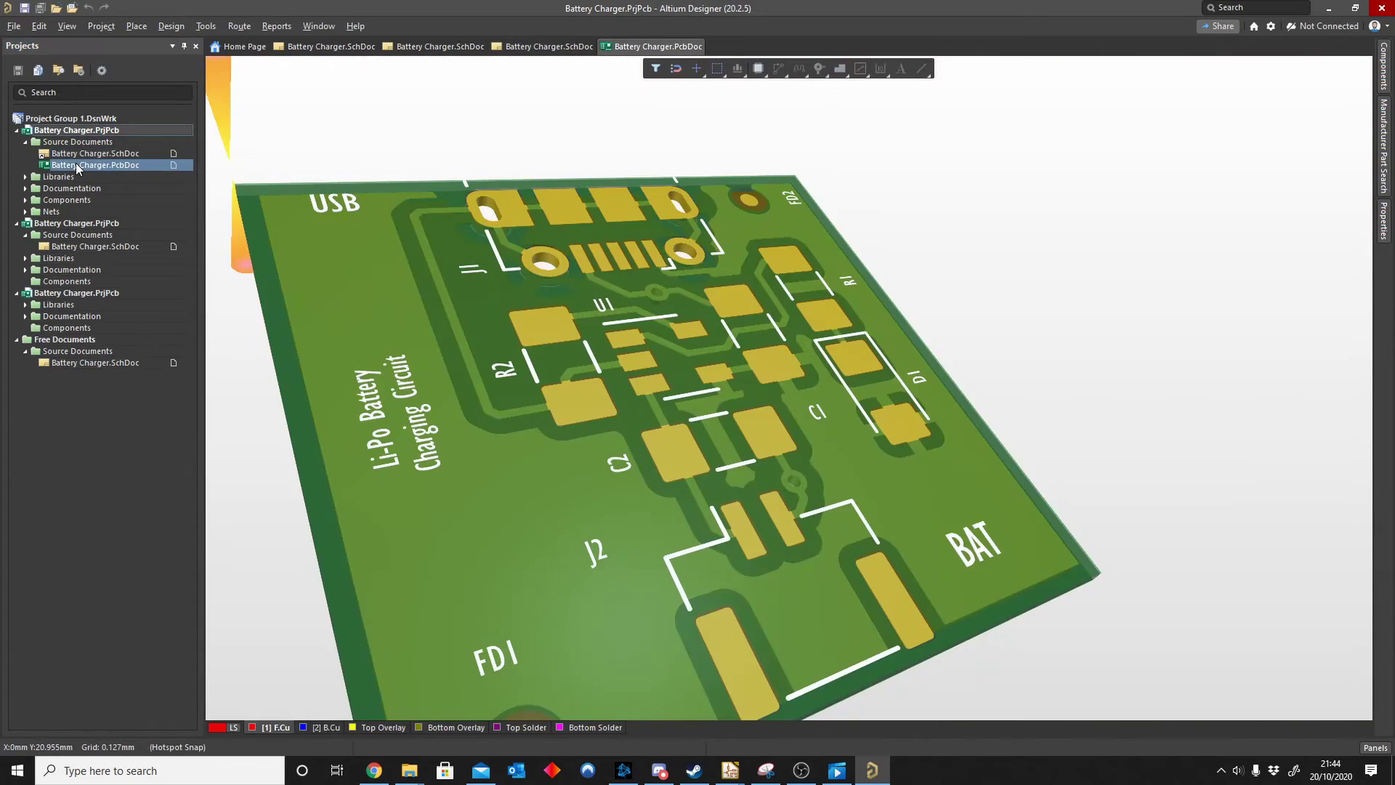
{"action": "scroll", "coordinate": [593, 297], "scroll_direction": "up", "scroll_amount": 2, "text": "ctrl"}
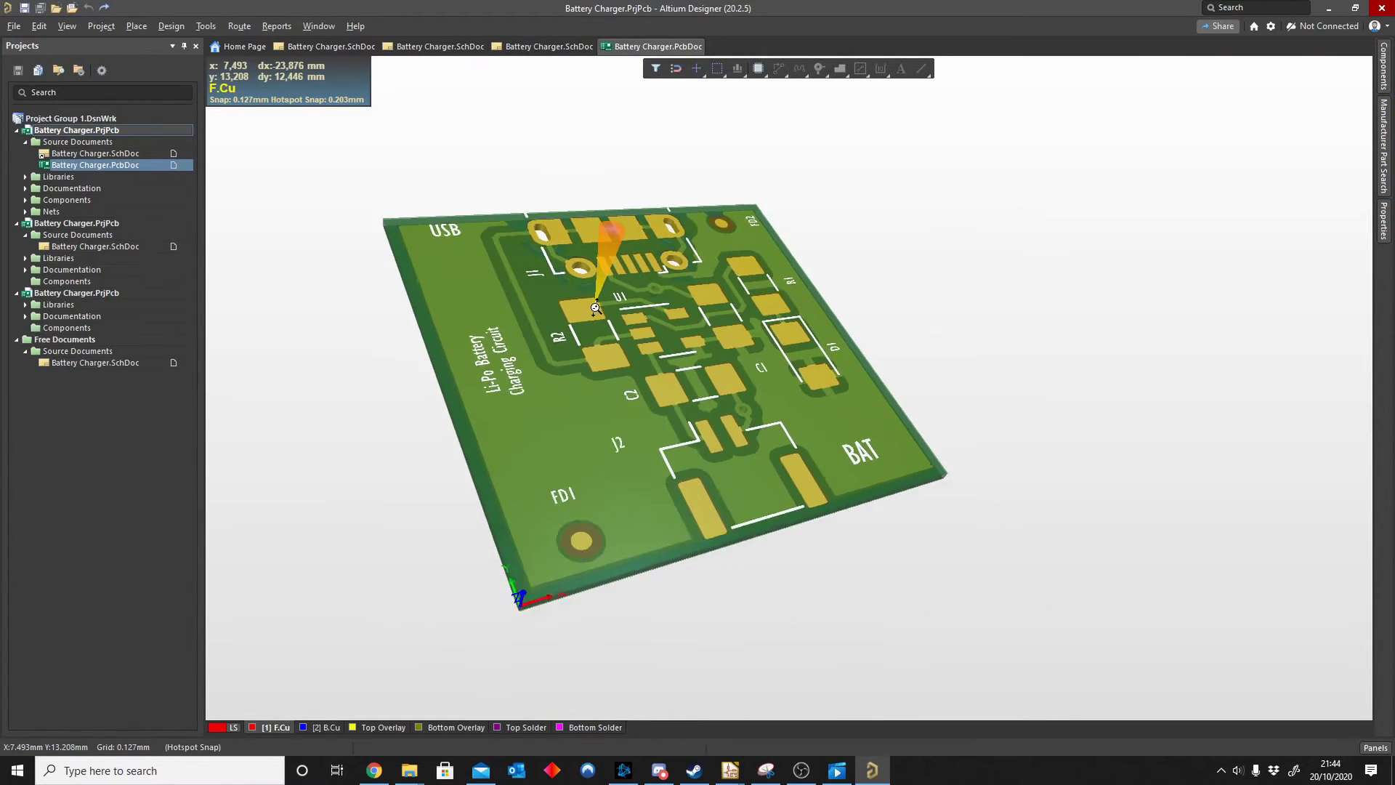
{"action": "right_click_drag", "start_coordinate": [1066, 592], "coordinate": [1050, 446]}
{"action": "scroll", "coordinate": [639, 363], "scroll_direction": "down", "scroll_amount": 3, "text": "ctrl"}
{"action": "scroll", "coordinate": [654, 345], "scroll_direction": "up", "scroll_amount": 2, "text": "ctrl"}
{"action": "scroll", "coordinate": [897, 291], "scroll_direction": "down", "scroll_amount": 3, "text": "ctrl"}
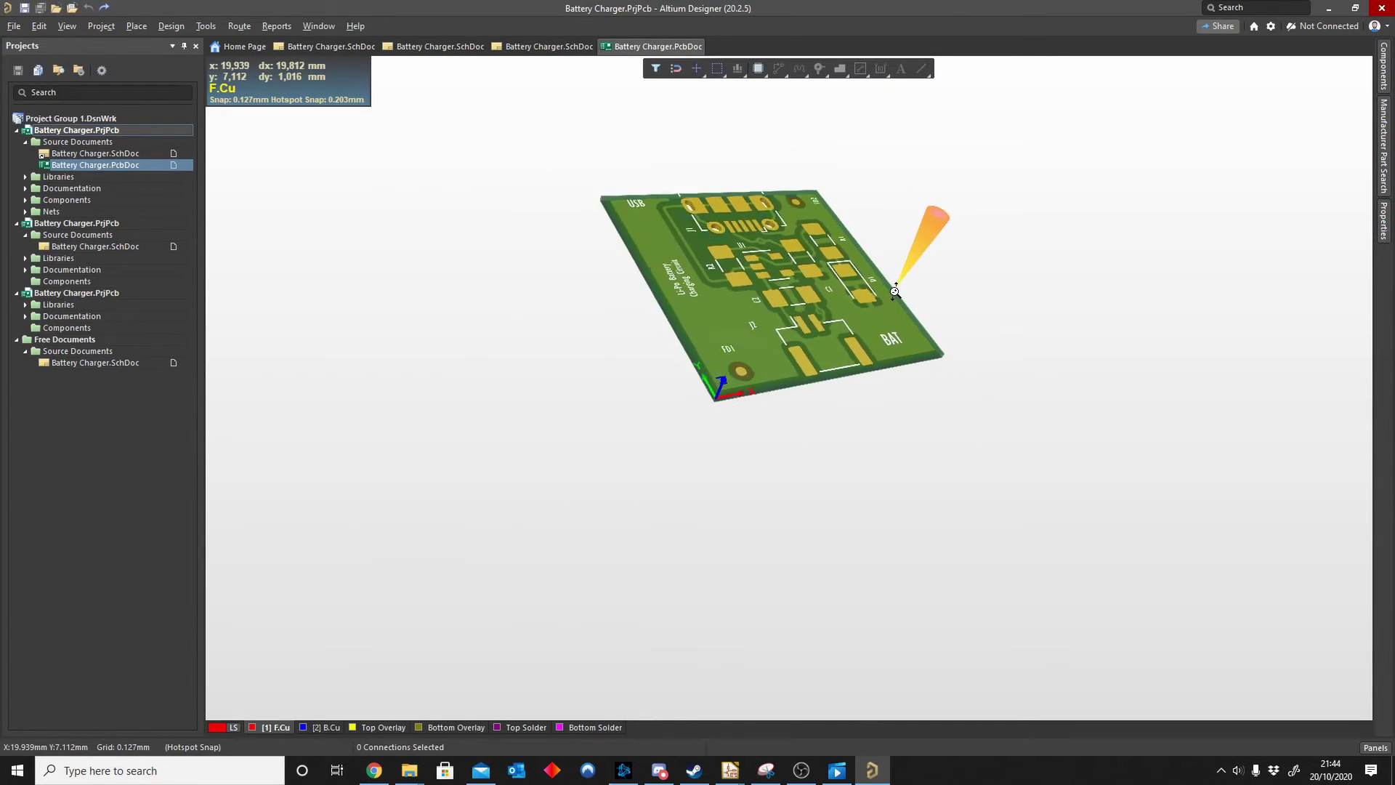
{"action": "scroll", "coordinate": [896, 290], "scroll_direction": "up", "scroll_amount": 5, "text": "ctrl"}
{"action": "left_click", "coordinate": [890, 289], "text": "shift"}
{"action": "scroll", "coordinate": [759, 321], "scroll_direction": "down", "scroll_amount": 3, "text": "ctrl"}
{"action": "right_click_drag", "start_coordinate": [440, 255], "coordinate": [552, 300]}
{"action": "scroll", "coordinate": [776, 426], "scroll_direction": "down", "scroll_amount": 1, "text": "ctrl"}
{"action": "scroll", "coordinate": [776, 425], "scroll_direction": "up", "scroll_amount": 4, "text": "ctrl"}
{"action": "scroll", "coordinate": [775, 424], "scroll_direction": "down", "scroll_amount": 5, "text": "ctrl"}
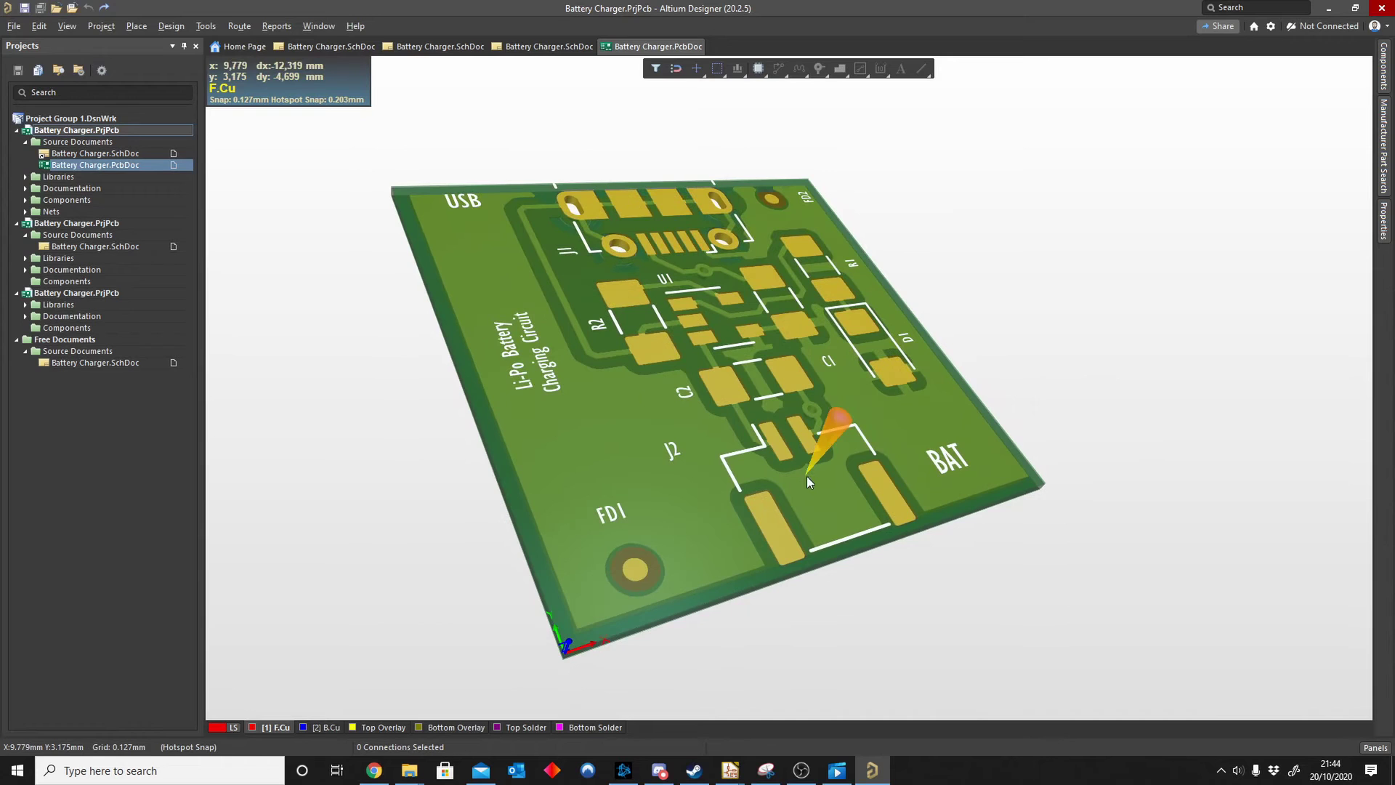
Examine the 3D board from several tilted angles, covering the J1 USB pads, the J2 battery pads and the board edges
{"action": "right_click_drag", "start_coordinate": [990, 498], "coordinate": [952, 299], "text": "shift"}
{"action": "scroll", "coordinate": [1176, 411], "scroll_direction": "up", "scroll_amount": 4, "text": "ctrl"}
{"action": "scroll", "coordinate": [1177, 411], "scroll_direction": "down", "scroll_amount": 4, "text": "ctrl"}
{"action": "right_click_drag", "start_coordinate": [952, 298], "coordinate": [1015, 361], "text": "shift"}
{"action": "scroll", "coordinate": [1144, 430], "scroll_direction": "up", "scroll_amount": 3, "text": "ctrl"}
{"action": "scroll", "coordinate": [1144, 430], "scroll_direction": "down", "scroll_amount": 5, "text": "ctrl"}
{"action": "scroll", "coordinate": [757, 387], "scroll_direction": "up", "scroll_amount": 2, "text": "ctrl"}
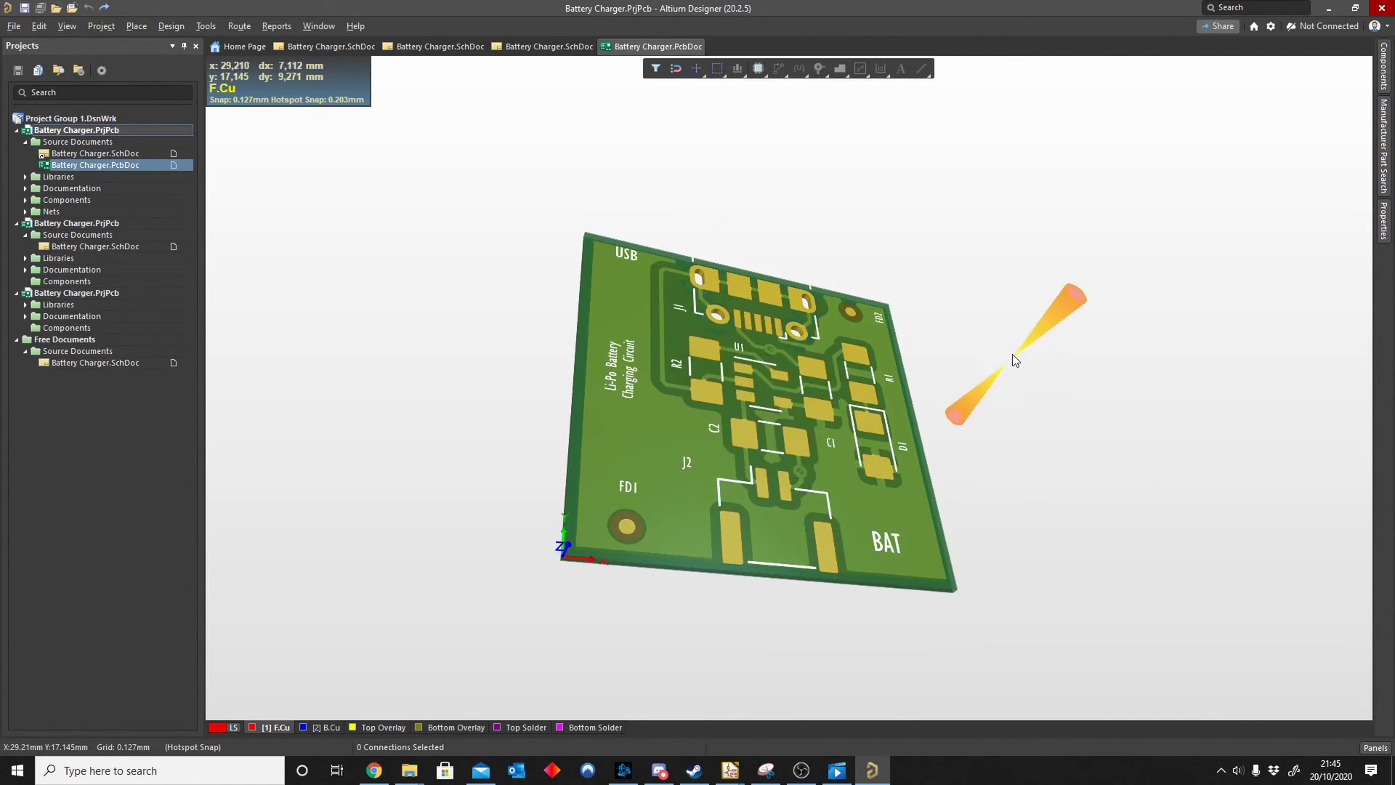
{"action": "right_click_drag", "start_coordinate": [569, 545], "coordinate": [756, 412], "text": "shift"}
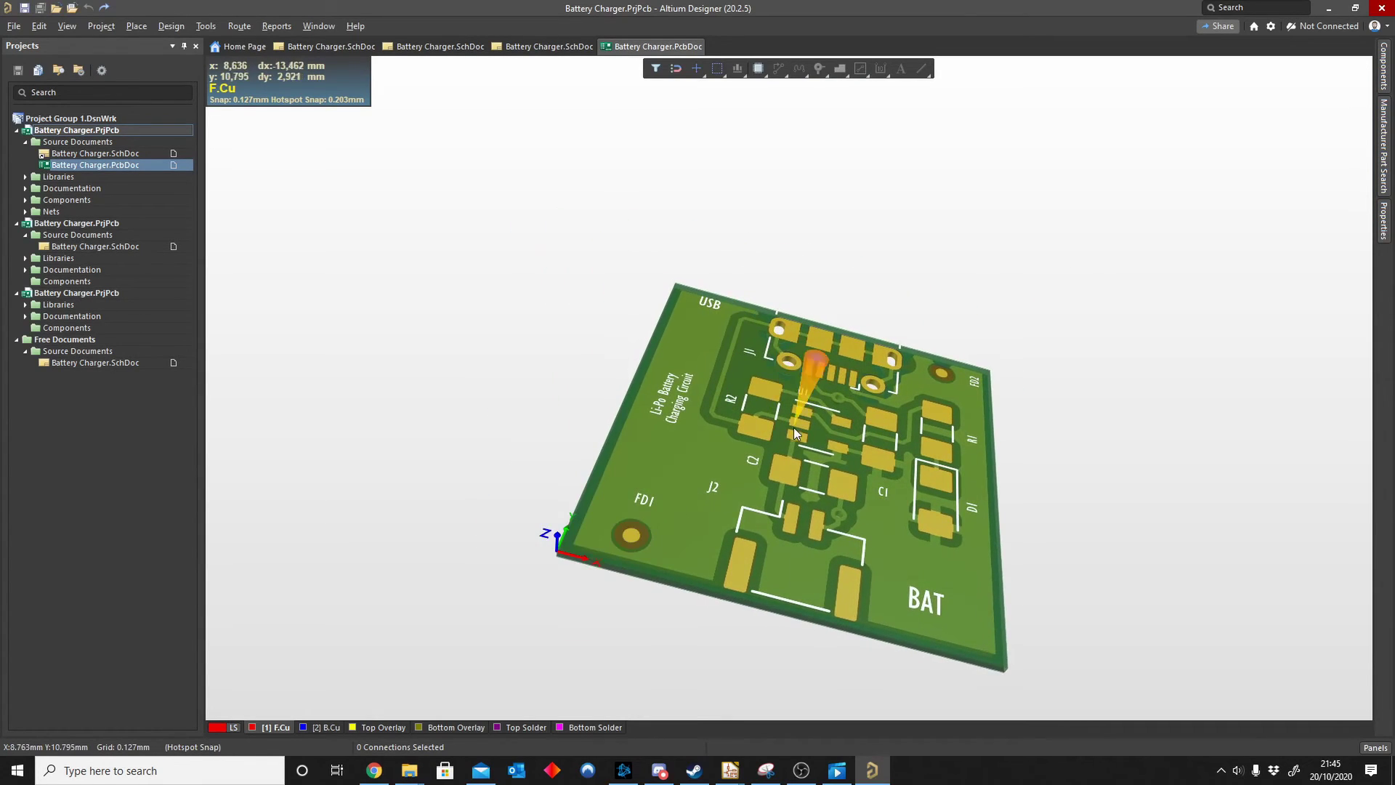
{"action": "scroll", "coordinate": [798, 435], "scroll_direction": "up", "scroll_amount": 3, "text": "ctrl"}
{"action": "scroll", "coordinate": [815, 443], "scroll_direction": "down", "scroll_amount": 2, "text": "ctrl"}
{"action": "right_click_drag", "start_coordinate": [836, 472], "coordinate": [718, 310]}
{"action": "scroll", "coordinate": [817, 348], "scroll_direction": "down", "scroll_amount": 2, "text": "ctrl"}
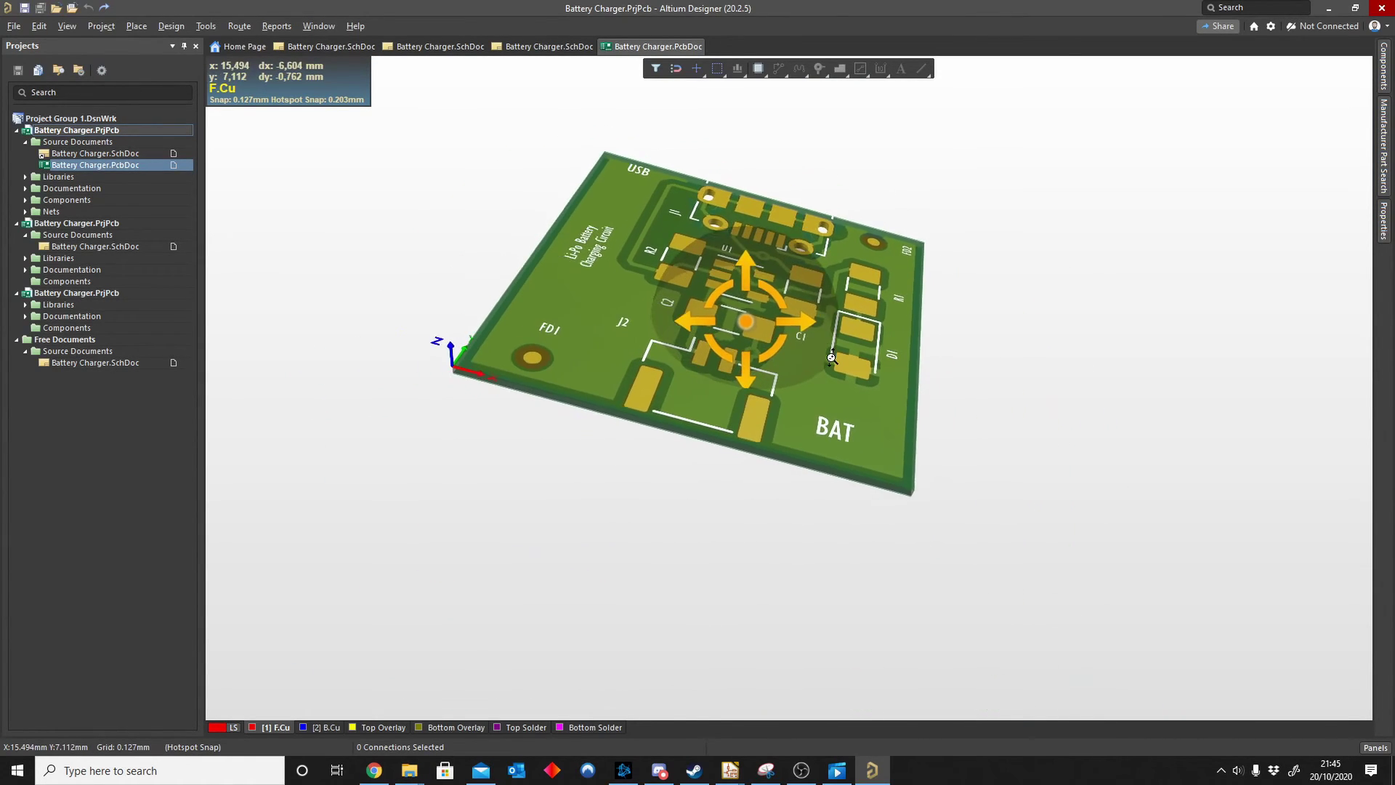
{"action": "scroll", "coordinate": [821, 348], "scroll_direction": "up", "scroll_amount": 2, "text": "ctrl"}
{"action": "scroll", "coordinate": [683, 335], "scroll_direction": "down", "scroll_amount": 1, "text": "ctrl"}
{"action": "scroll", "coordinate": [686, 334], "scroll_direction": "up", "scroll_amount": 2, "text": "ctrl"}
{"action": "scroll", "coordinate": [691, 330], "scroll_direction": "down", "scroll_amount": 2, "text": "ctrl"}
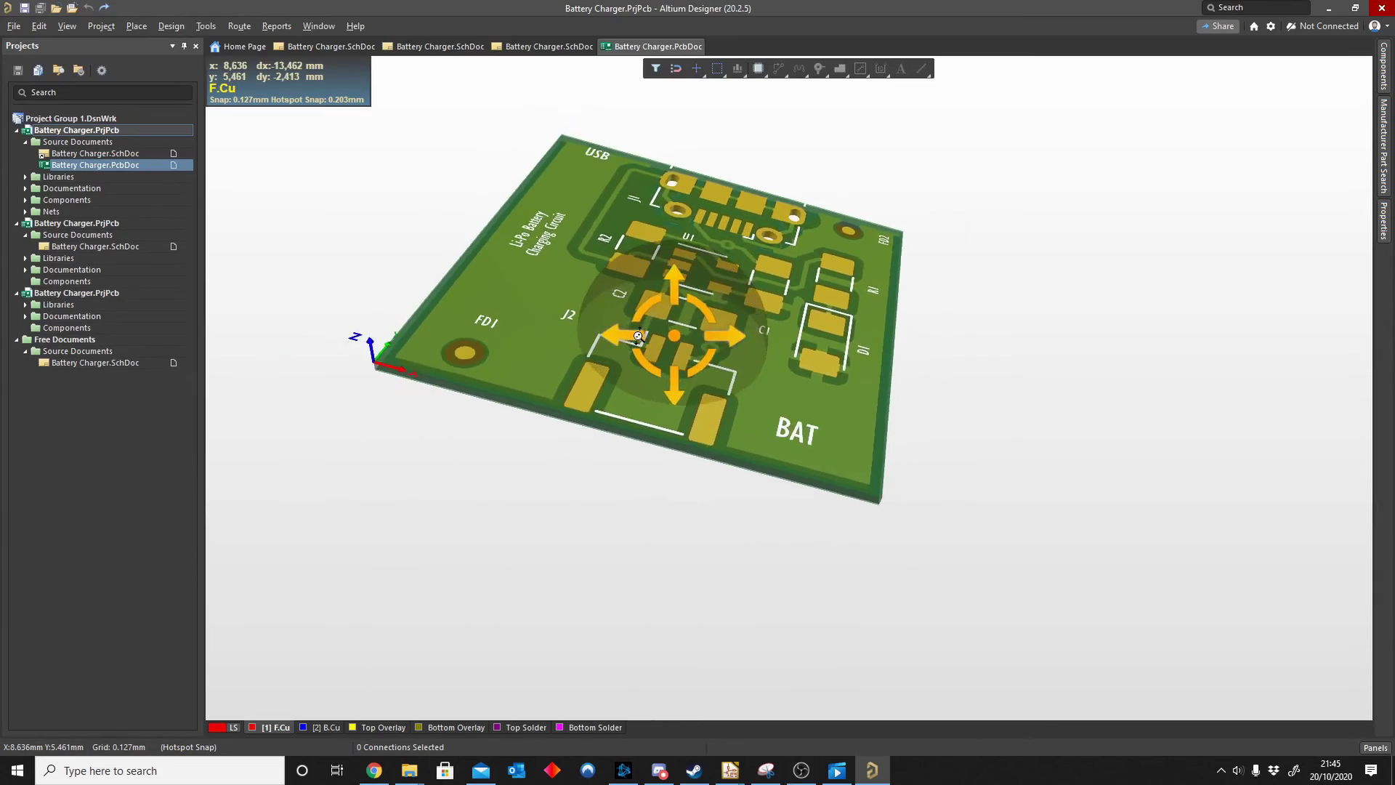
{"action": "scroll", "coordinate": [692, 331], "scroll_direction": "up", "scroll_amount": 3, "text": "ctrl"}
Inspect the 3D board from the D1 and R1 side, including the BAT, USB and Li-Po Battery Charging Circuit silkscreen text
{"action": "right_click_drag", "start_coordinate": [692, 330], "coordinate": [906, 363], "text": "shift"}
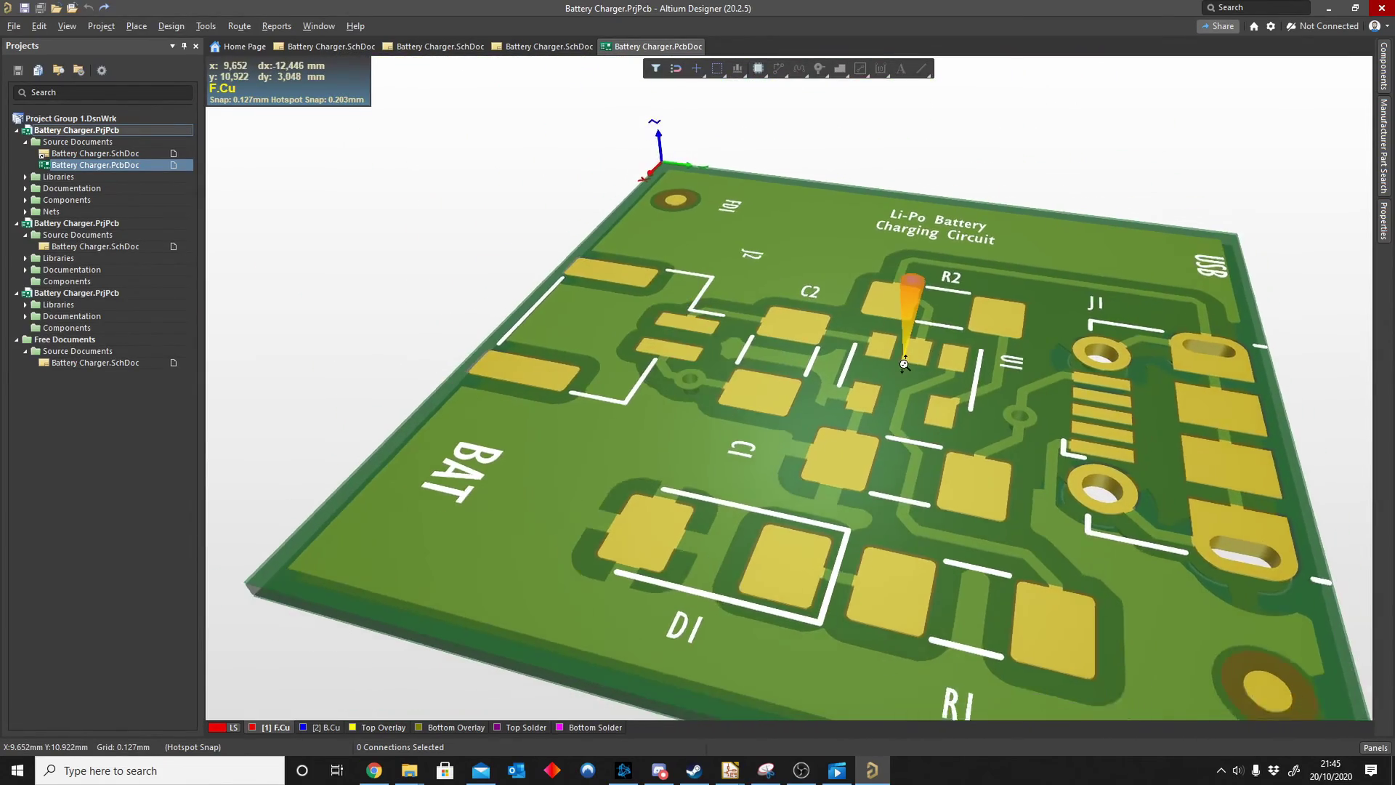
{"action": "scroll", "coordinate": [908, 361], "scroll_direction": "down", "scroll_amount": 1, "text": "ctrl"}
{"action": "right_click_drag", "start_coordinate": [1079, 431], "coordinate": [823, 151], "text": "shift"}
{"action": "scroll", "coordinate": [840, 237], "scroll_direction": "down", "scroll_amount": 3, "text": "ctrl"}
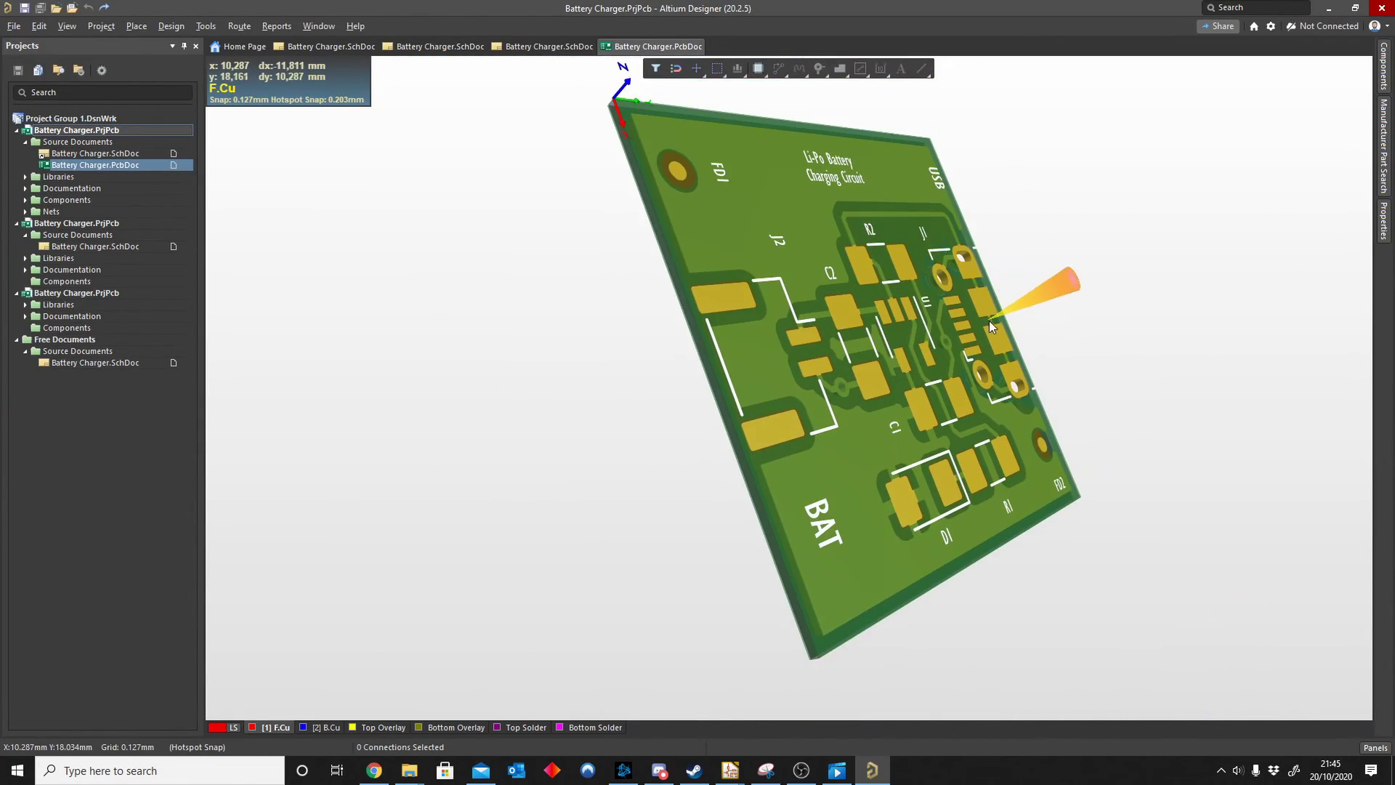
{"action": "right_click_drag", "start_coordinate": [988, 320], "coordinate": [865, 305]}
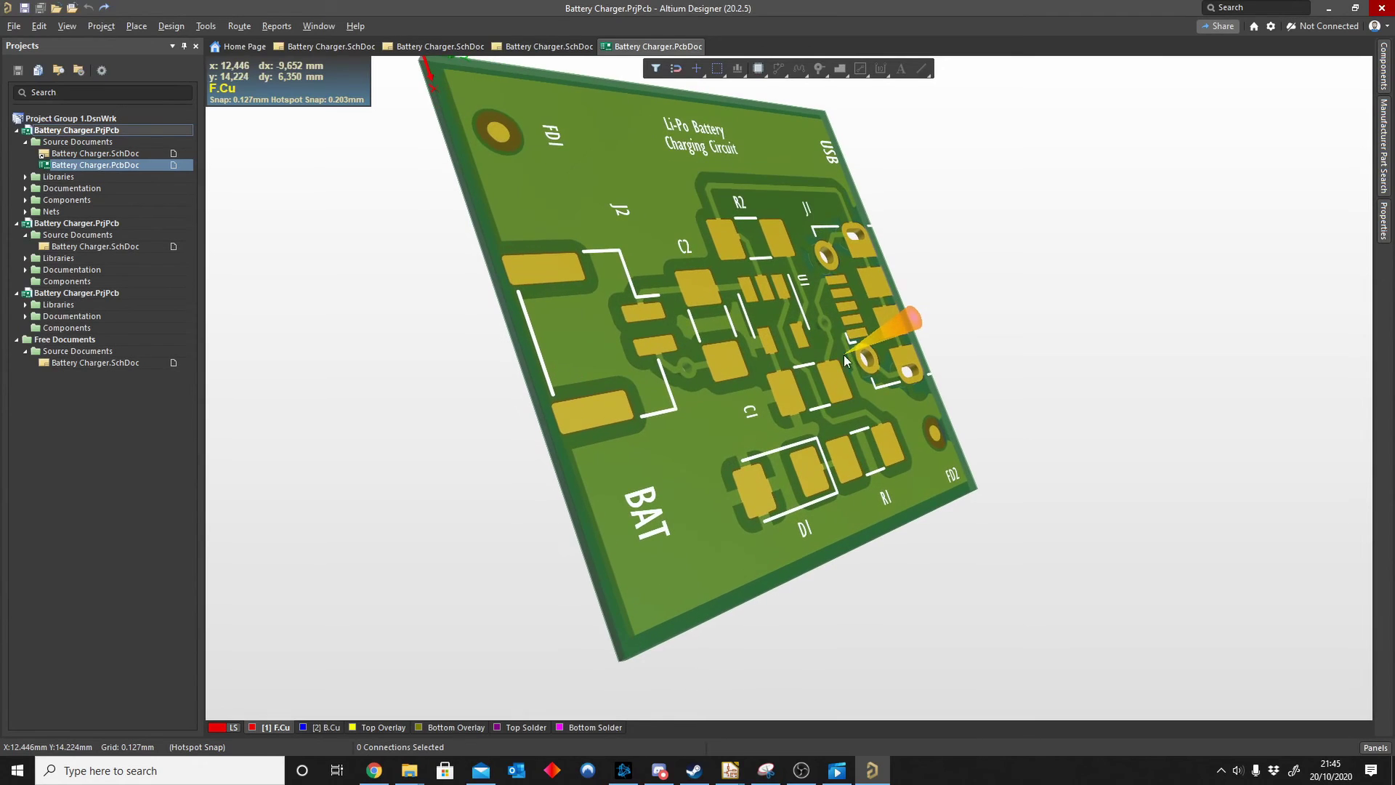
{"action": "right_click_drag", "start_coordinate": [908, 352], "coordinate": [755, 393], "text": "shift"}
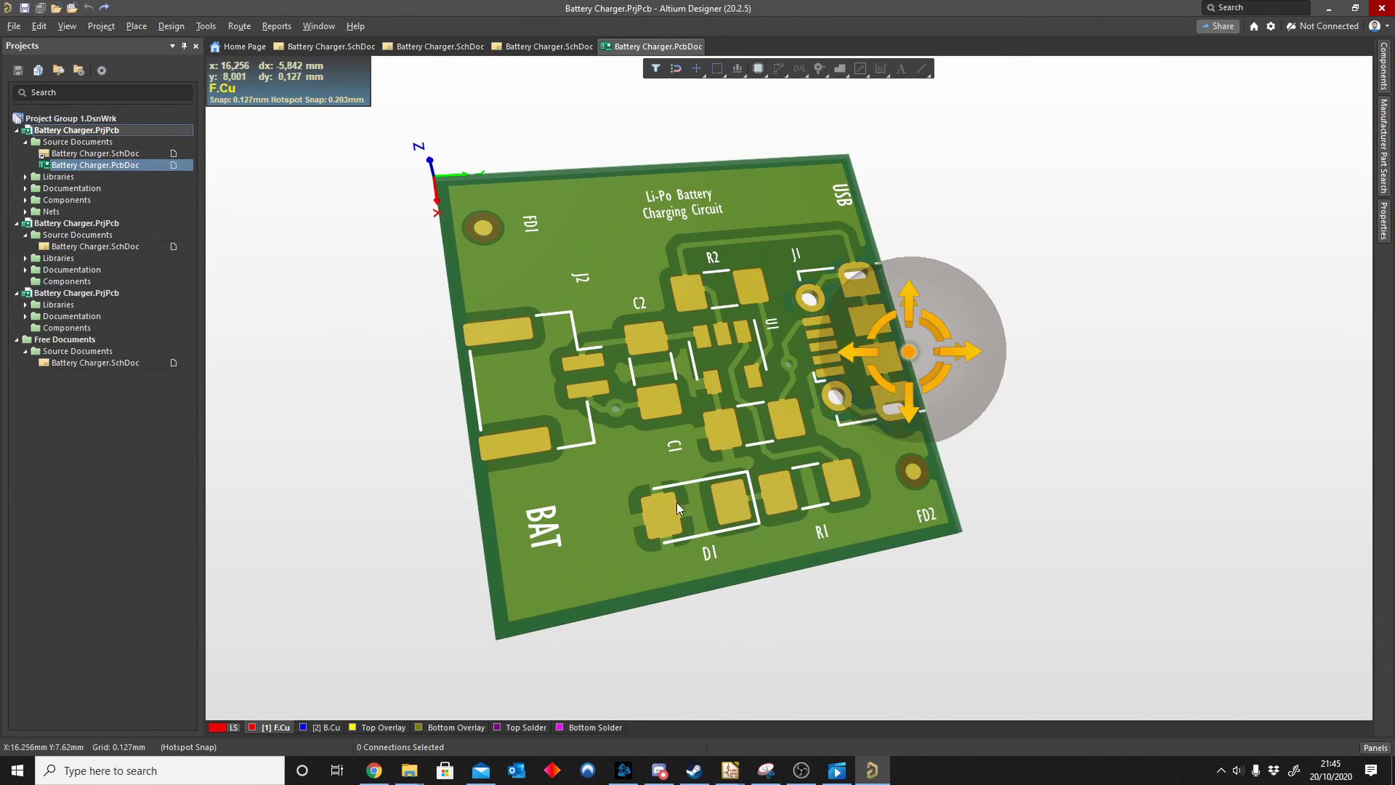
{"action": "right_click_drag", "start_coordinate": [677, 502], "coordinate": [1084, 398], "text": "shift"}
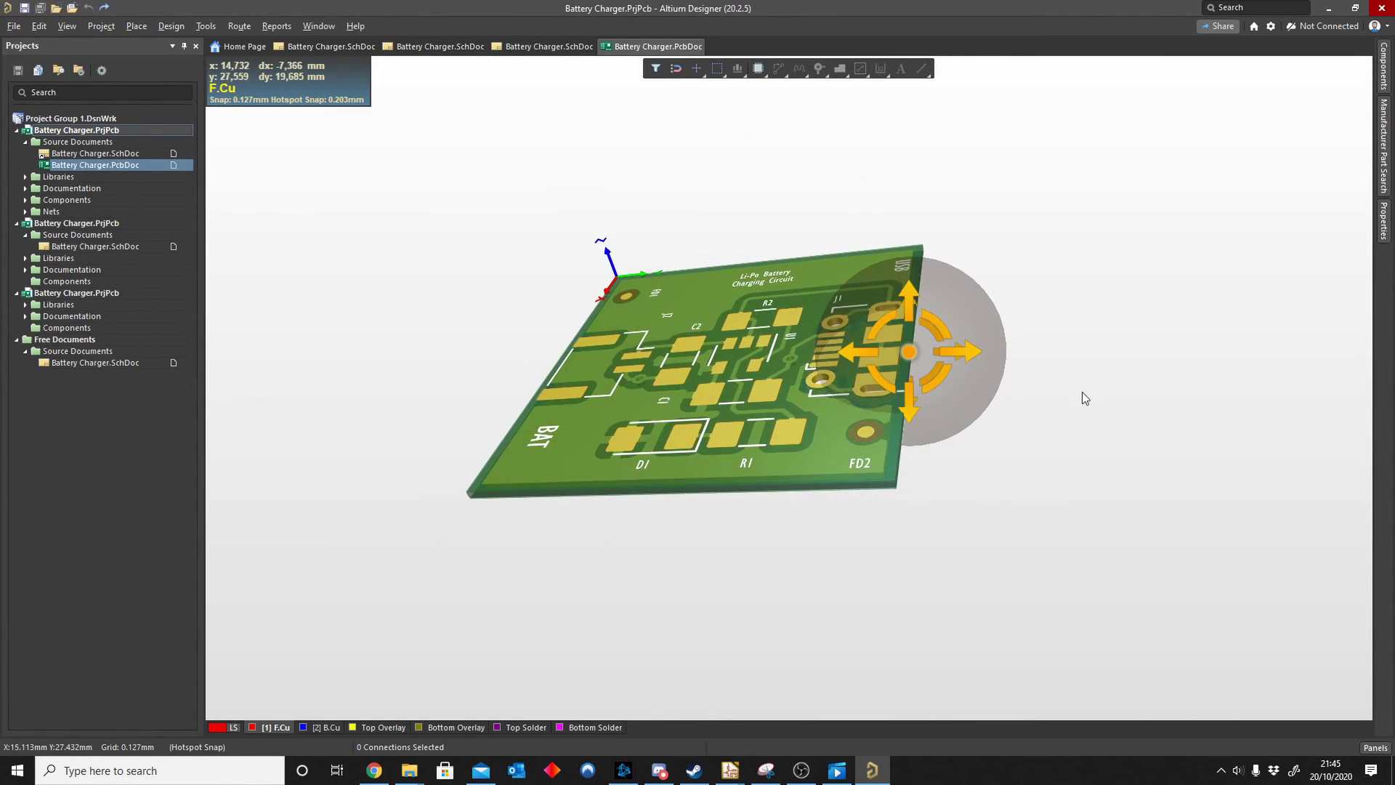
{"action": "right_click_drag", "start_coordinate": [392, 436], "coordinate": [734, 424], "text": "shift"}
{"action": "scroll", "coordinate": [705, 481], "scroll_direction": "down", "scroll_amount": 2, "text": "ctrl"}
{"action": "scroll", "coordinate": [704, 484], "scroll_direction": "up", "scroll_amount": 3, "text": "ctrl"}
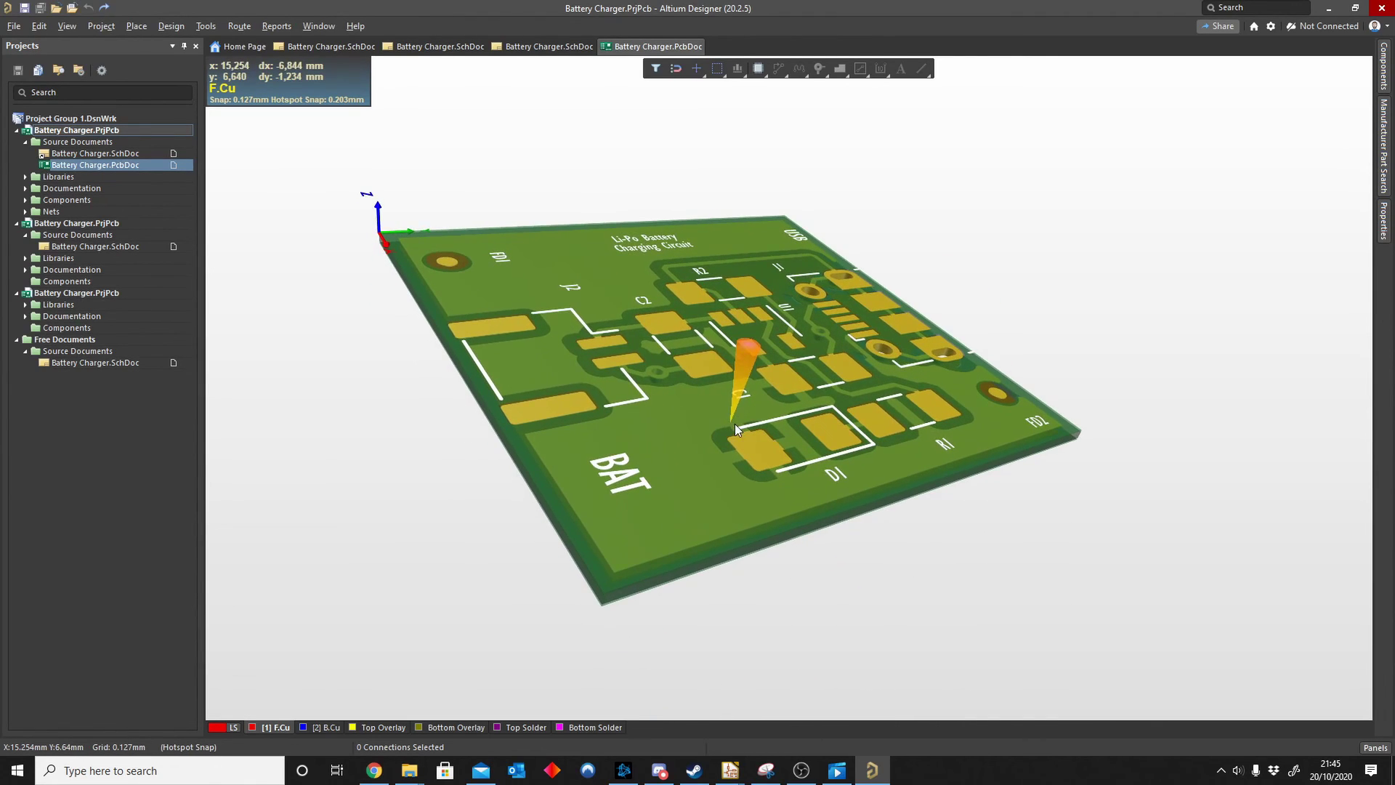
{"action": "scroll", "coordinate": [727, 417], "scroll_direction": "up", "scroll_amount": 1, "text": "ctrl"}
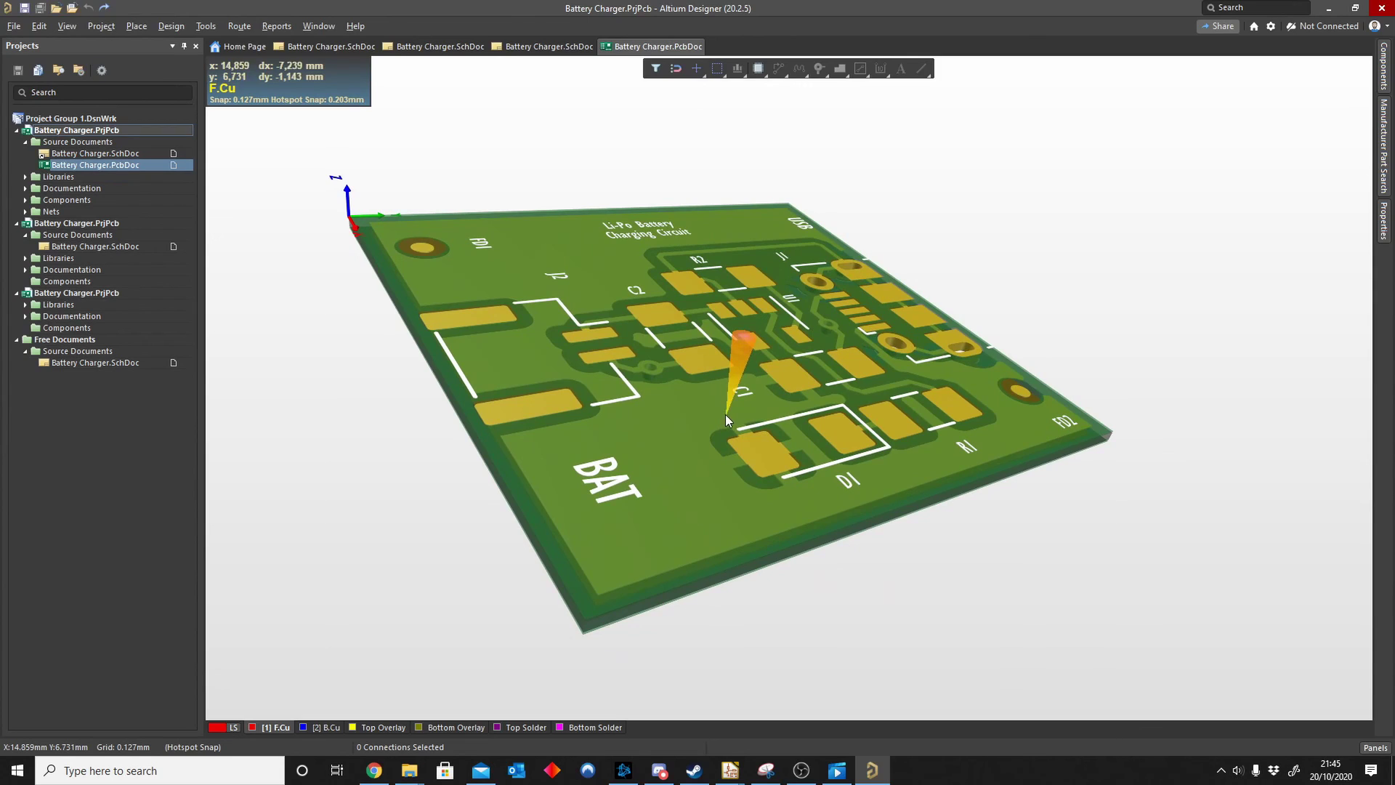